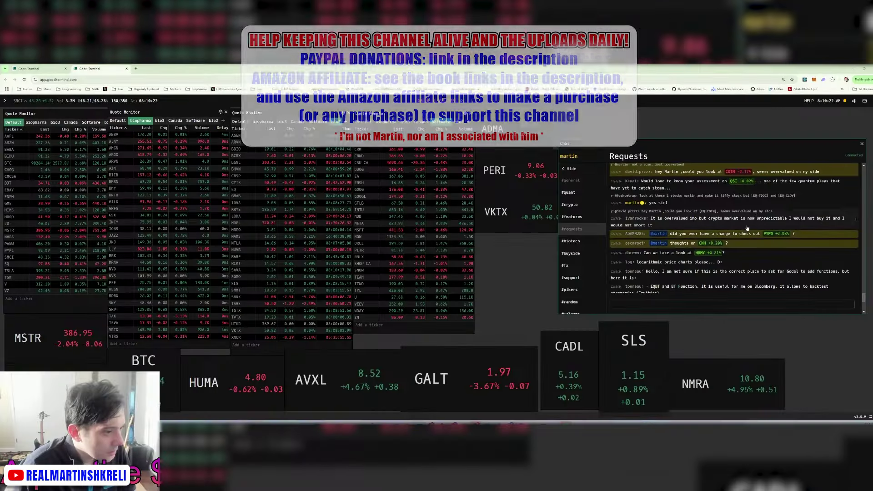
# Return to Godel Terminal and start a TDOC lookup to bring up its SEC filings function.
pyautogui.scroll(3, 777, 209)
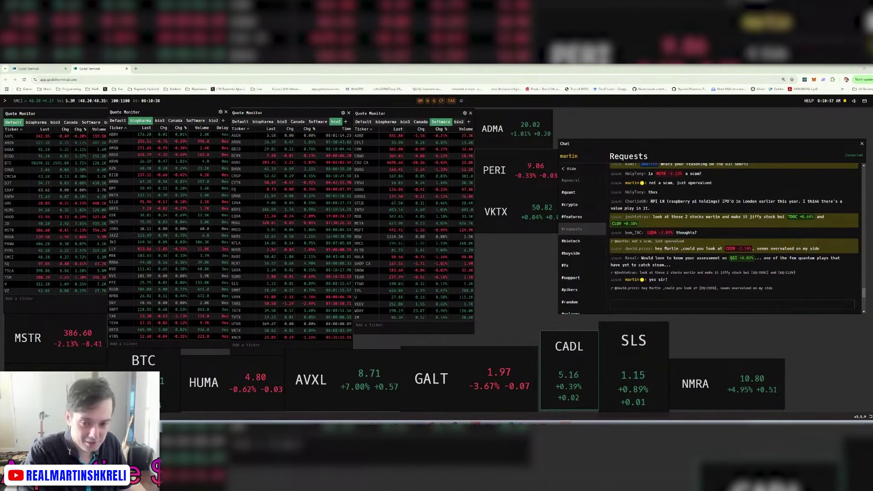
pyautogui.hotkey('alt', 'Tab')
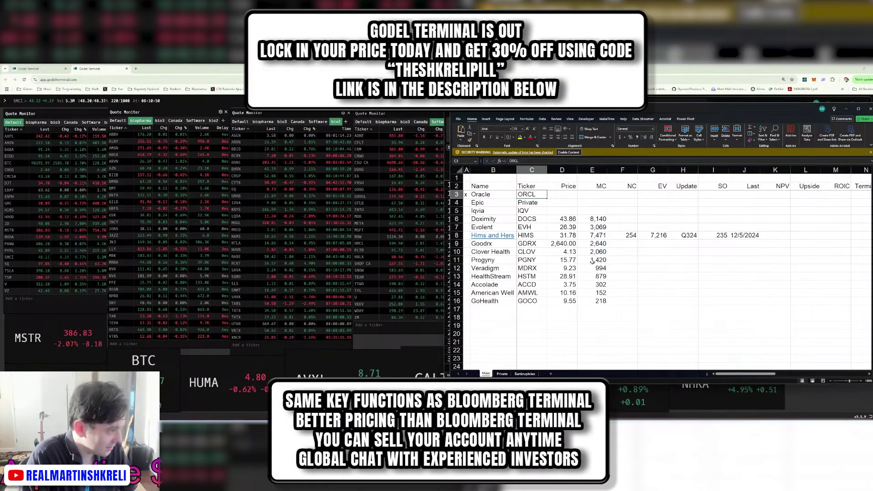
pyautogui.hotkey('alt', 'Tab')
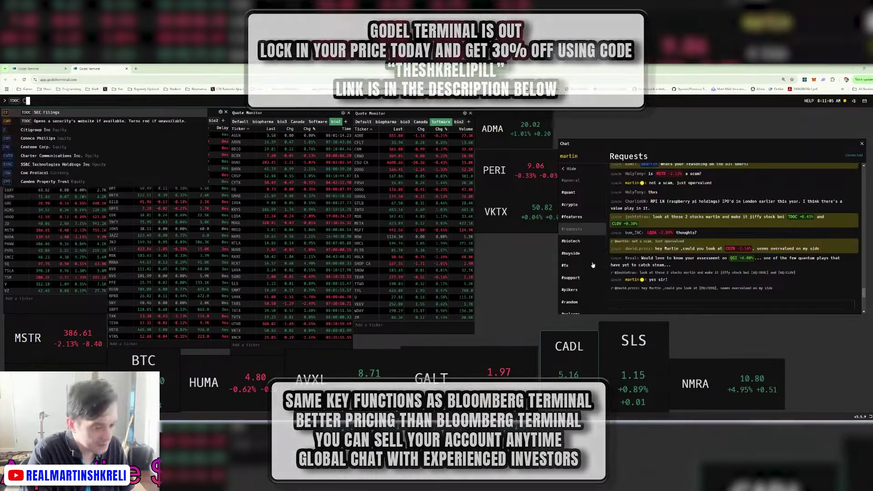
# Open TDOC's latest 10-Q filing, then bring the TDOC EV workbook forward beside it.
pyautogui.press('Return')
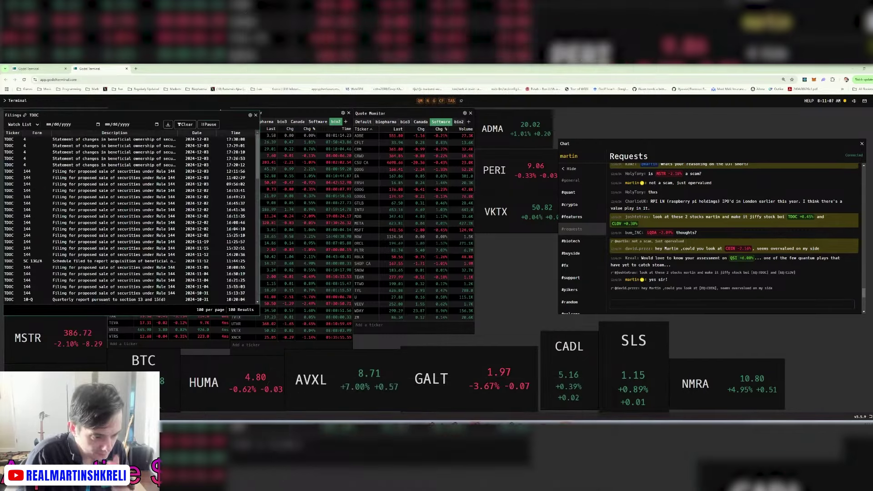
pyautogui.click(136, 300)
pyautogui.hotkey('alt', 'Tab')
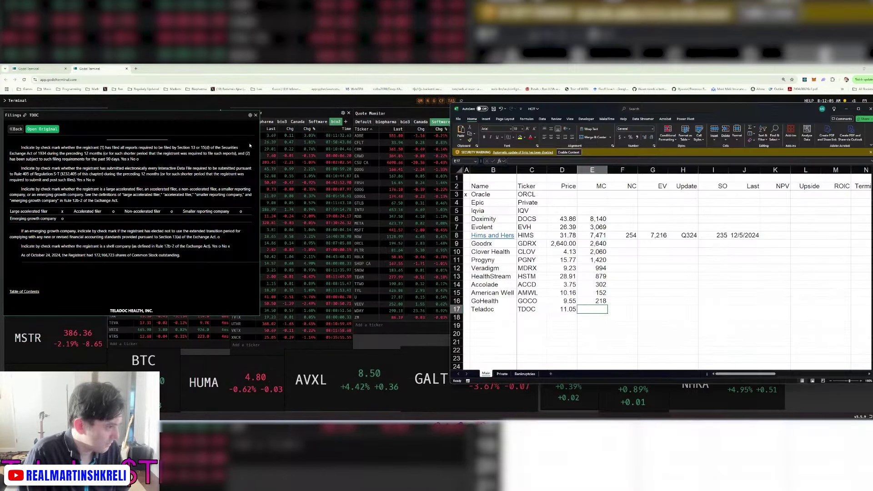
pyautogui.hotkey('alt', 'Tab')
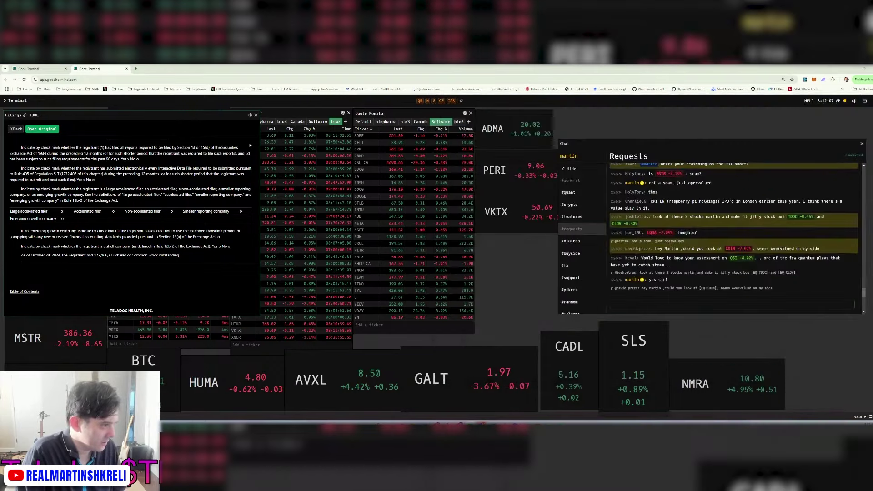
pyautogui.hotkey('alt', 'Tab')
pyautogui.press('Tab')
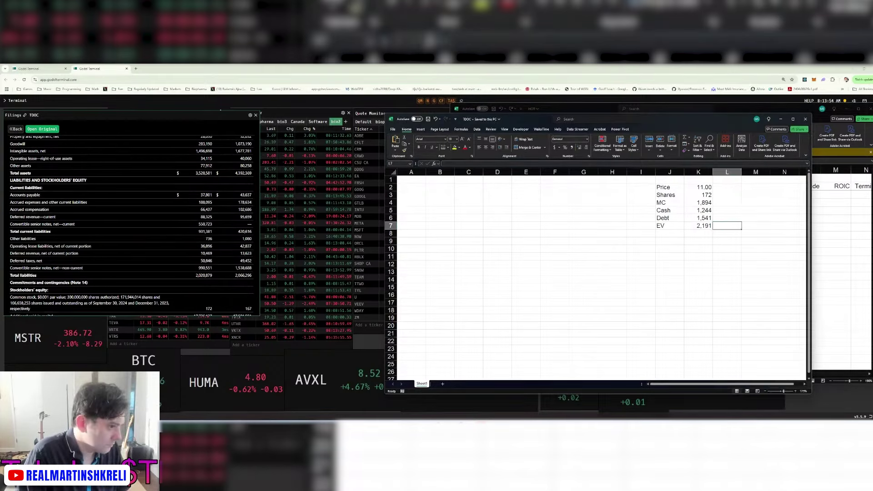
# Tag the debt figure's source, rename Sheet1 to Main, and save.
pyautogui.click(727, 218)
pyautogui.write('Q')
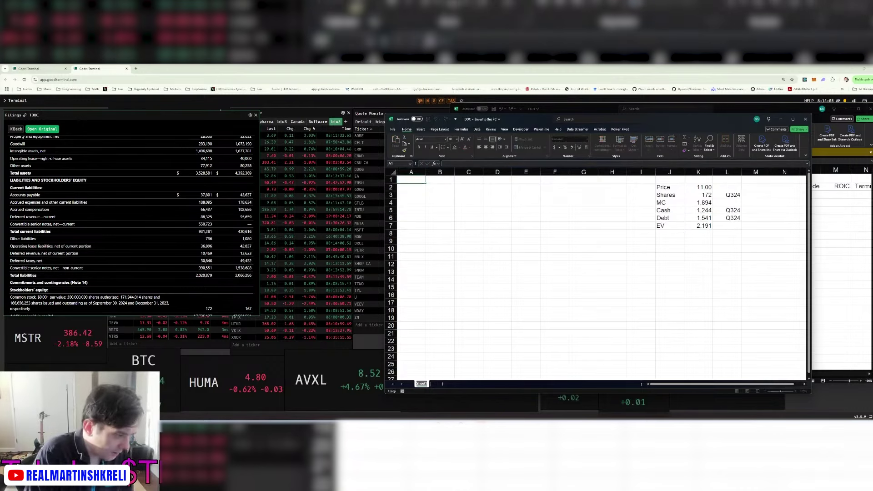
pyautogui.write('M')
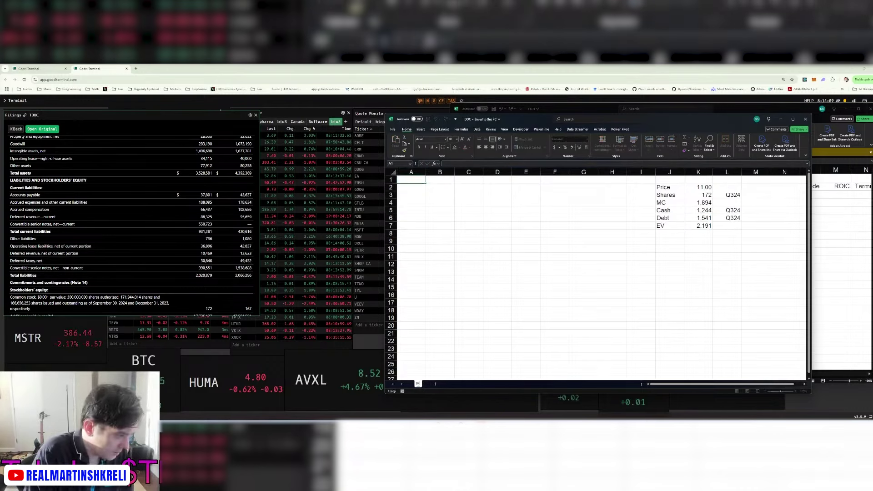
pyautogui.write('ain')
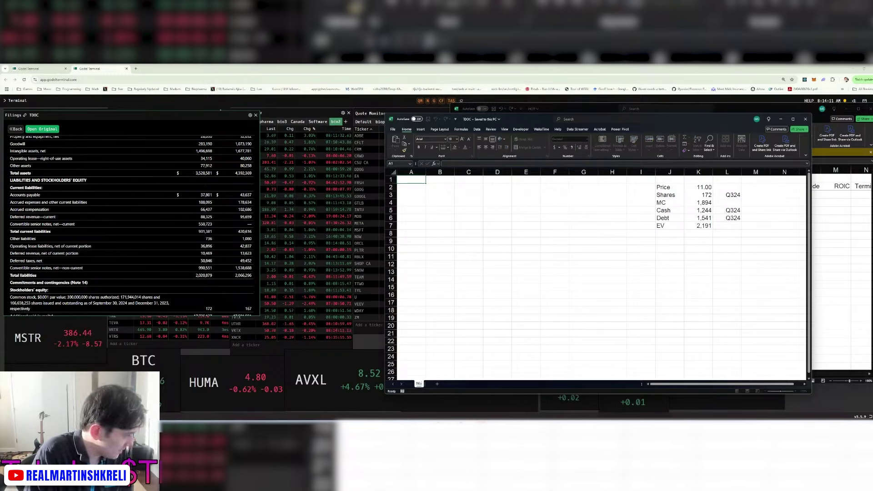
pyautogui.press('Return')
pyautogui.hotkey('ctrl', 's')
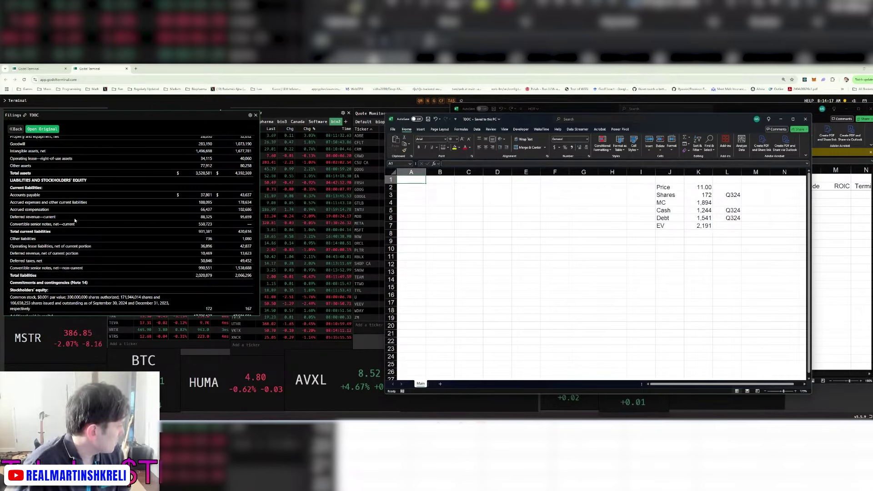
# Add PIC 17726.1 and AD 16181.5 rows, each sourced as Q324.
pyautogui.scroll(-5, 75, 220)
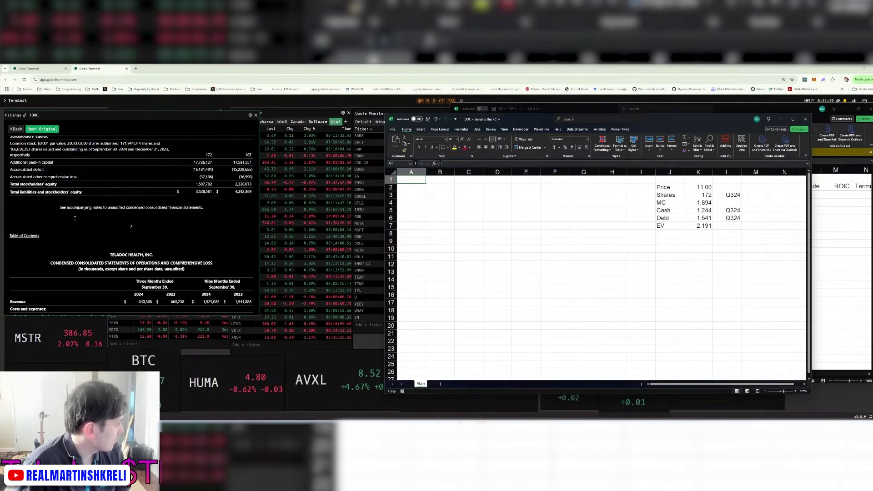
pyautogui.click(678, 246)
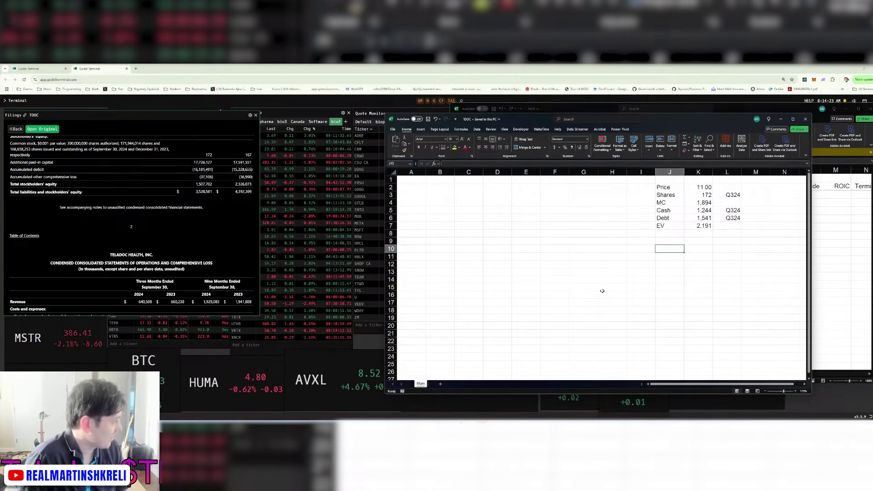
pyautogui.write('PIC')
pyautogui.press('Tab')
pyautogui.write('177')
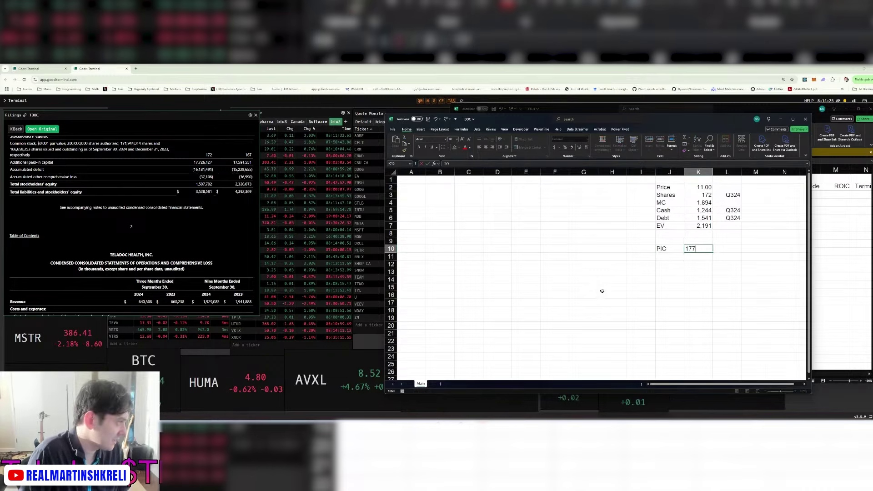
pyautogui.write('26.12')
pyautogui.press('Return')
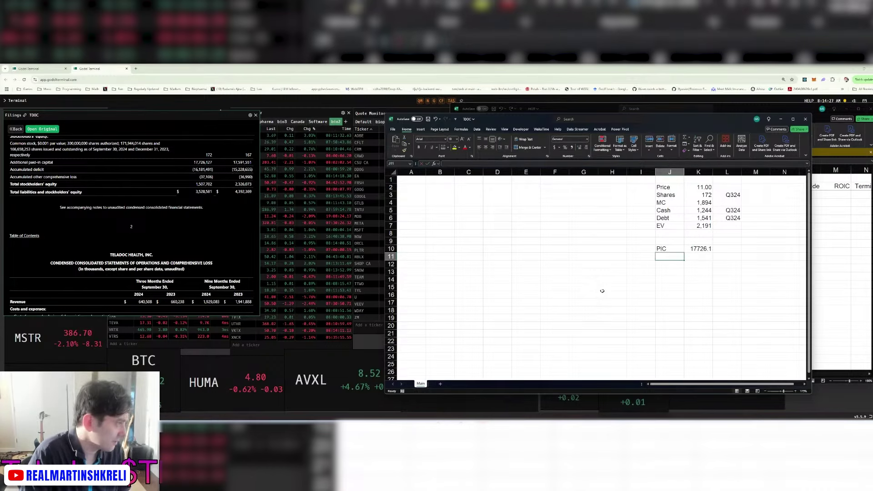
pyautogui.write('AD')
pyautogui.press('Tab')
pyautogui.write('16')
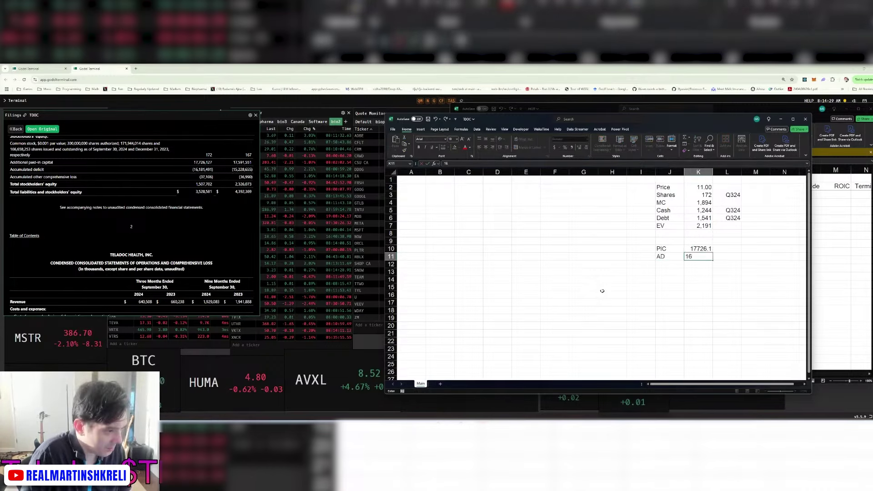
pyautogui.write('181.5')
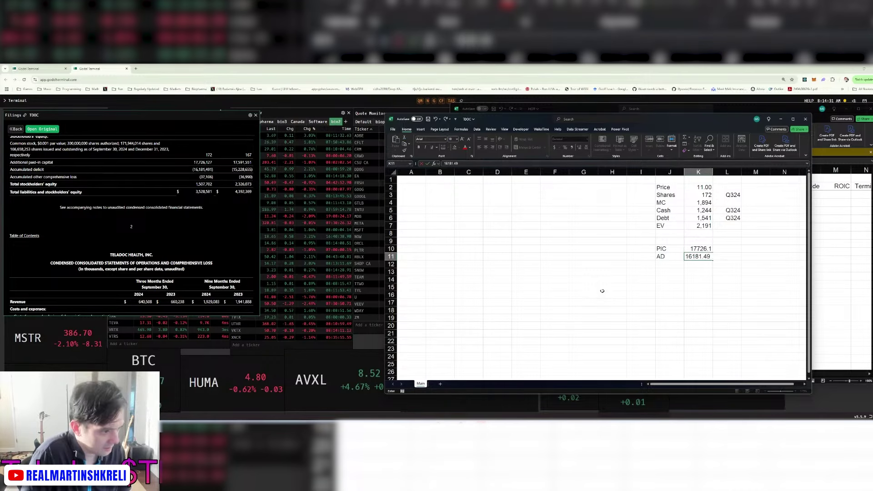
pyautogui.press('Tab')
pyautogui.write('Q324')
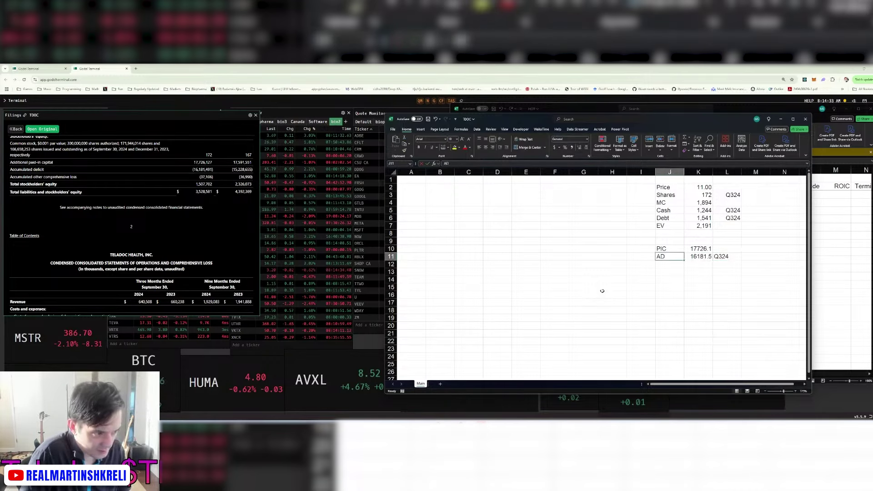
pyautogui.press('Up')
pyautogui.write('Q324')
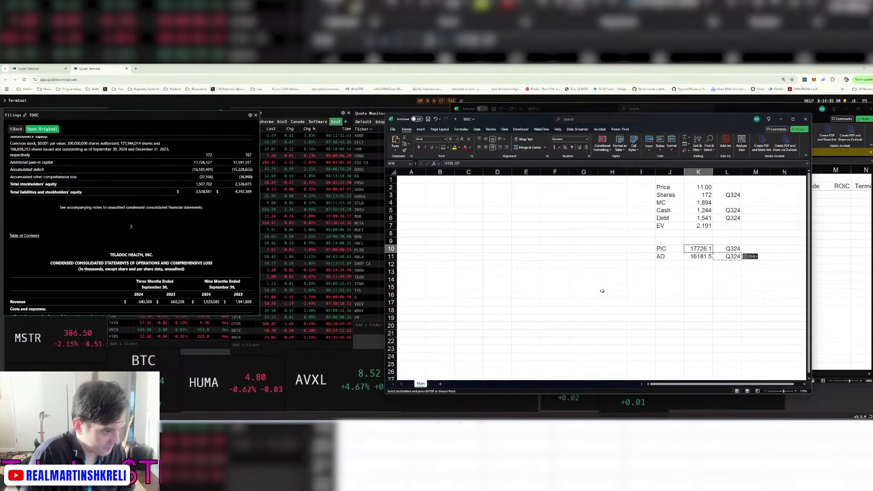
# Format the PIC and AD values with thousands separators and 0 decimals, then save.
pyautogui.press('Left')
pyautogui.hotkey('shift', 'Down')
pyautogui.hotkey('ctrl', '1')
pyautogui.hotkey('alt', 'u')
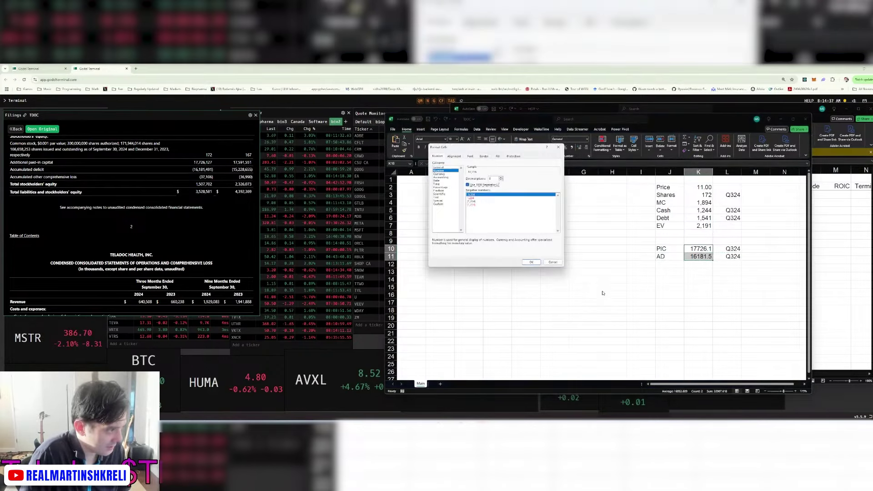
pyautogui.hotkey('alt', 'd')
pyautogui.write('0')
pyautogui.press('Return')
pyautogui.hotkey('ctrl', 'Home')
pyautogui.hotkey('ctrl', 's')
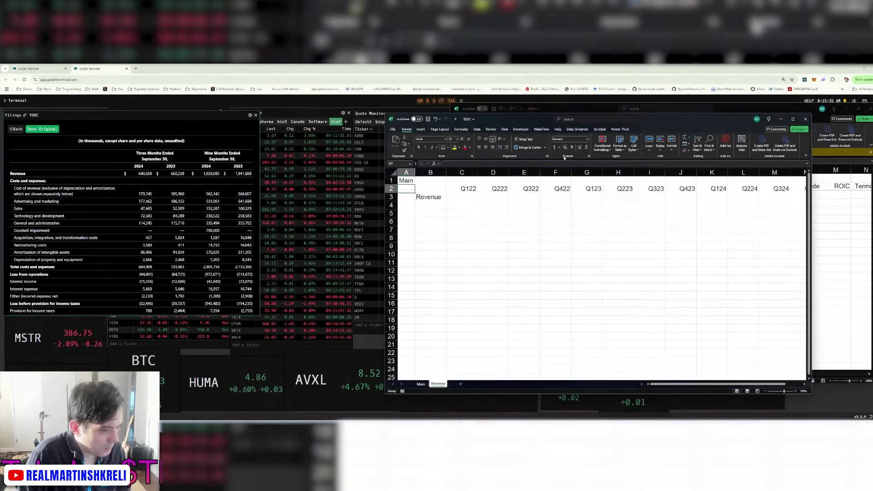
# Save the Revenue sheet and hyperlink its A1 Main label back to the Main sheet.
pyautogui.press('Tab')
pyautogui.hotkey('alt', 'w')
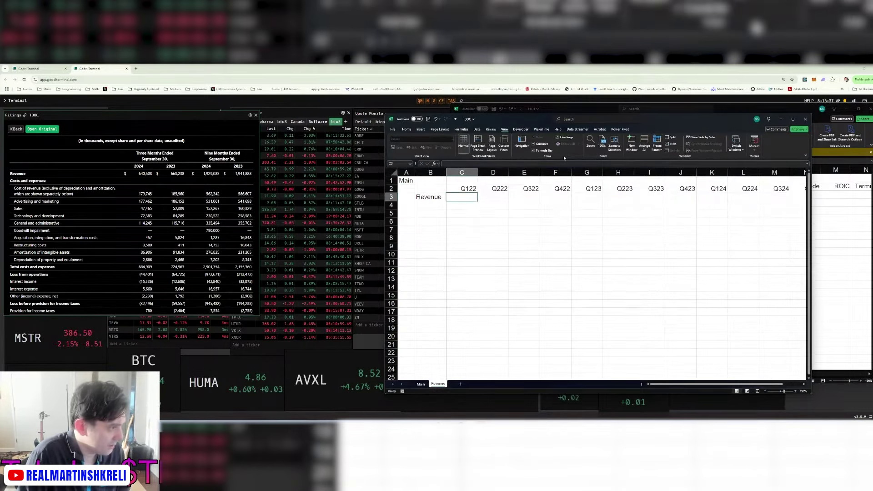
pyautogui.hotkey('ctrl', 's')
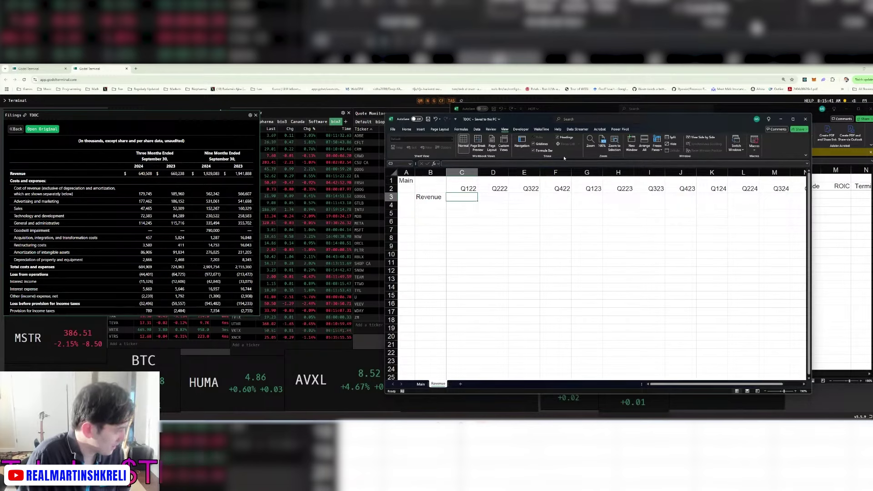
pyautogui.hotkey('ctrl', 'Home')
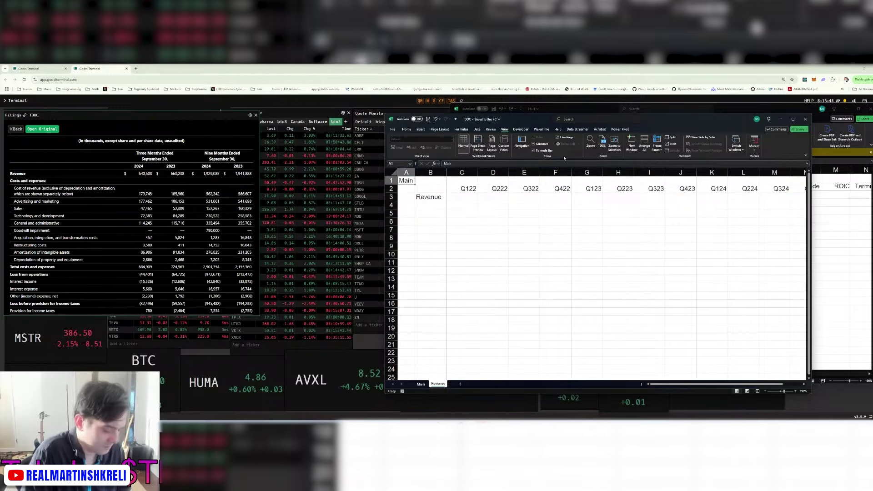
pyautogui.hotkey('ctrl', 'k')
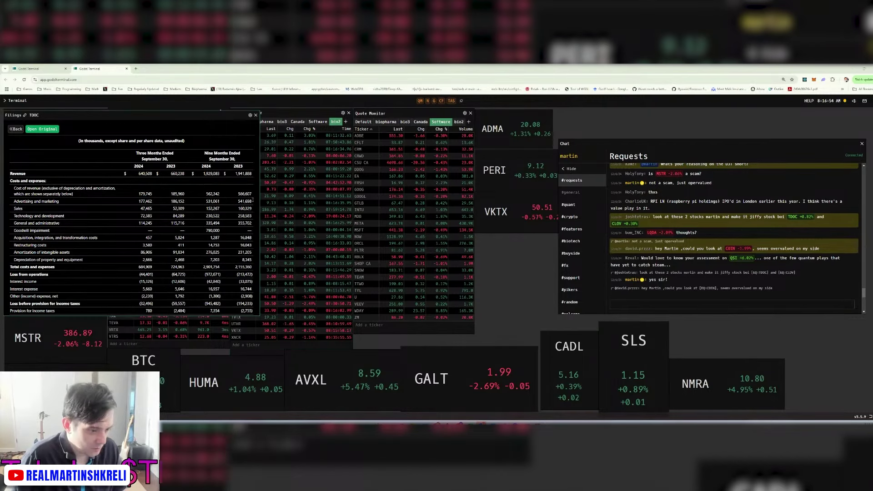
pyautogui.hotkey('alt', 'Tab')
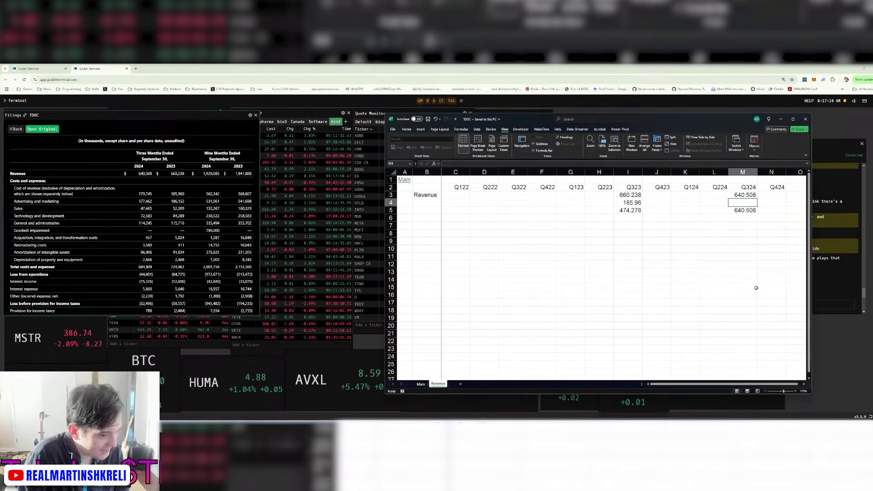
# Enter Q324 COGS as 179.745.
pyautogui.write('179.75')
pyautogui.press('Return')
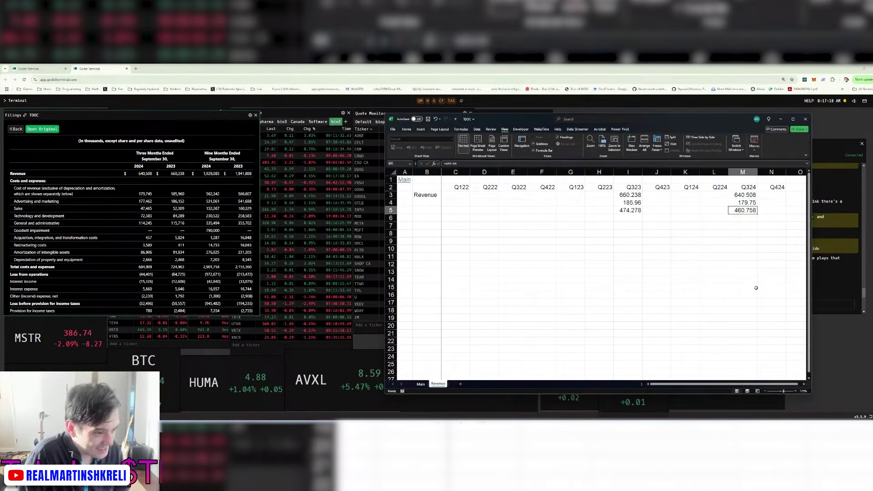
pyautogui.press('Up')
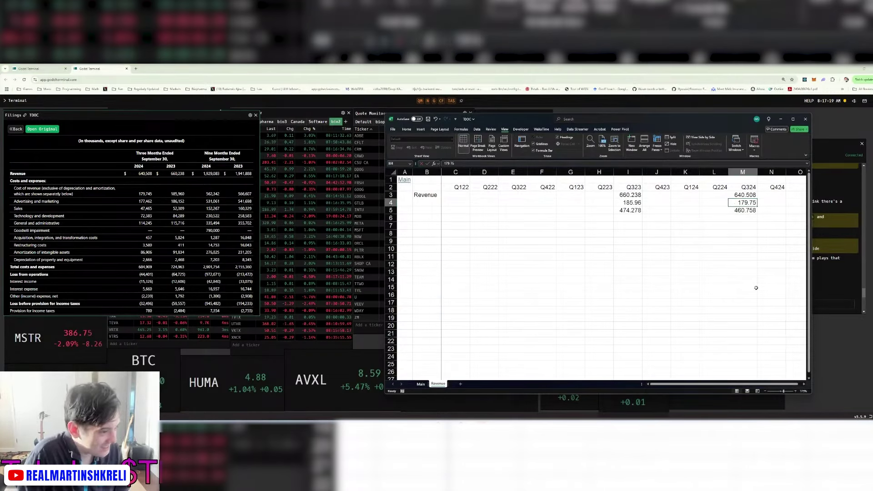
pyautogui.write('179.745')
pyautogui.press('Tab')
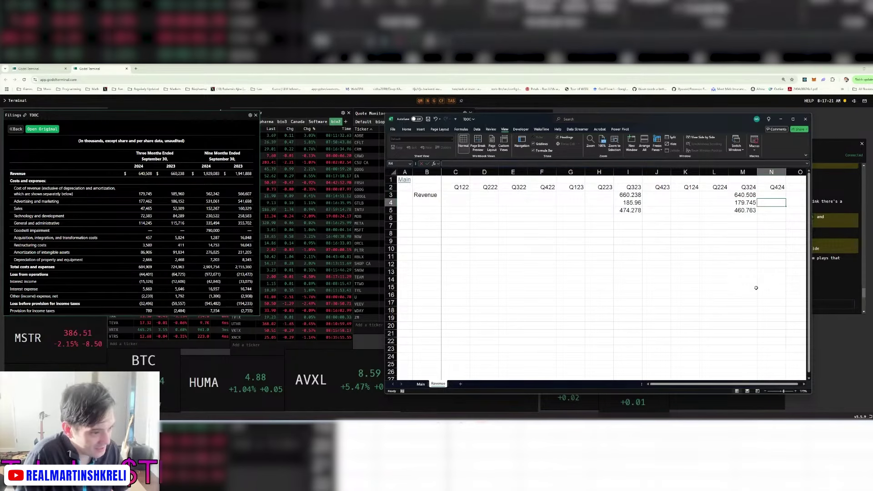
# Format the revenue rows as whole numbers and make the Revenue row bold.
pyautogui.press('Up')
pyautogui.hotkey('shift', 'space')
pyautogui.hotkey('shift', 'Down')
pyautogui.hotkey('shift', 'Down')
pyautogui.hotkey('ctrl', '1')
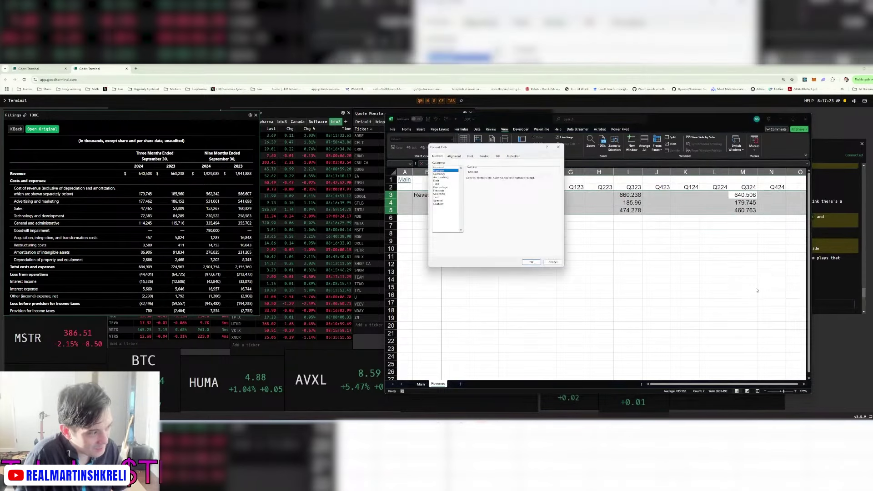
pyautogui.press('Return')
pyautogui.hotkey('shift', 'Up')
pyautogui.hotkey('shift', 'Up')
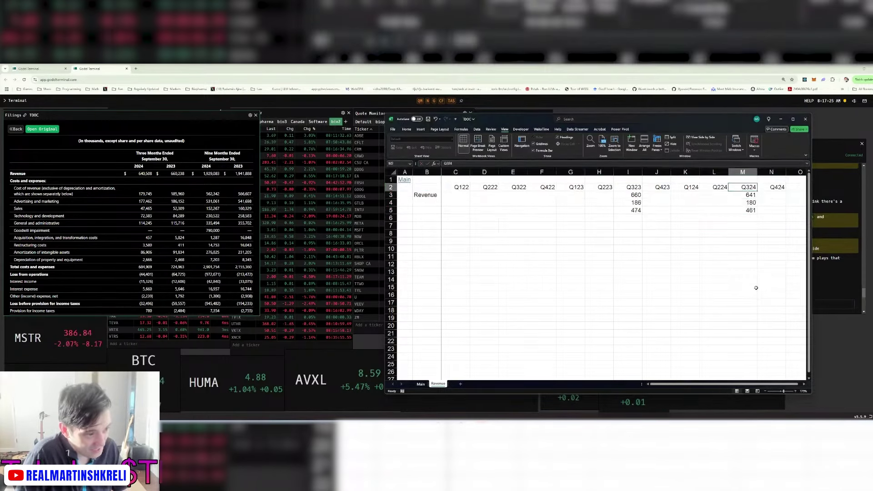
pyautogui.hotkey('ctrl', 'b')
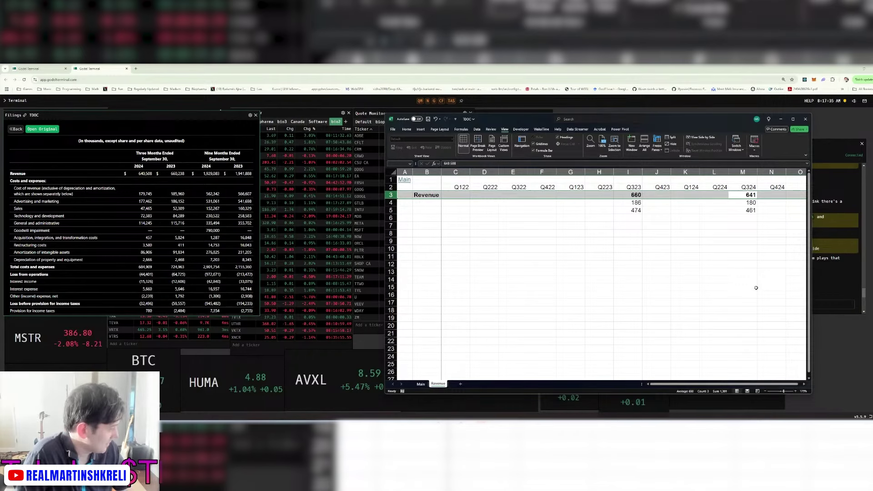
pyautogui.hotkey('shift', 'BackSpace')
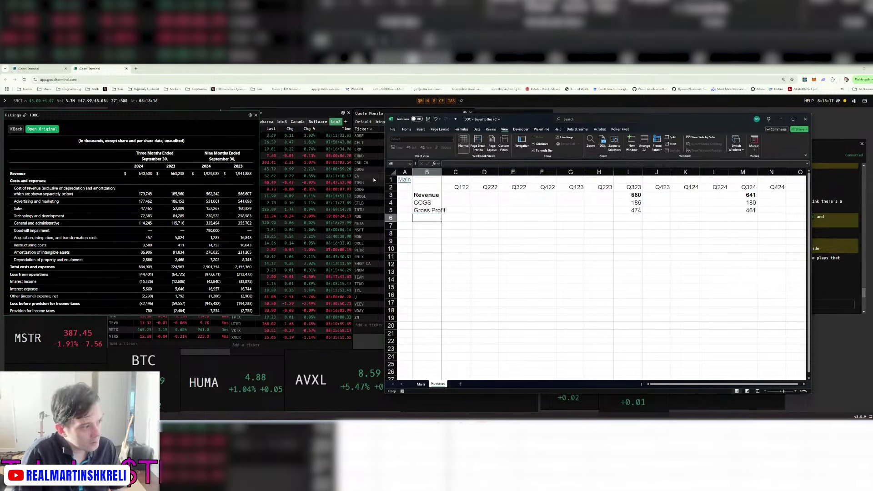
pyautogui.click(426, 180)
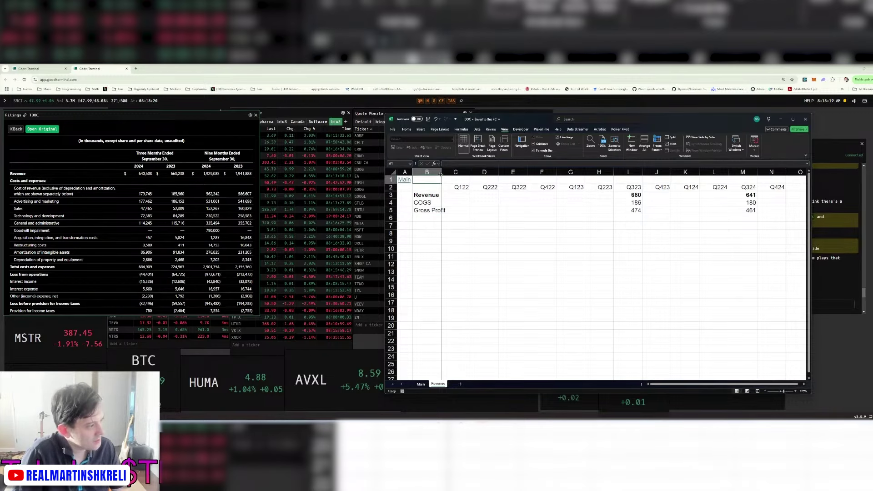
# Check the operating expense lines in the TDOC filing in the terminal.
pyautogui.scroll(-5, 440, 175)
pyautogui.scroll(8, 496, 223)
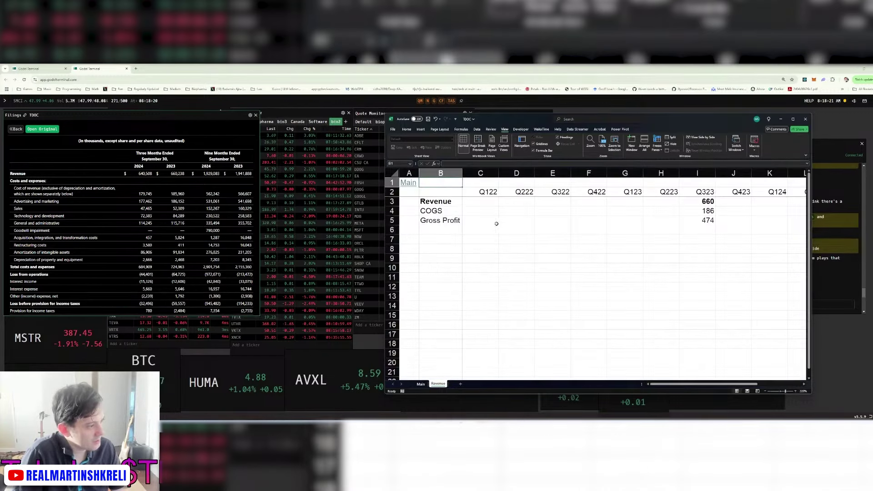
pyautogui.scroll(2, 496, 224)
pyautogui.press('Right')
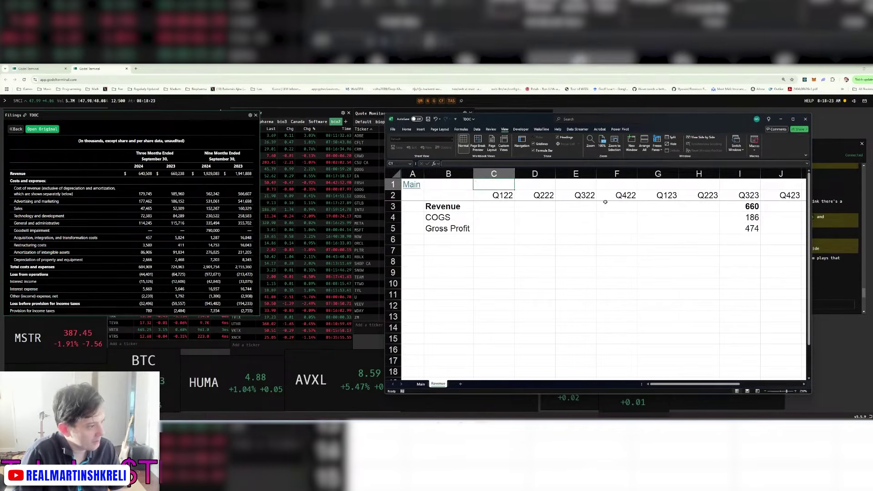
pyautogui.scroll(-4, 605, 202)
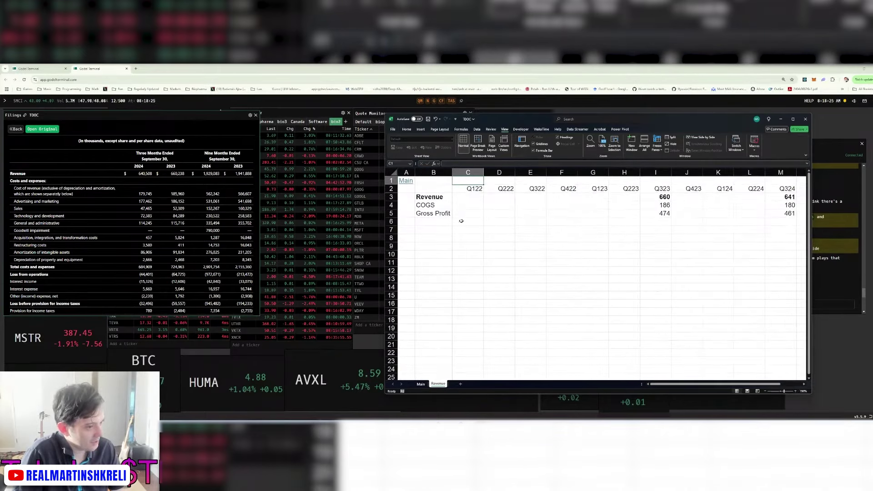
pyautogui.click(432, 222)
pyautogui.press('Up')
pyautogui.click(566, 67)
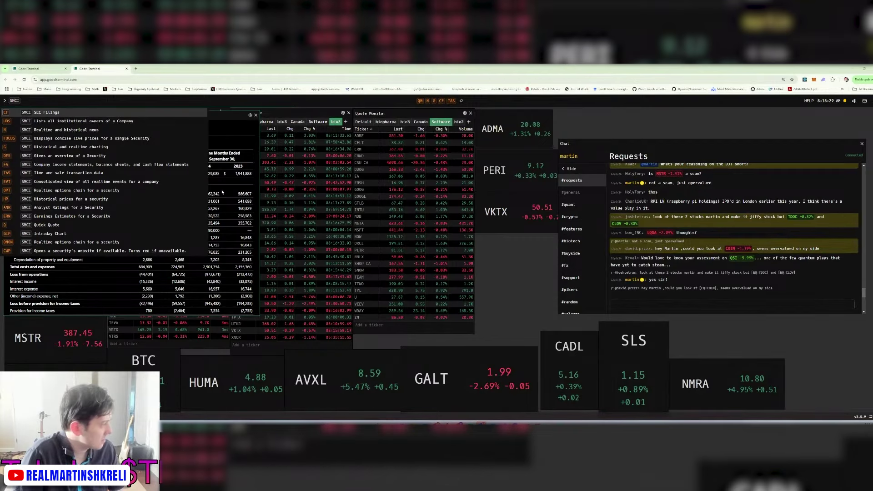
pyautogui.click(243, 162)
pyautogui.hotkey('alt', 'Tab')
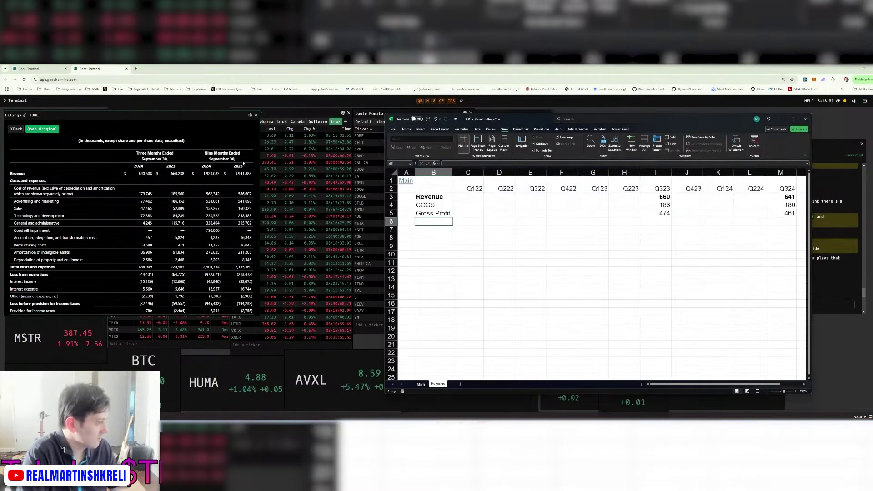
# Add an S&M row: 177.462+47.465 for Q324 and 186.152+52.309 for Q323.
pyautogui.write('S&M')
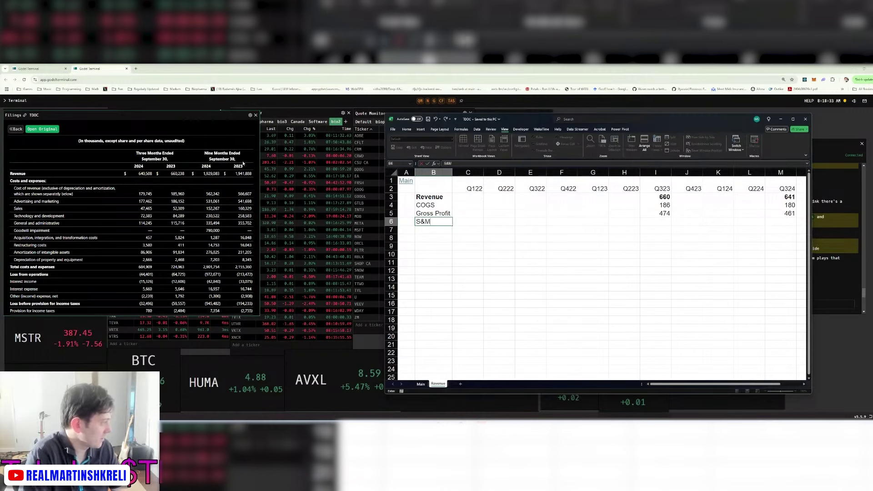
pyautogui.press('Tab')
pyautogui.press('Right')
pyautogui.press('Right')
pyautogui.press('Right')
pyautogui.press('Right')
pyautogui.press('Right')
pyautogui.press('Right')
pyautogui.press('Right')
pyautogui.press('Right')
pyautogui.press('Right')
pyautogui.press('Right')
pyautogui.press('Right')
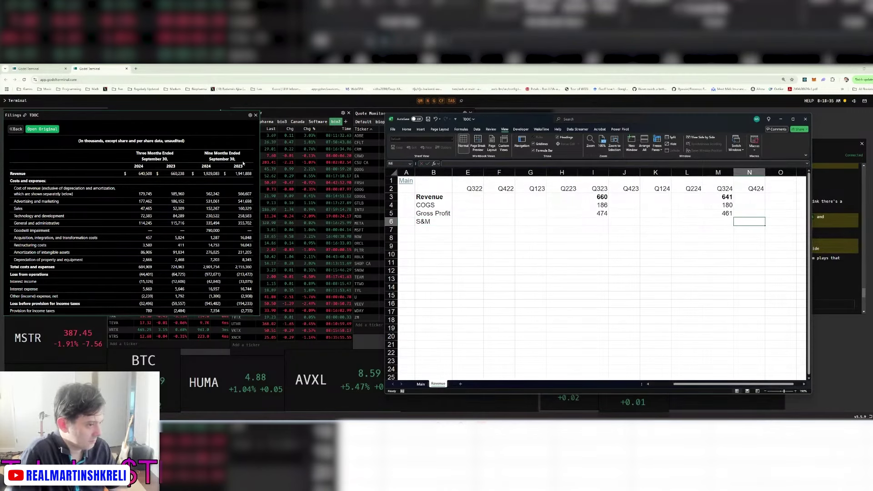
pyautogui.press('Left')
pyautogui.write('+177.')
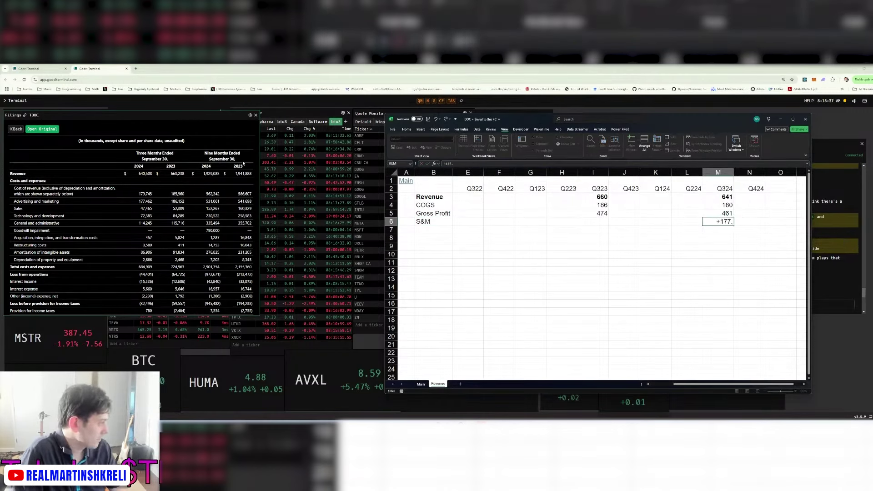
pyautogui.write('462+47.465')
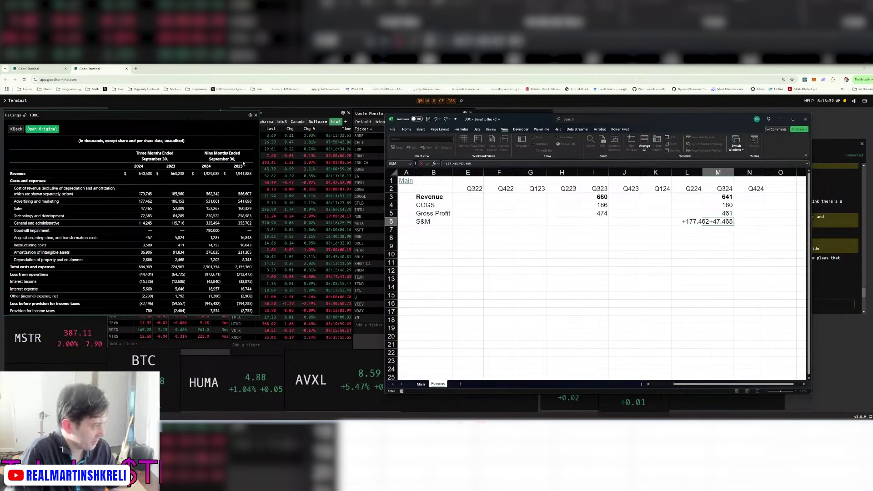
pyautogui.press('Left')
pyautogui.press('Left')
pyautogui.press('Left')
pyautogui.press('Left')
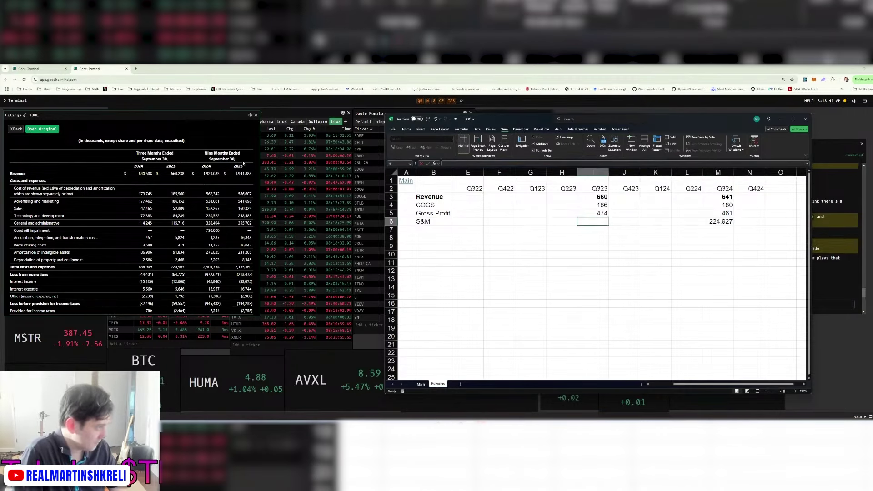
pyautogui.write('+186.152')
pyautogui.press('Escape')
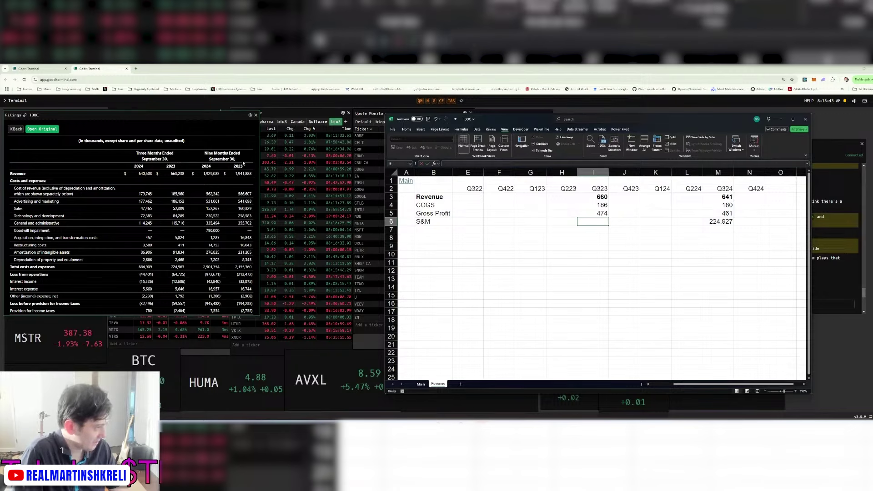
pyautogui.write('+186.152+5')
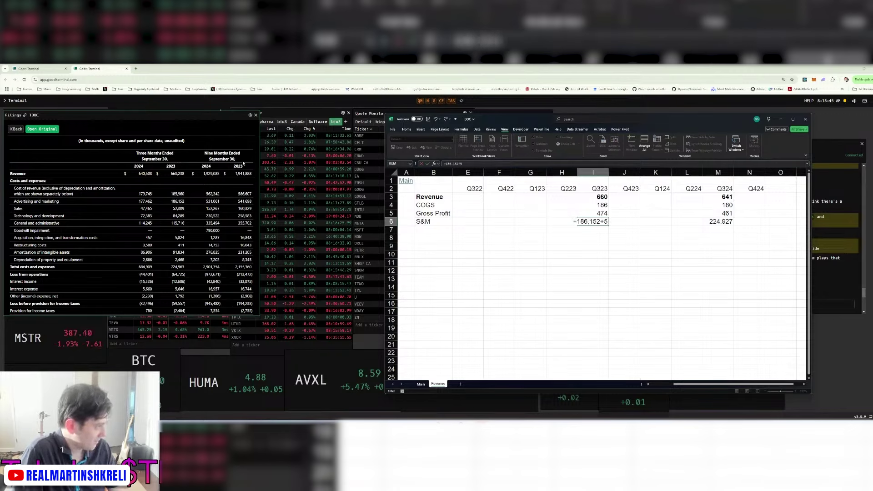
pyautogui.write('2.309')
pyautogui.press('Return')
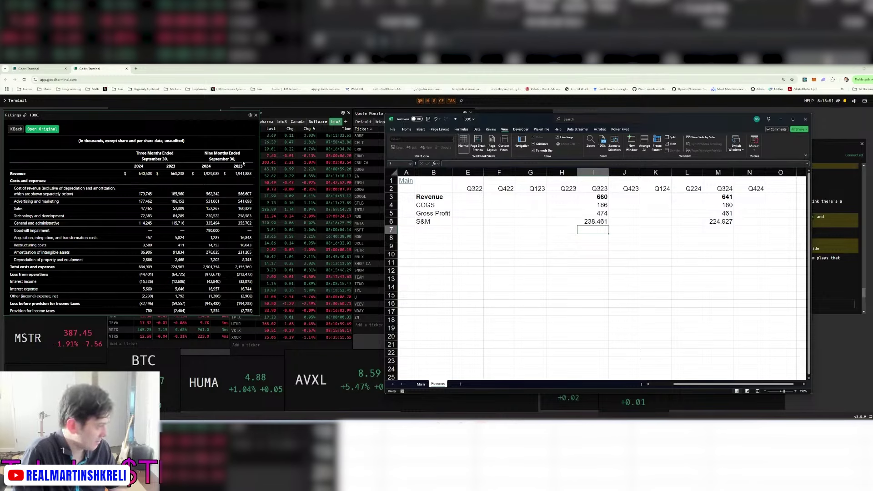
# Enter R&D (84.289, 72.38) and G&A (115.716, 114.245) for Q323 and Q324, then save.
pyautogui.write('84.289')
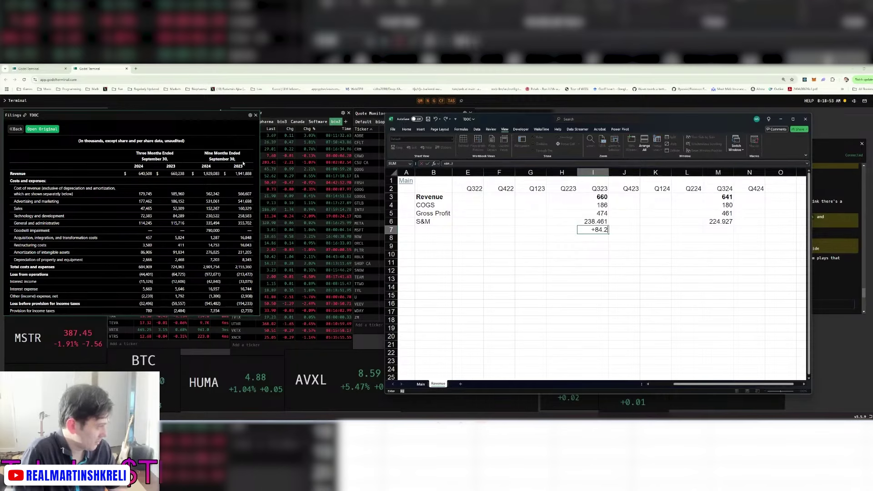
pyautogui.press('Return')
pyautogui.write('115.716')
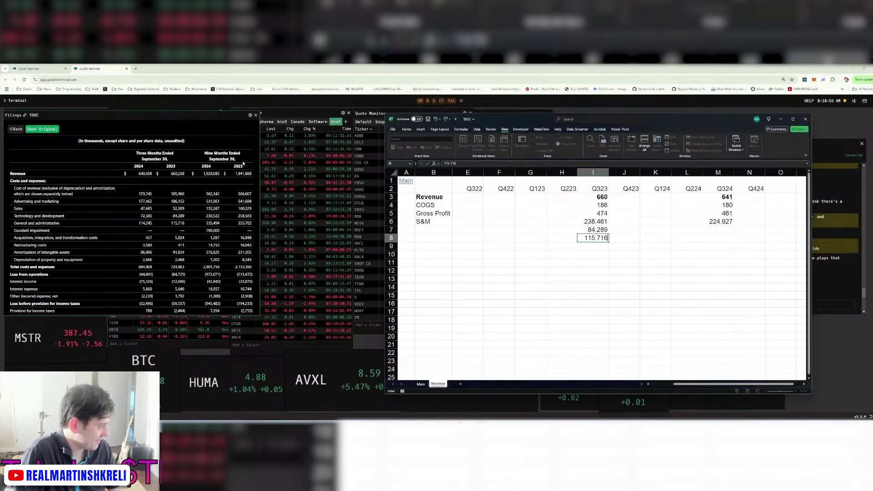
pyautogui.press('Tab')
pyautogui.press('Right')
pyautogui.press('Right')
pyautogui.press('Right')
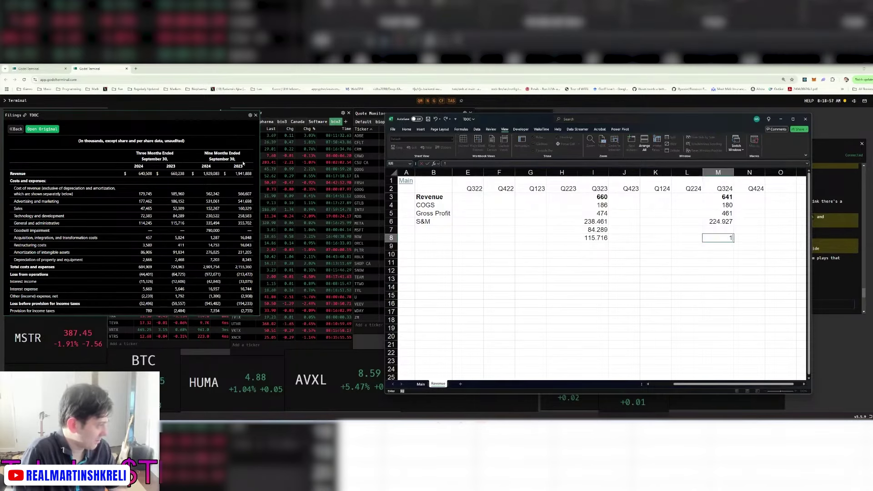
pyautogui.write('114.245')
pyautogui.press('Up')
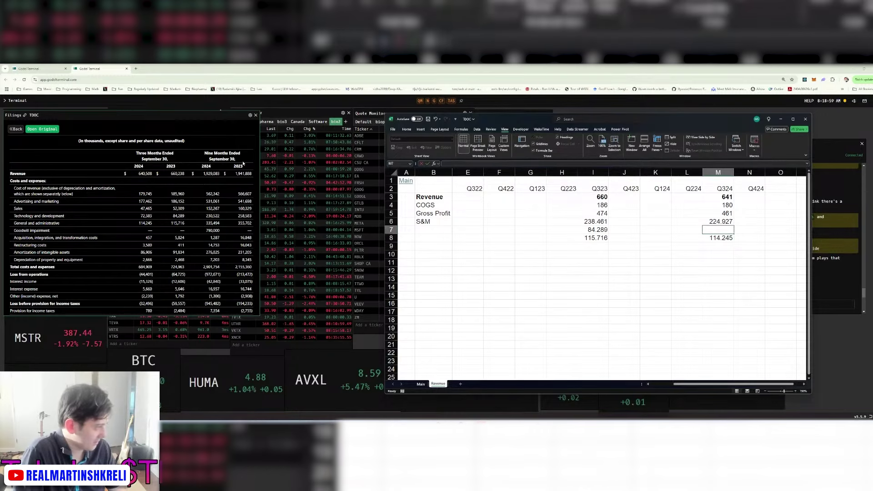
pyautogui.write('72.38')
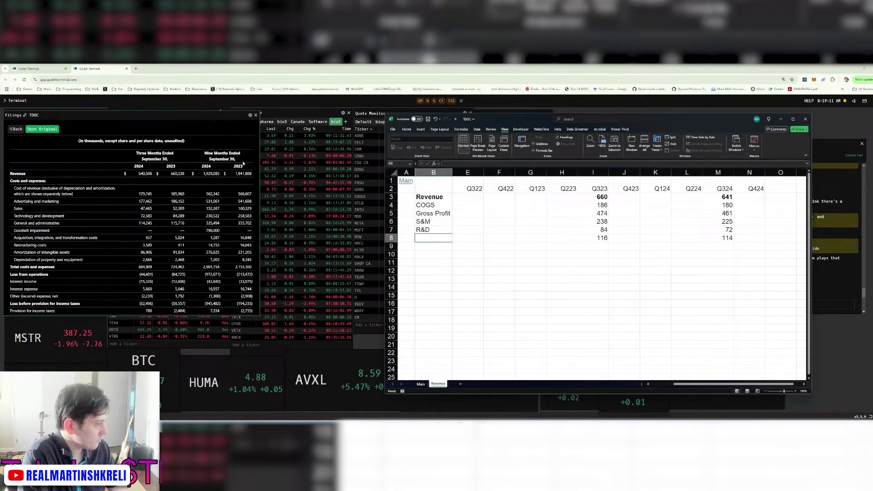
pyautogui.press('Return')
pyautogui.write('G&A')
pyautogui.press('Right')
pyautogui.press('Right')
pyautogui.press('Right')
pyautogui.press('Right')
pyautogui.press('Right')
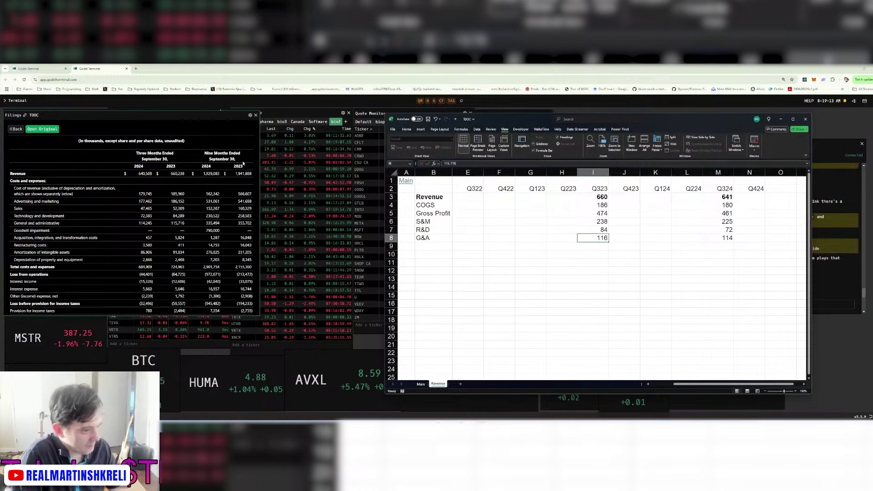
pyautogui.press('Right')
pyautogui.press('Right')
pyautogui.press('Right')
pyautogui.press('Right')
pyautogui.hotkey('ctrl', 's')
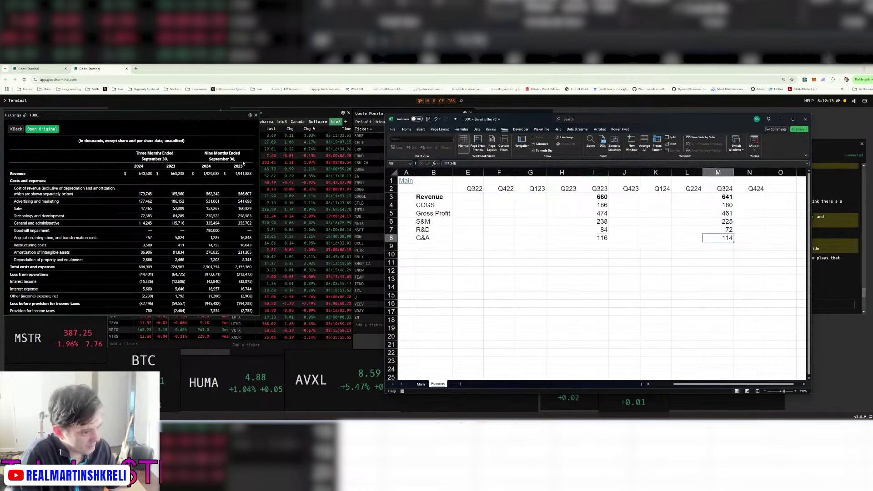
pyautogui.press('Down')
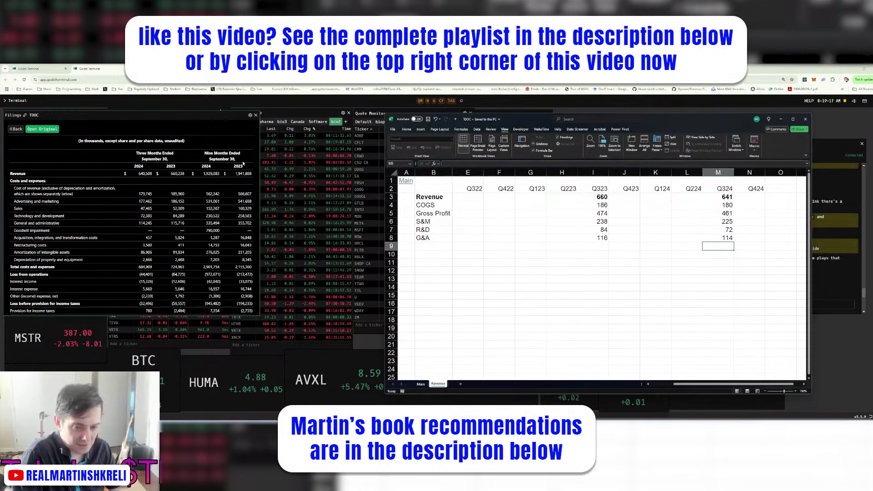
pyautogui.click(243, 164)
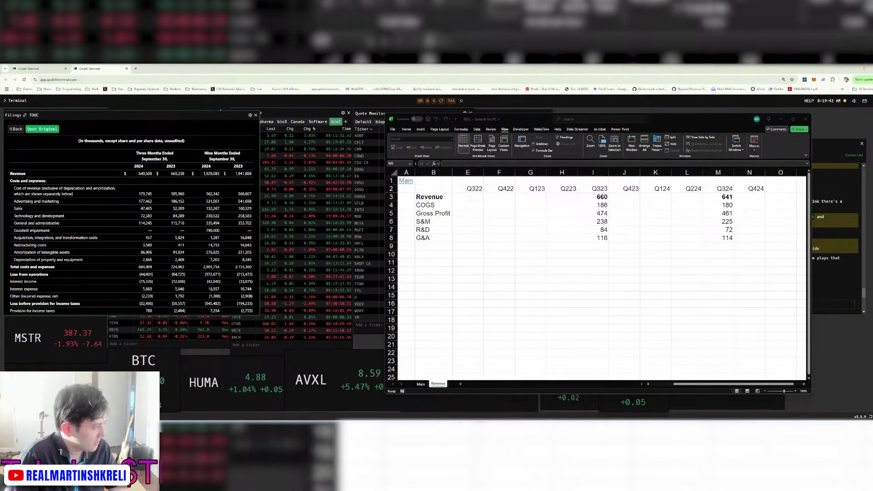
# Add Q324 formulas =M8+M7+M6 and =M5-M9, and copy them to the Q323 column.
pyautogui.click(723, 246)
pyautogui.write('=m8+m7+m6')
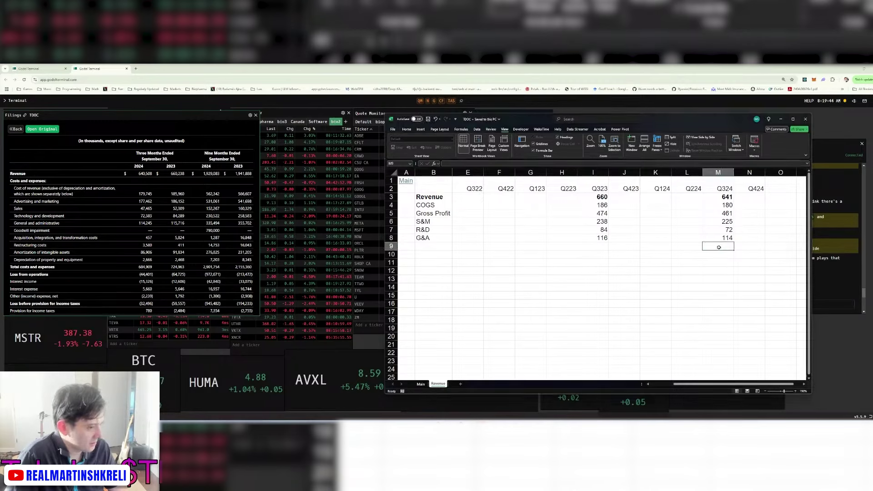
pyautogui.press('Return')
pyautogui.write('=m5-m9')
pyautogui.press('Return')
pyautogui.click(717, 246)
pyautogui.hotkey('shift', 'Down')
pyautogui.hotkey('ctrl', 'c')
pyautogui.press('Left')
pyautogui.press('Left')
pyautogui.press('Left')
pyautogui.press('Left')
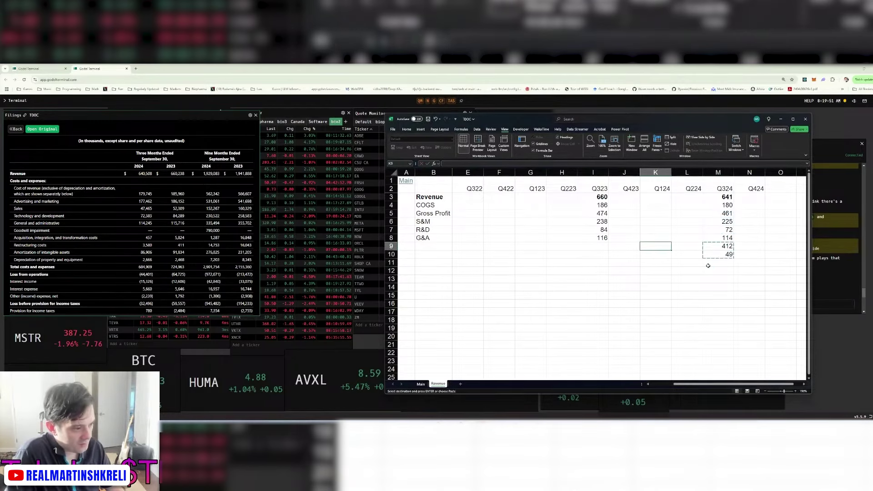
pyautogui.hotkey('ctrl', 'v')
# Label rows 9 and 10 Operating Expenses and Operating Income, autofit column B, and save.
pyautogui.press('Home')
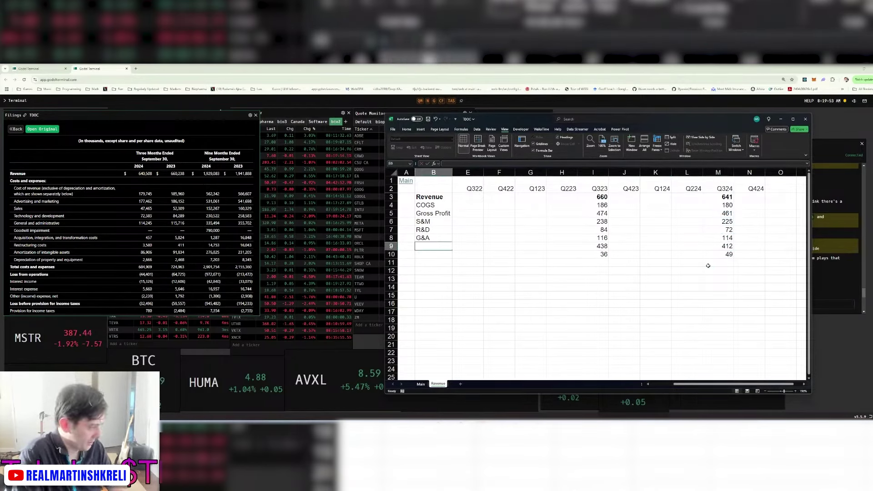
pyautogui.press('Right')
pyautogui.write('Operating Expenses')
pyautogui.press('Return')
pyautogui.write('Operating Income')
pyautogui.press('Return')
pyautogui.hotkey('alt', 'h')
pyautogui.press('o')
pyautogui.press('i')
pyautogui.press('Up')
pyautogui.press('Up')
pyautogui.press('Up')
pyautogui.press('Up')
pyautogui.press('Up')
pyautogui.press('Right')
pyautogui.press('Right')
pyautogui.press('Right')
pyautogui.press('Right')
pyautogui.press('Right')
pyautogui.press('Right')
pyautogui.press('Right')
pyautogui.press('Right')
pyautogui.press('Right')
pyautogui.press('Right')
pyautogui.press('Right')
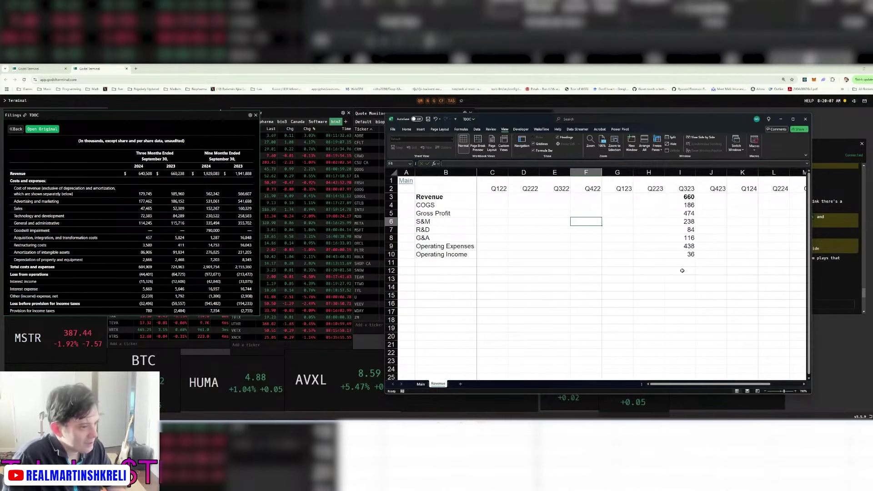
pyautogui.click(723, 264)
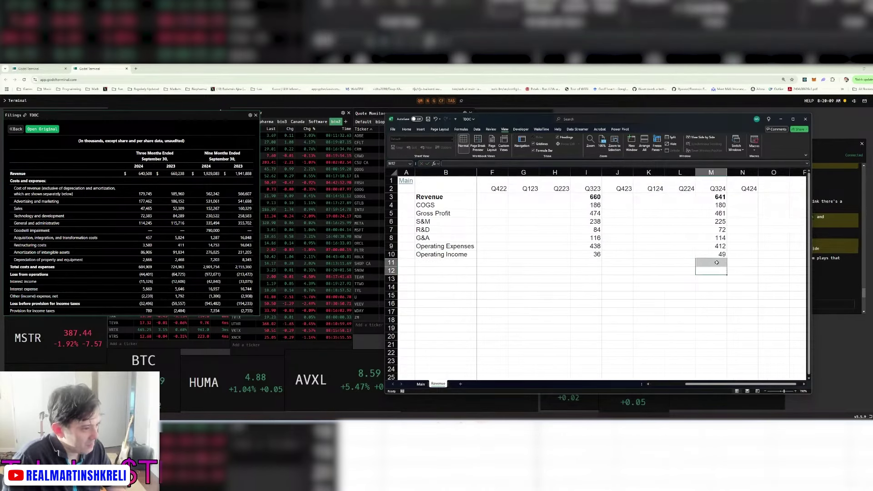
pyautogui.hotkey('ctrl', 's')
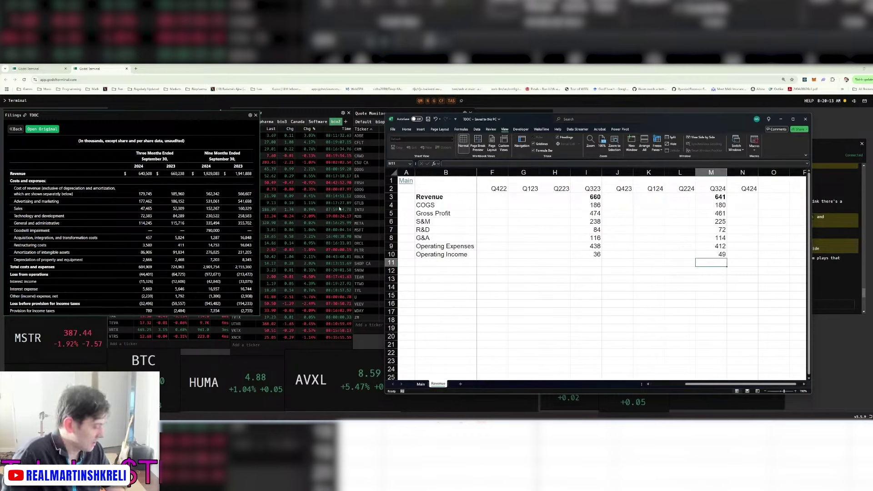
# Enter Q324 other income as 15.326-5.660+2.239 and pretax income as operating plus other income.
pyautogui.write('-15')
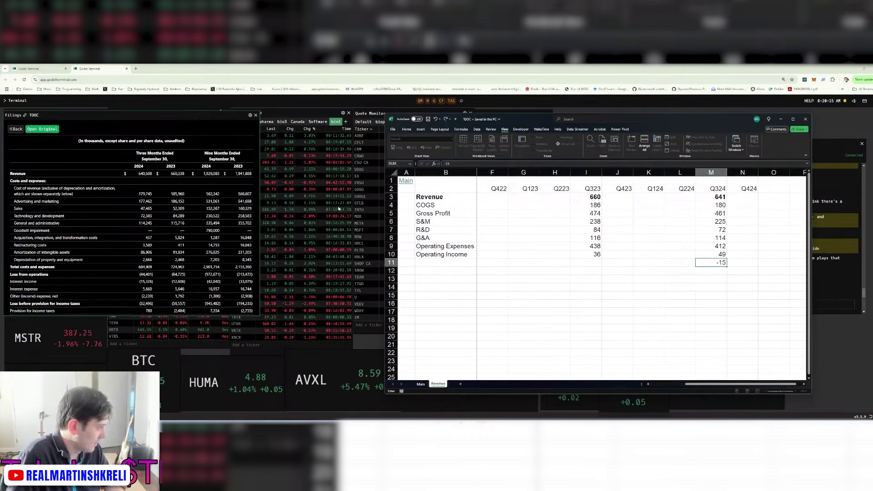
pyautogui.write('.')
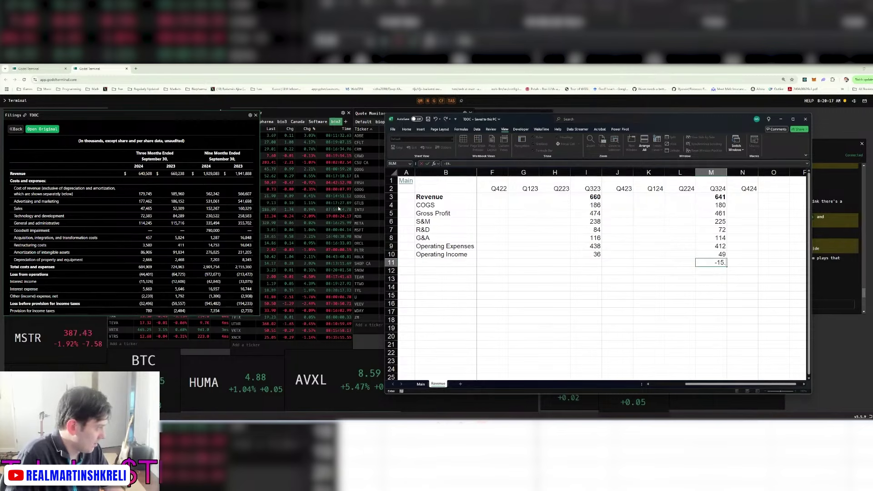
pyautogui.write('326')
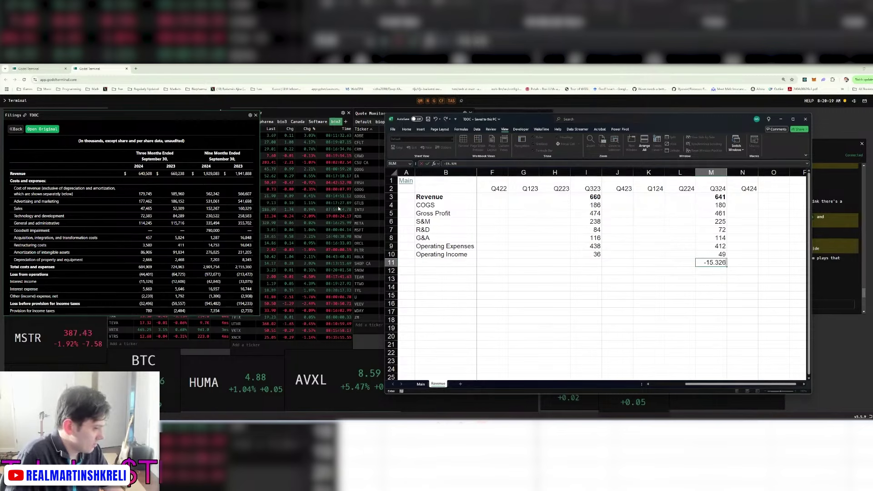
pyautogui.press('BackSpace')
pyautogui.press('BackSpace')
pyautogui.press('BackSpace')
pyautogui.press('BackSpace')
pyautogui.press('BackSpace')
pyautogui.press('BackSpace')
pyautogui.press('BackSpace')
pyautogui.write('+15')
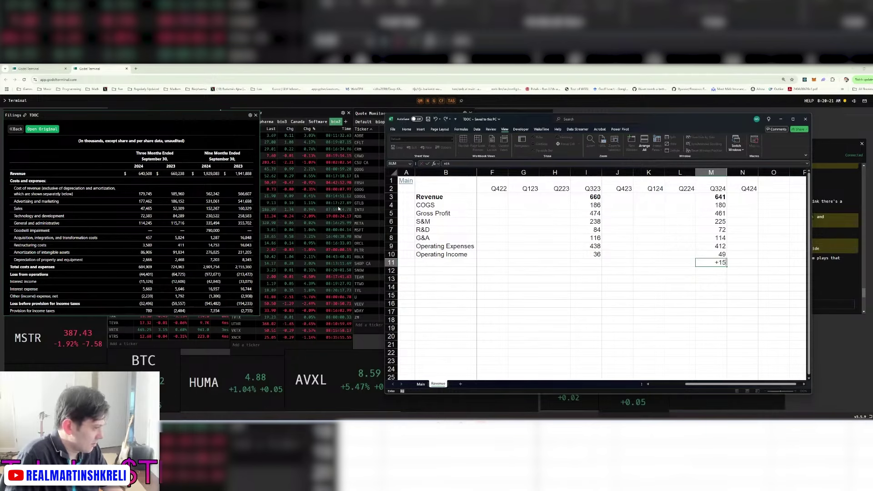
pyautogui.write('.326')
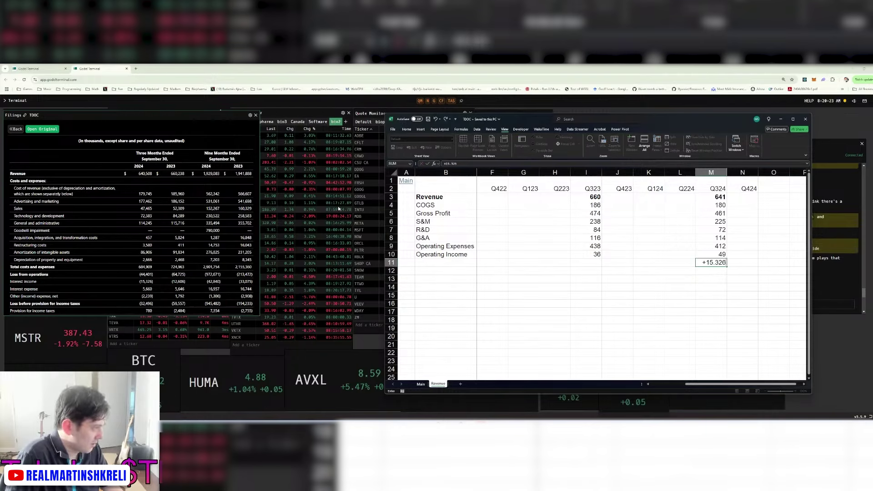
pyautogui.write('-5.660')
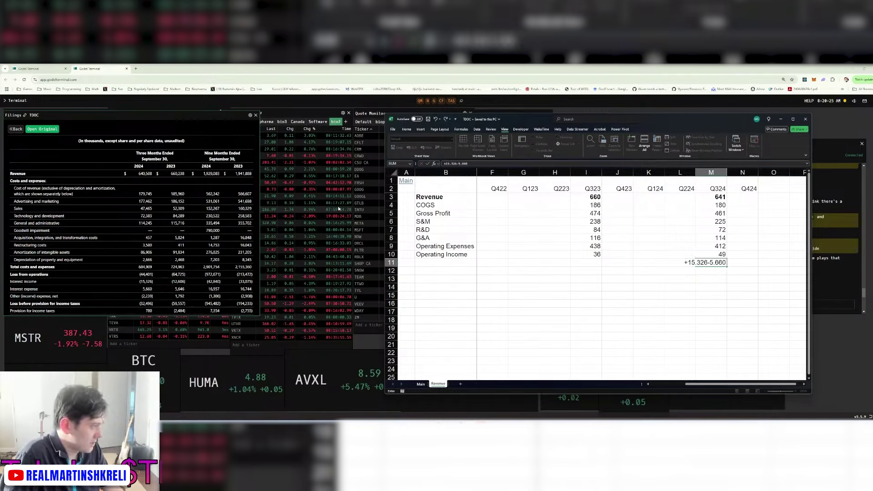
pyautogui.write('+2.239')
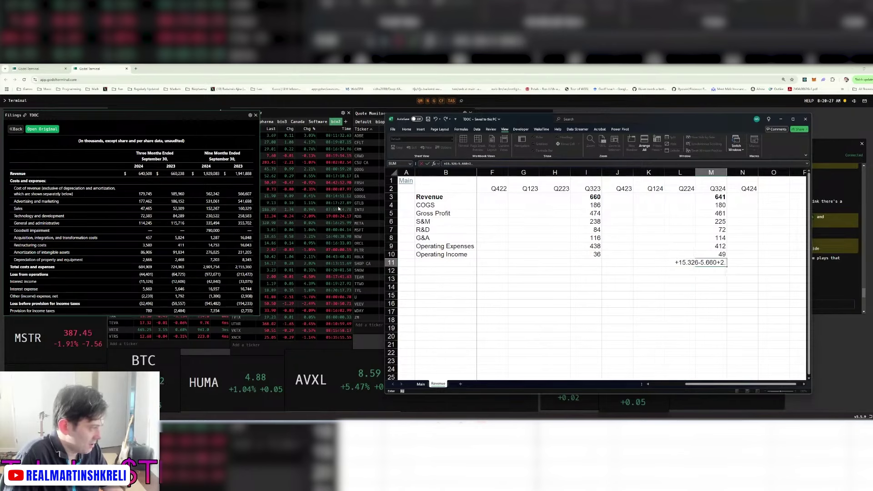
pyautogui.press('Return')
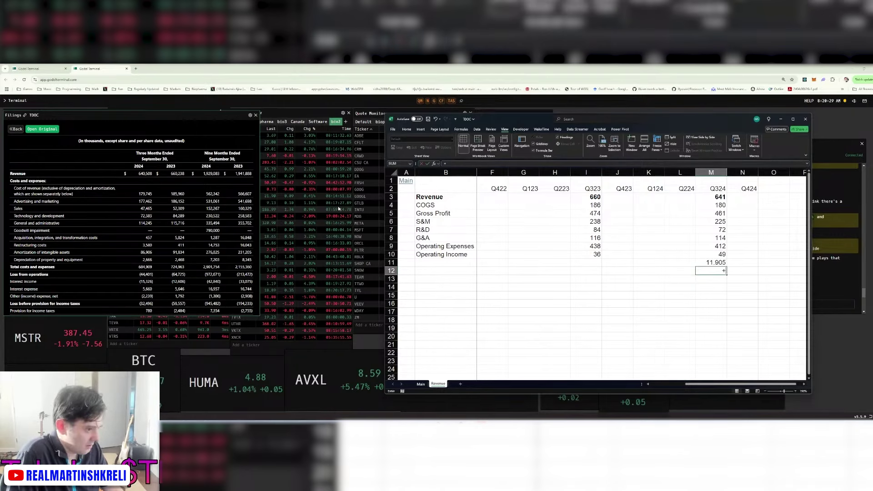
pyautogui.write('+')
pyautogui.press('Up')
pyautogui.press('Up')
pyautogui.write('+')
pyautogui.press('Up')
pyautogui.press('Return')
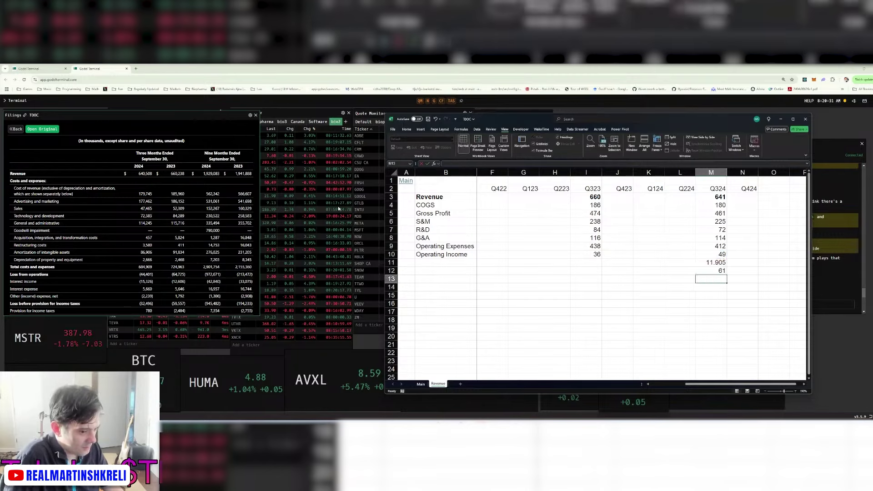
# Format the two new rows as whole numbers and copy them to the Q323 column.
pyautogui.press('Up')
pyautogui.hotkey('shift', 'Up')
pyautogui.hotkey('shift', 'Up')
pyautogui.hotkey('ctrl', '1')
pyautogui.press('Return')
pyautogui.hotkey('shift', 'Down')
pyautogui.hotkey('ctrl', 'c')
pyautogui.press('Left')
pyautogui.press('Left')
pyautogui.press('Left')
pyautogui.press('Left')
pyautogui.press('Up')
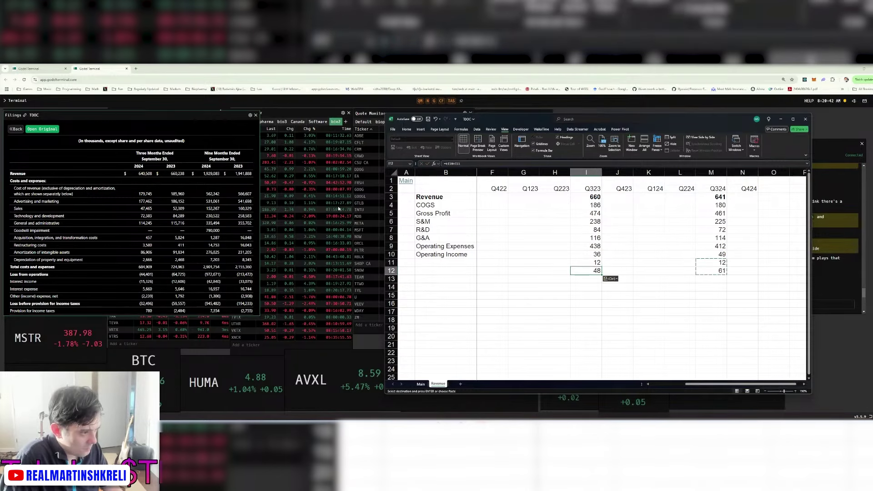
pyautogui.press('Return')
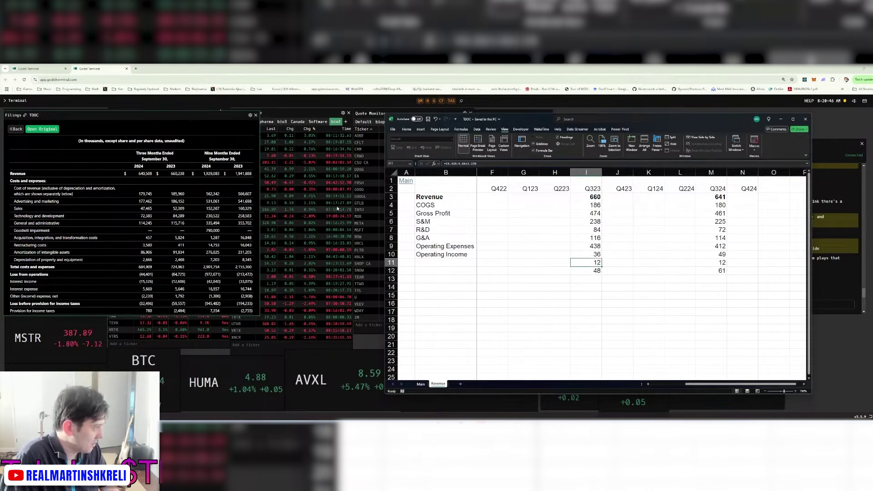
# Set Q323 other income to 12.606-5.646-1.7 and save.
pyautogui.write('+')
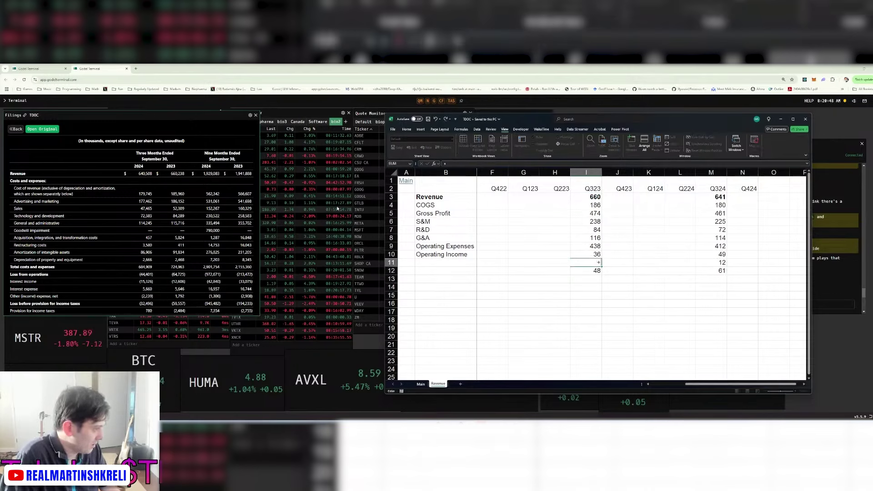
pyautogui.write('12.606-')
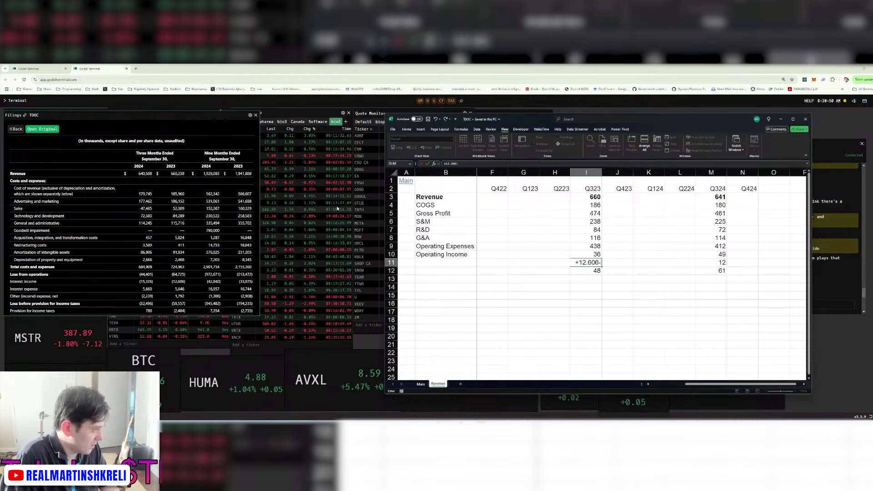
pyautogui.write('5.6')
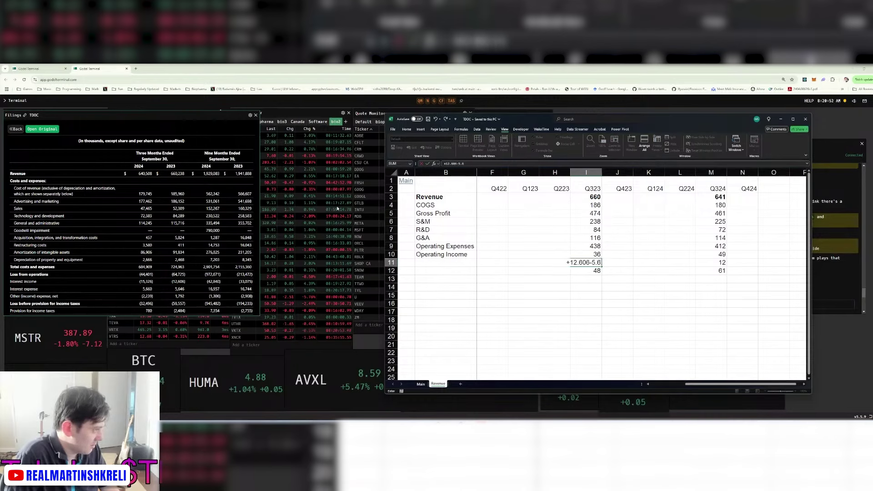
pyautogui.write('46-1.792')
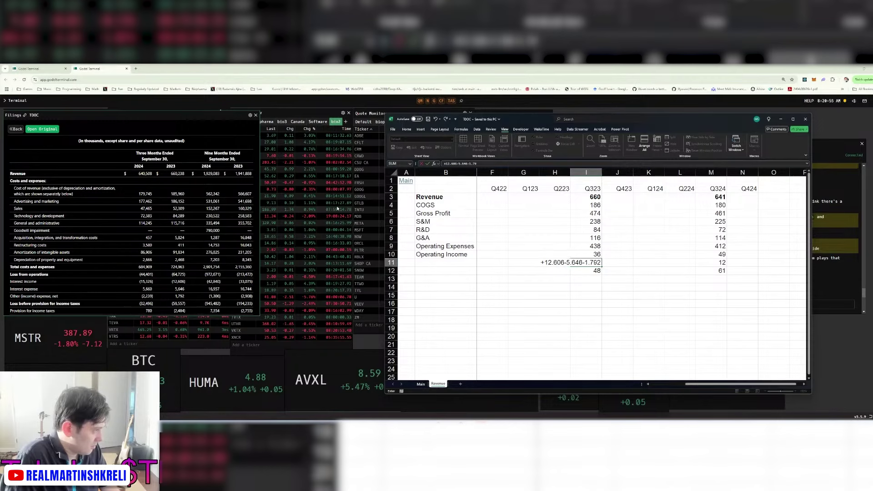
pyautogui.press('Return')
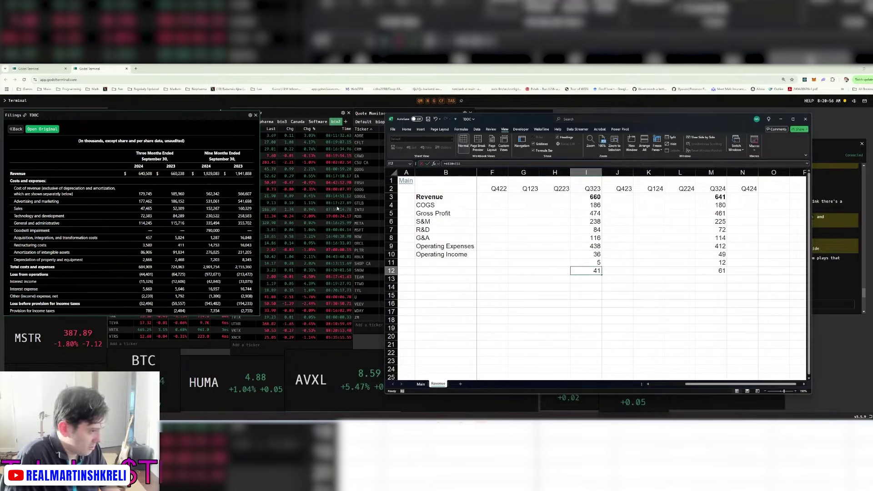
pyautogui.hotkey('ctrl', 's')
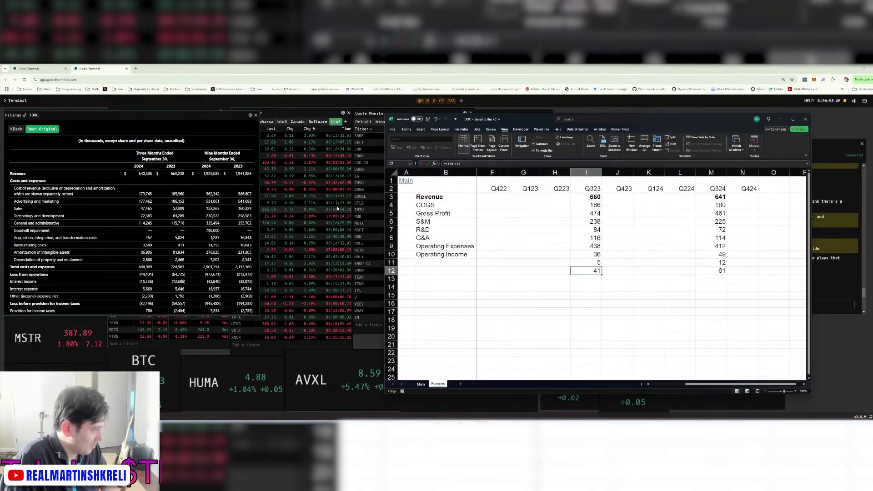
pyautogui.press('Right')
pyautogui.press('Right')
pyautogui.press('Right')
pyautogui.press('Right')
pyautogui.press('Down')
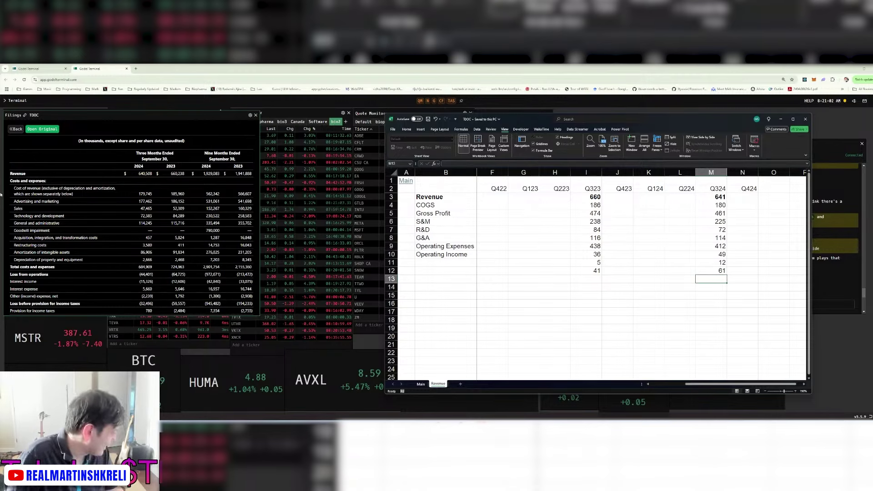
pyautogui.scroll(-1, 132, 213)
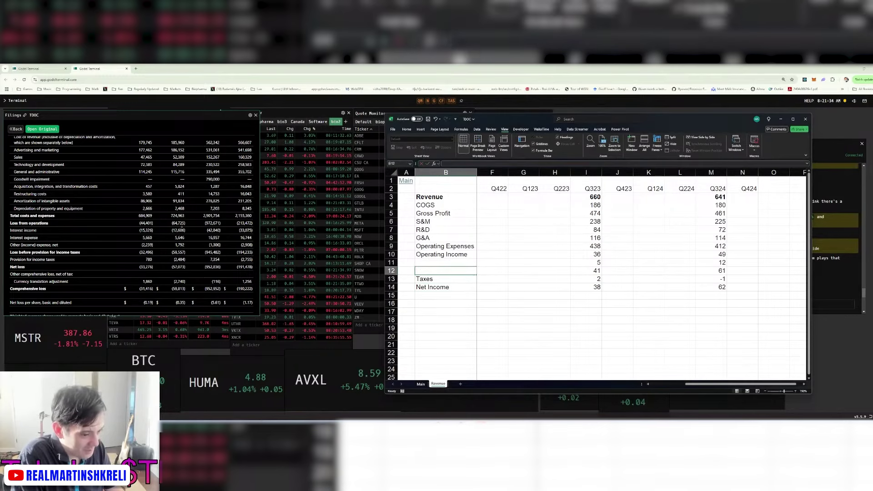
# Label row 12 'Pretax Income', then bring the Godel Terminal chat forward.
pyautogui.write('Pretax Income')
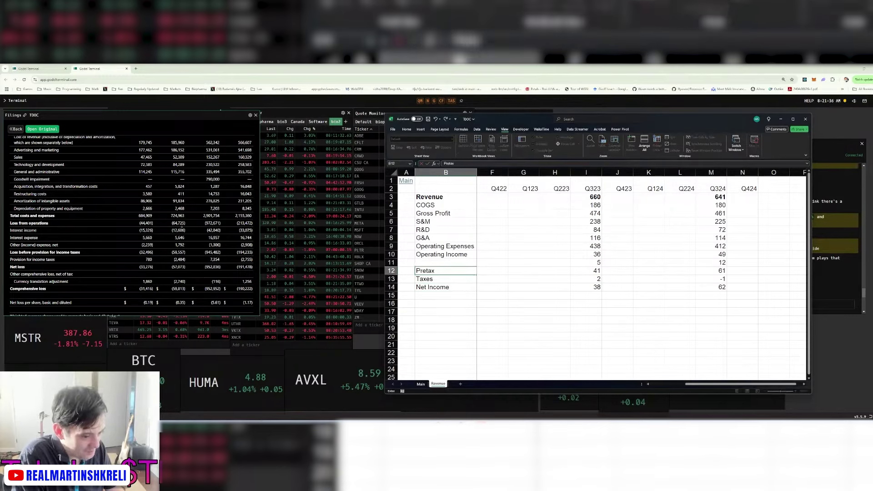
pyautogui.press('Up')
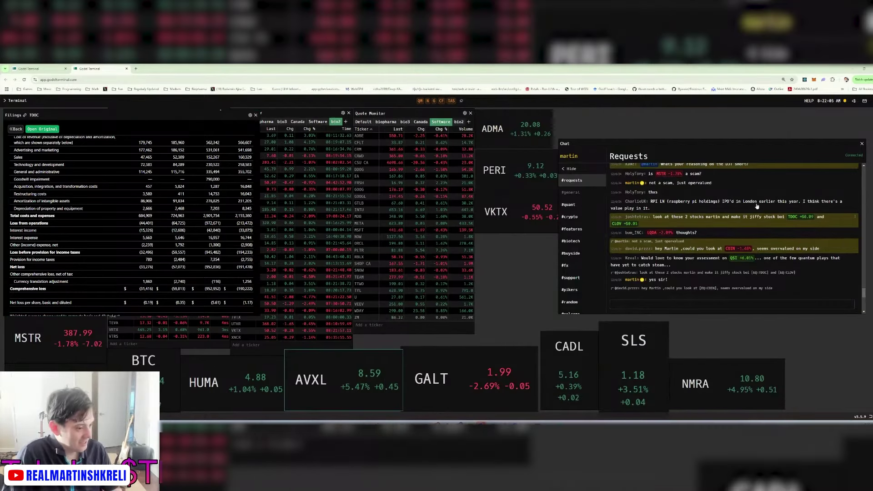
pyautogui.hotkey('alt', 'Tab')
# Fill the EPS (0.23, 0.36) and Shares (165, 171) rows for Q323 and Q324.
pyautogui.scroll(-3, 187, 207)
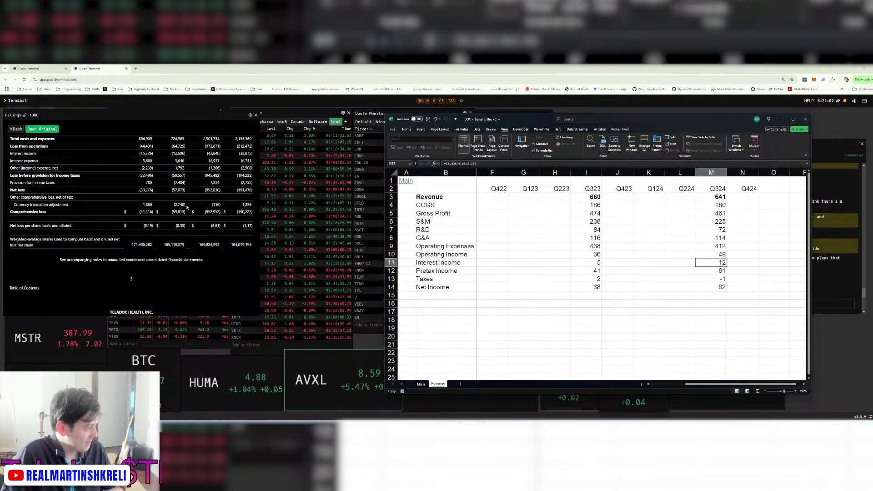
pyautogui.click(715, 296)
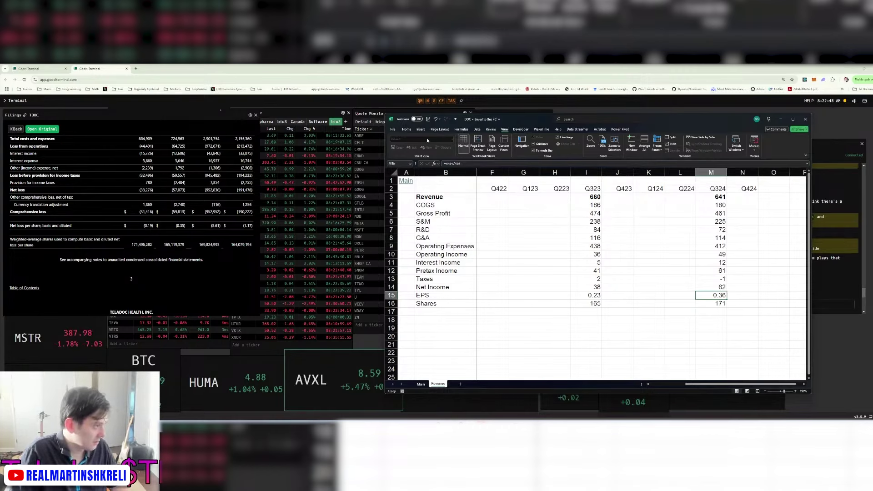
pyautogui.click(421, 129)
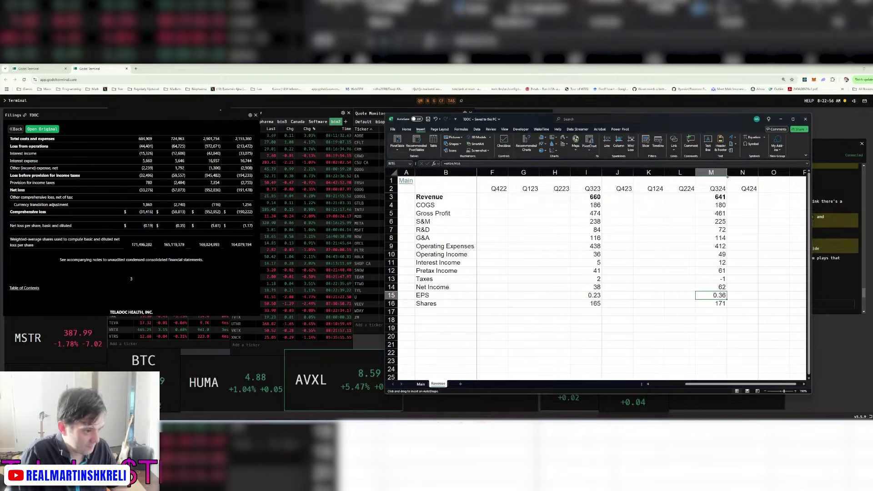
# Draw a vertical divider after Q324, enter the CapEx figures, and insert a blank row.
pyautogui.moveTo(728, 178); pyautogui.dragTo(728, 380)
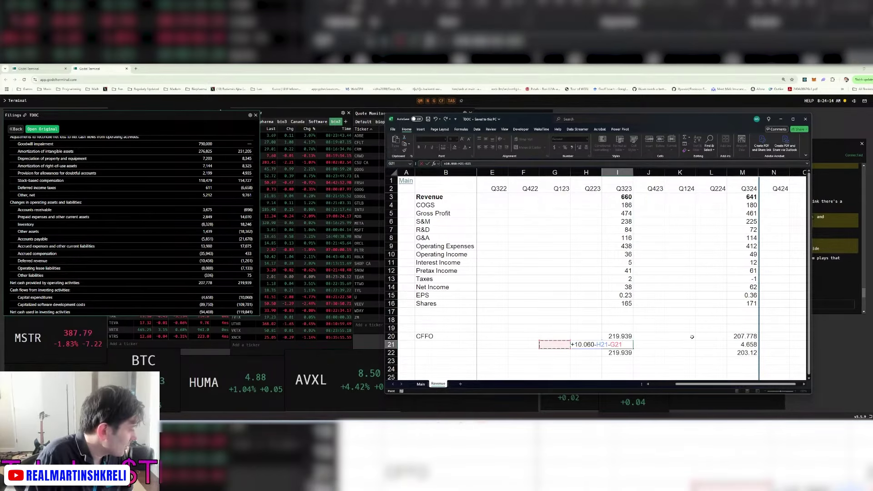
pyautogui.press('Return')
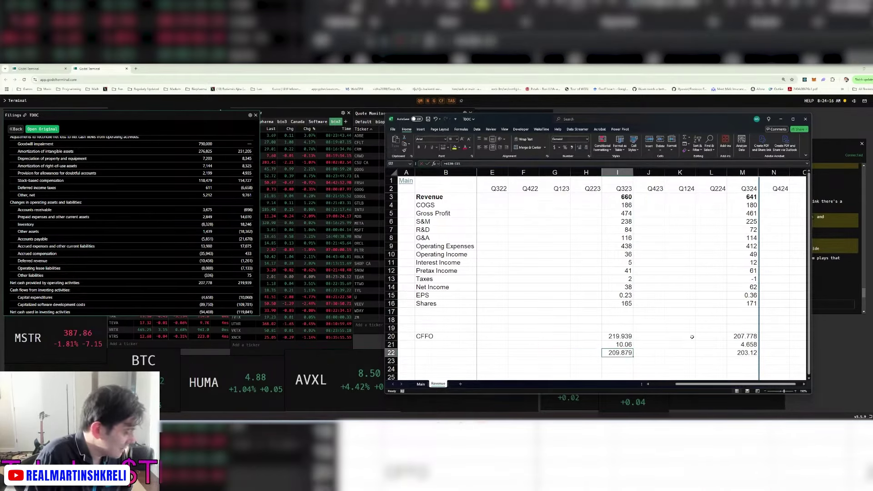
pyautogui.hotkey('shift', 'space')
pyautogui.hotkey('ctrl', 'shift', '=')
pyautogui.press('Up')
pyautogui.hotkey('ctrl', 'Right')
pyautogui.press('Down')
pyautogui.hotkey('ctrl', 's')
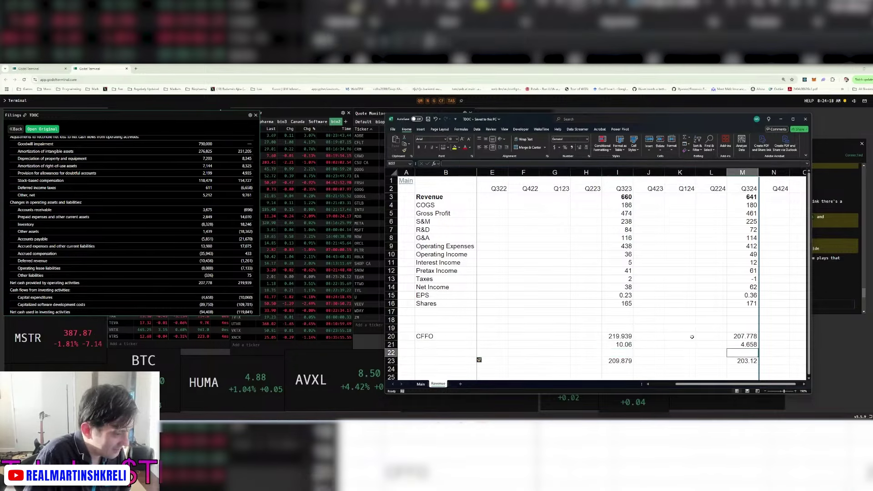
# Format the CFFO, CapEx, Software and FCF rows as whole numbers.
pyautogui.hotkey('ctrl', '1')
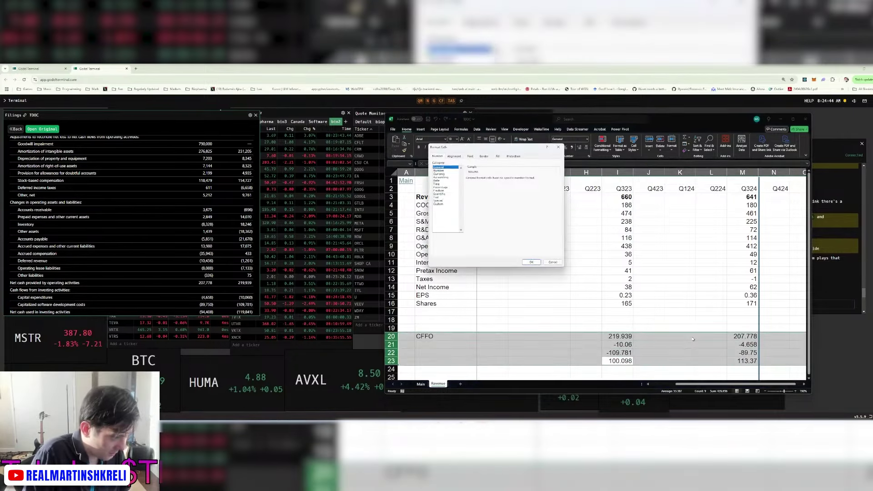
pyautogui.press('Down')
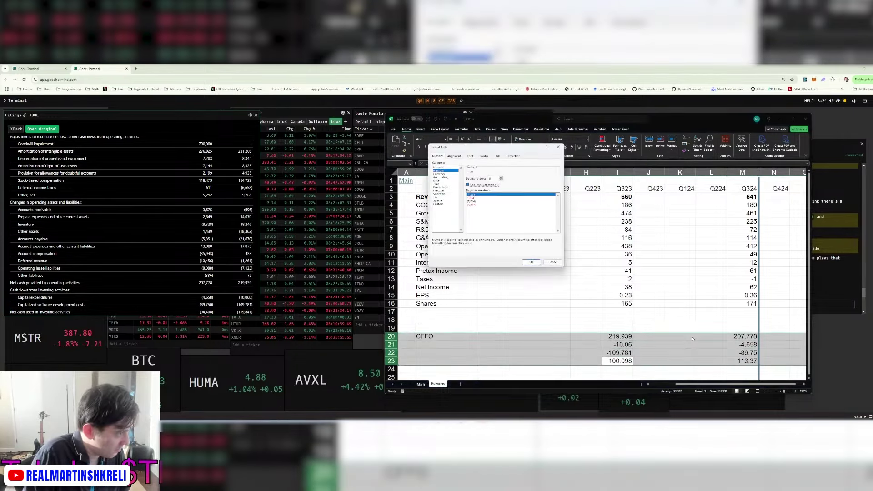
pyautogui.press('Return')
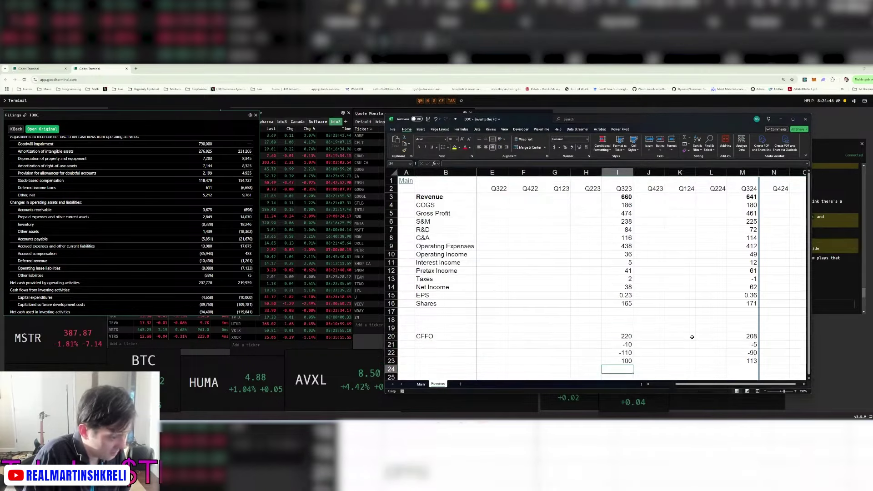
pyautogui.hotkey('ctrl', 'pageup')
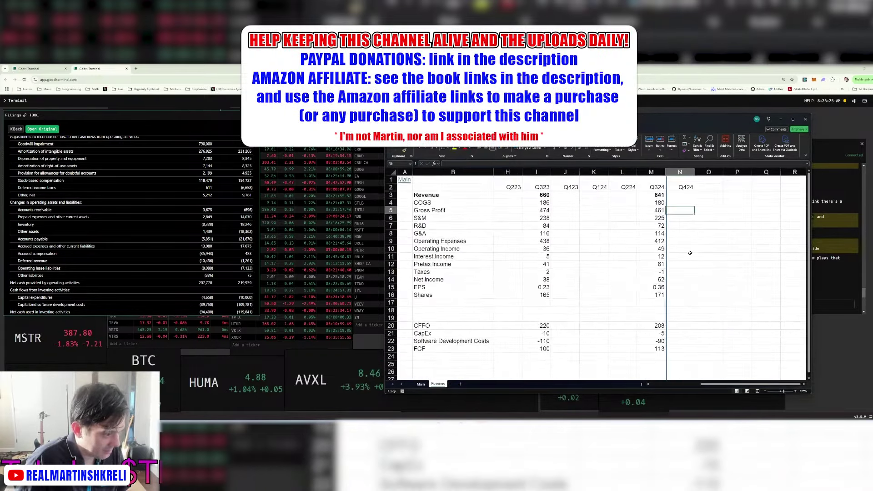
# Shorten the 'Software Development Costs' label to just 'Software'.
pyautogui.keyDown('ctrl'); pyautogui.scroll(-1, 692, 244); pyautogui.keyUp('ctrl')
pyautogui.doubleClick(451, 345)
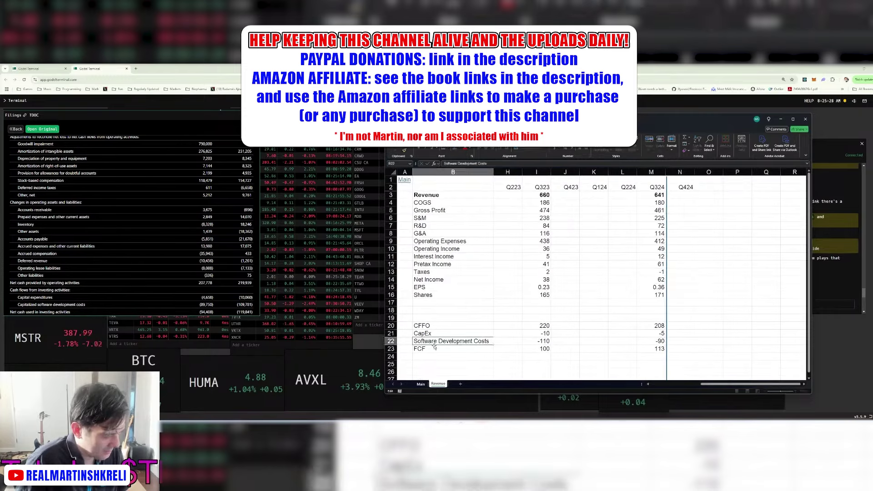
pyautogui.moveTo(437, 344); pyautogui.dragTo(490, 345)
pyautogui.press('BackSpace')
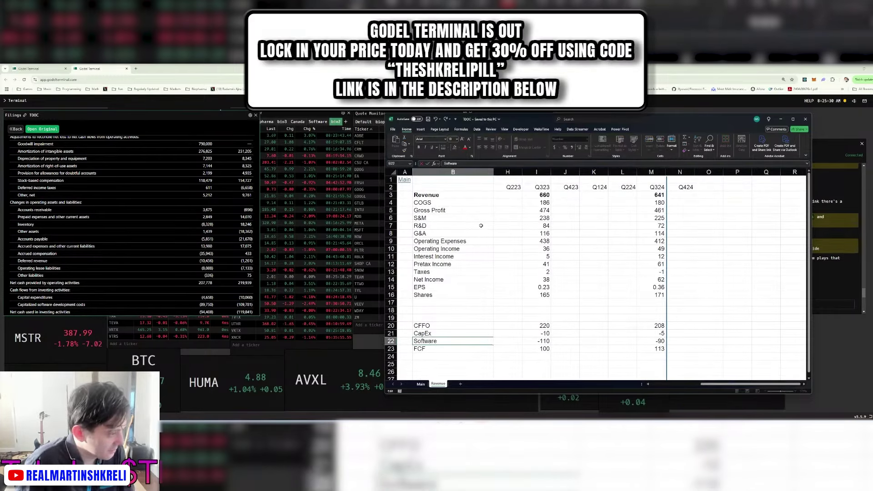
pyautogui.doubleClick(486, 172)
pyautogui.hotkey('ctrl', 'z')
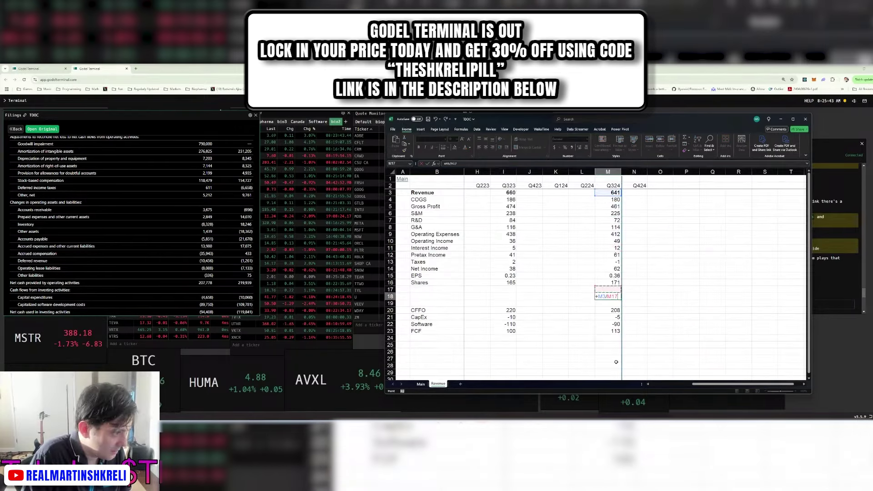
# Add a 'Revenue y/y' row with =M3/I3-1 as a percentage (-3%) and save.
pyautogui.write('+M3/I3-1')
pyautogui.hotkey('ctrl', 'Return')
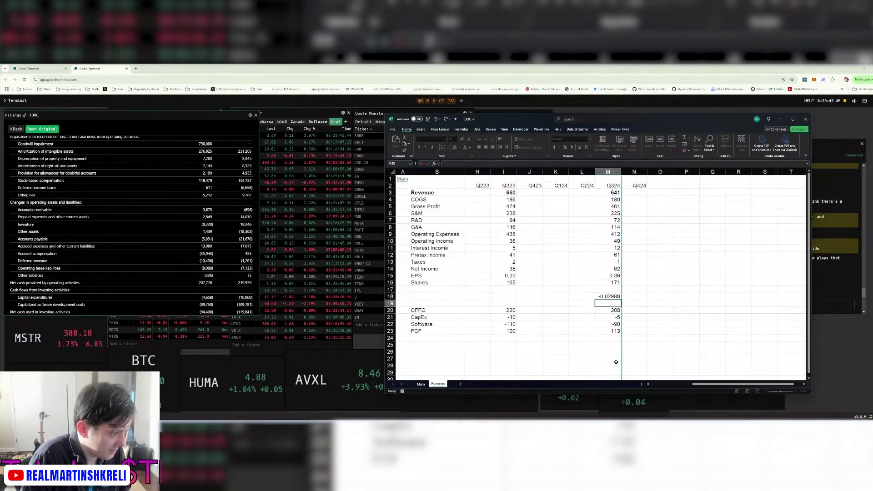
pyautogui.hotkey('ctrl', 'shift', '5')
pyautogui.press('Left')
pyautogui.press('Left')
pyautogui.press('Left')
pyautogui.press('Left')
pyautogui.press('Left')
pyautogui.press('Left')
pyautogui.write('Revenue y/y')
pyautogui.press('Tab')
pyautogui.press('Tab')
pyautogui.press('Tab')
pyautogui.press('Tab')
pyautogui.press('Tab')
pyautogui.press('Tab')
pyautogui.hotkey('ctrl', 's')
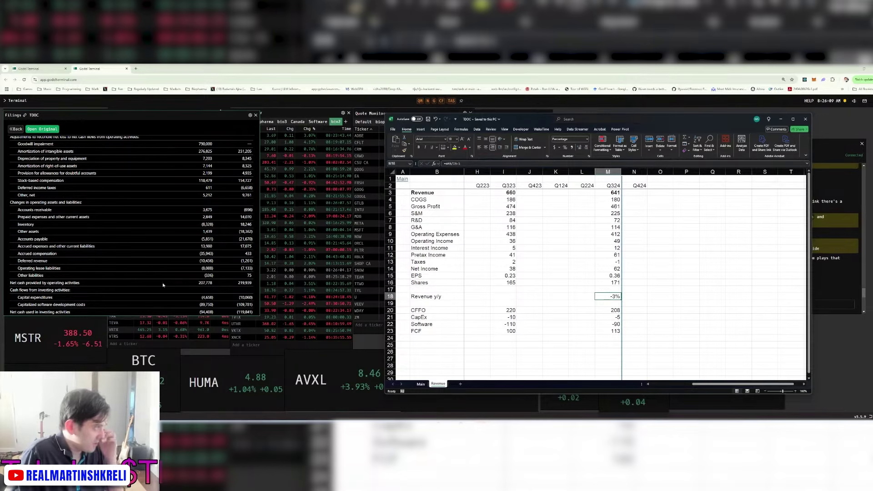
pyautogui.click(190, 252)
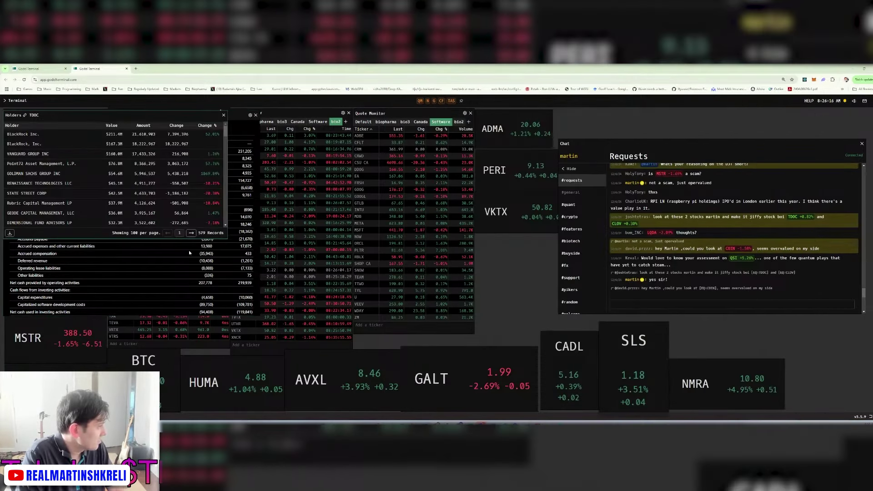
# Scroll through TDOC's institutional holders and down to the 10-Q income statement.
pyautogui.scroll(-1, 128, 181)
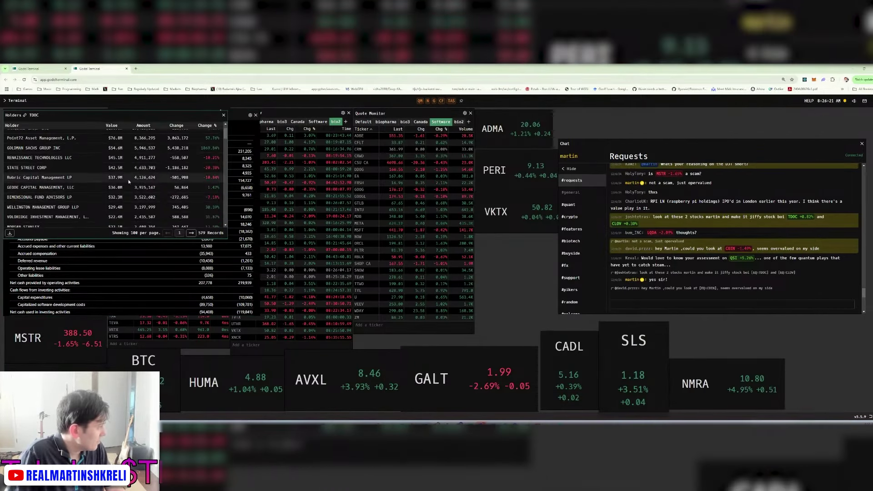
pyautogui.scroll(-2, 63, 170)
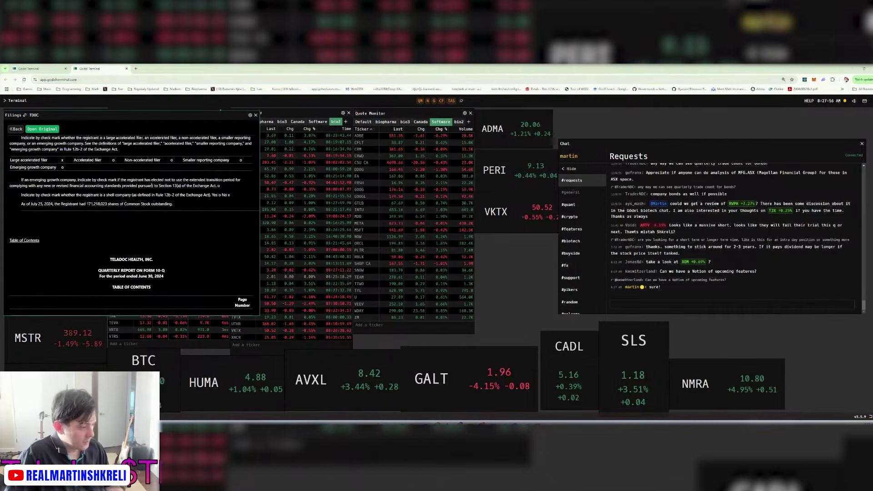
pyautogui.scroll(-2, 152, 186)
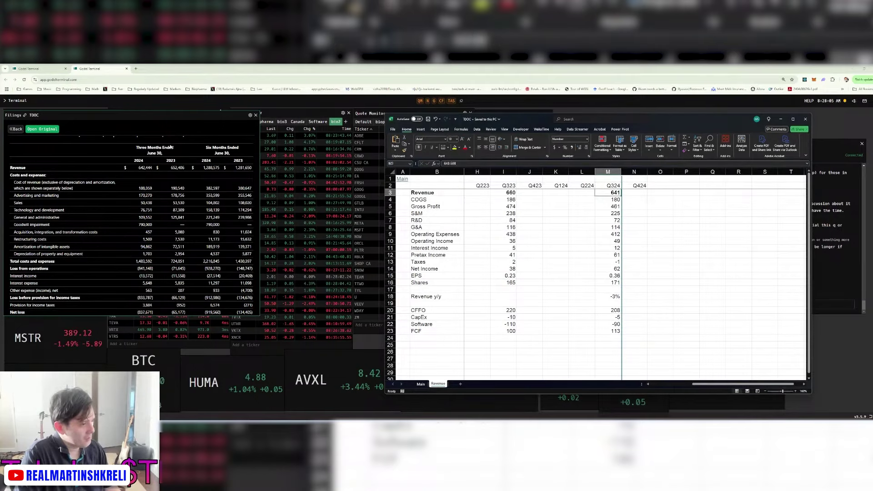
# Copy the Q324 column into Q224 and set Q224 interest income to 13.57.
pyautogui.hotkey('ctrl', 'c')
pyautogui.press('Left')
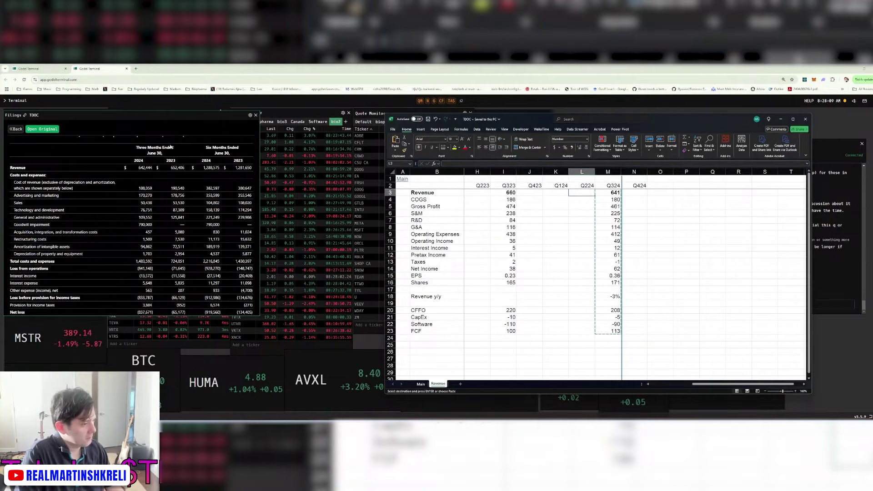
pyautogui.hotkey('ctrl', 'v')
pyautogui.press('Escape')
pyautogui.press('Down')
pyautogui.press('Down')
pyautogui.press('Down')
pyautogui.press('Down')
pyautogui.press('Down')
pyautogui.press('Down')
pyautogui.press('Down')
pyautogui.press('Down')
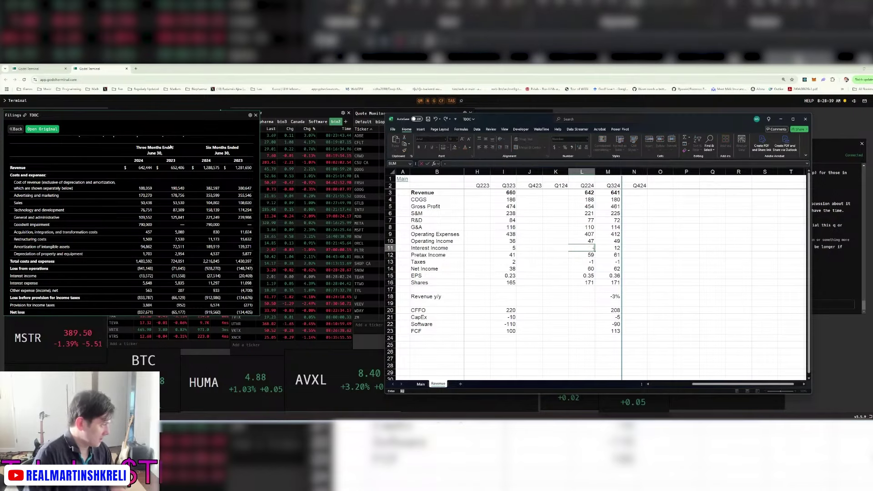
pyautogui.write('+13.57')
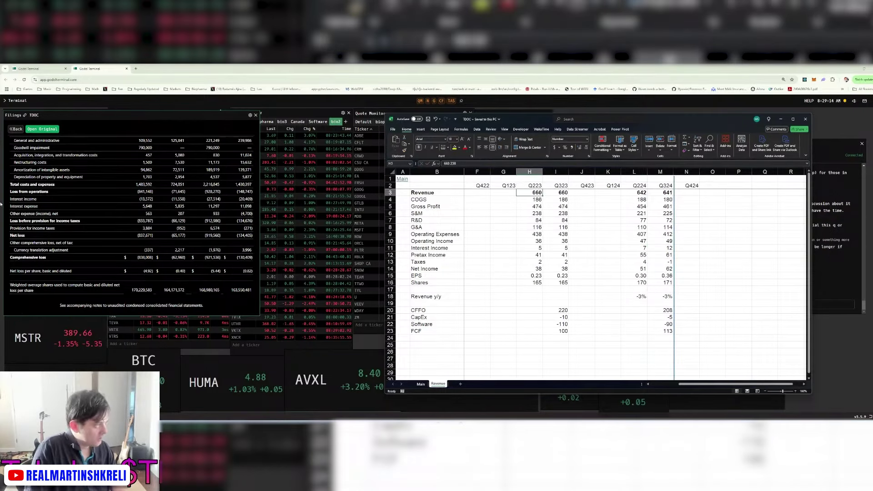
# Enter Q223 revenue 652, COGS 190,540, S&M 178.756+53.53, R&D 87 and G&A 126.
pyautogui.scroll(2, 140, 247)
pyautogui.write('652')
pyautogui.press('Return')
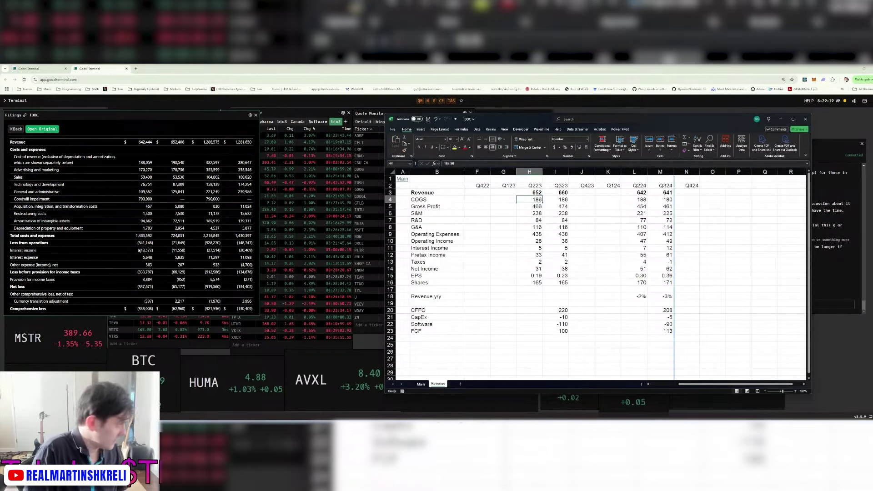
pyautogui.write('190,540')
pyautogui.press('Return')
pyautogui.press('Return')
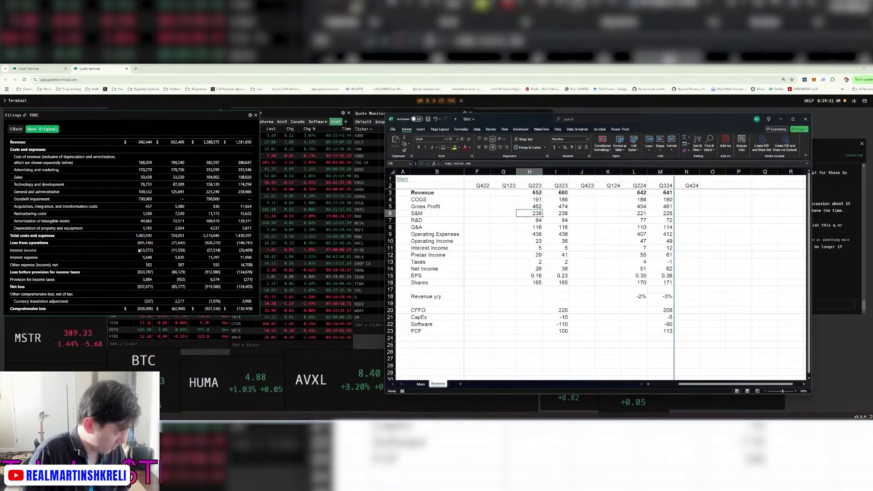
pyautogui.write('+1')
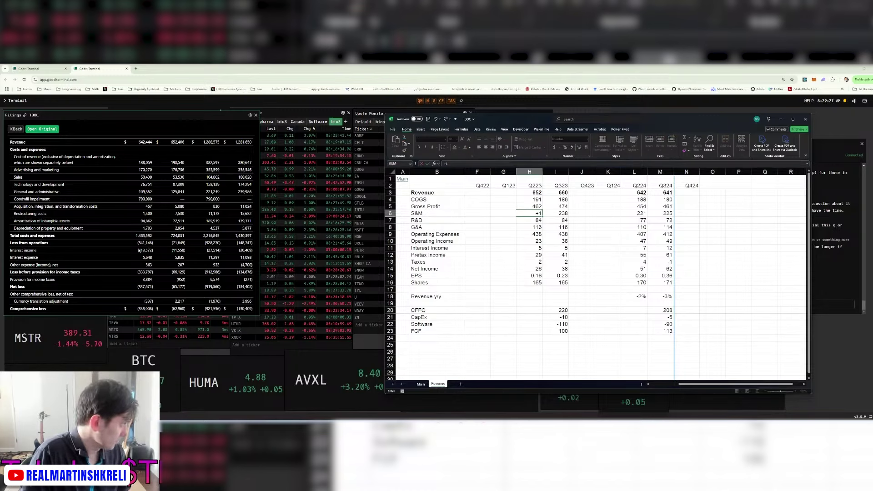
pyautogui.write('78.')
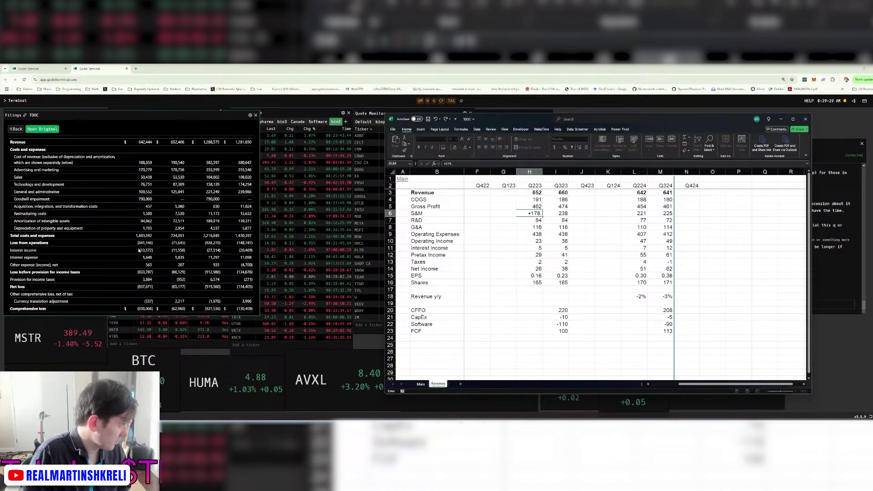
pyautogui.write('756+53.')
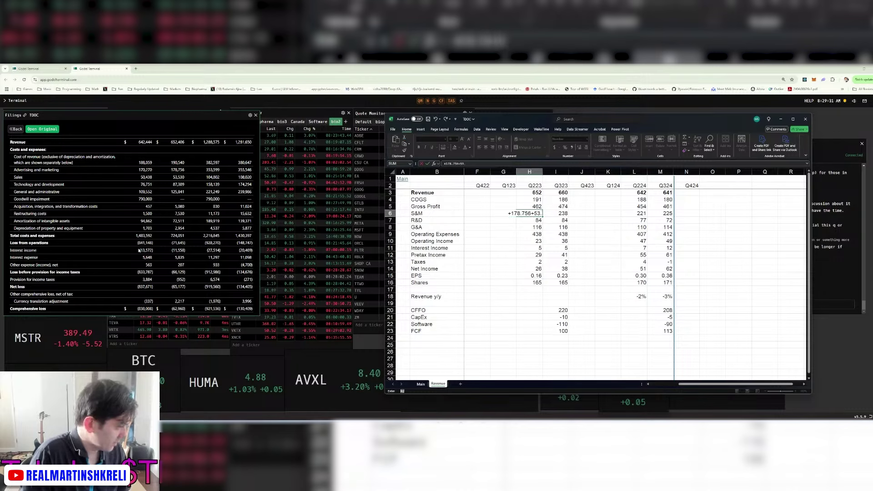
pyautogui.write('530')
pyautogui.press('Return')
pyautogui.write('87.3')
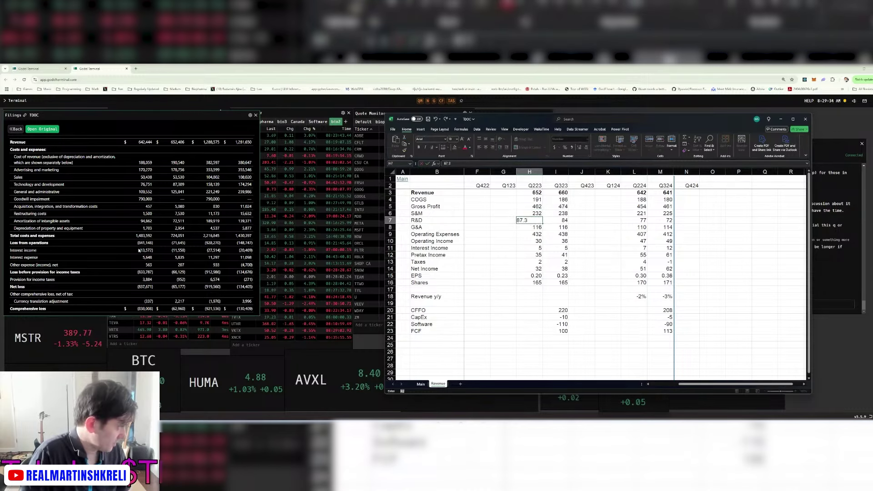
pyautogui.press('Return')
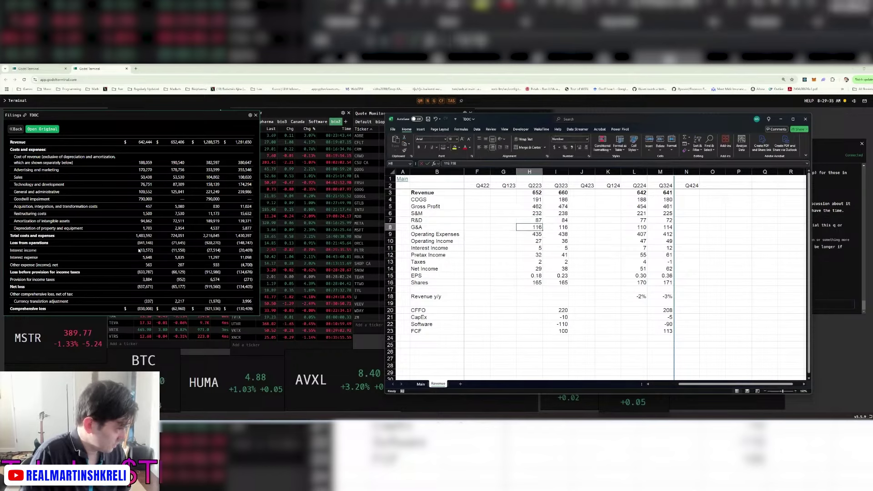
pyautogui.write('126')
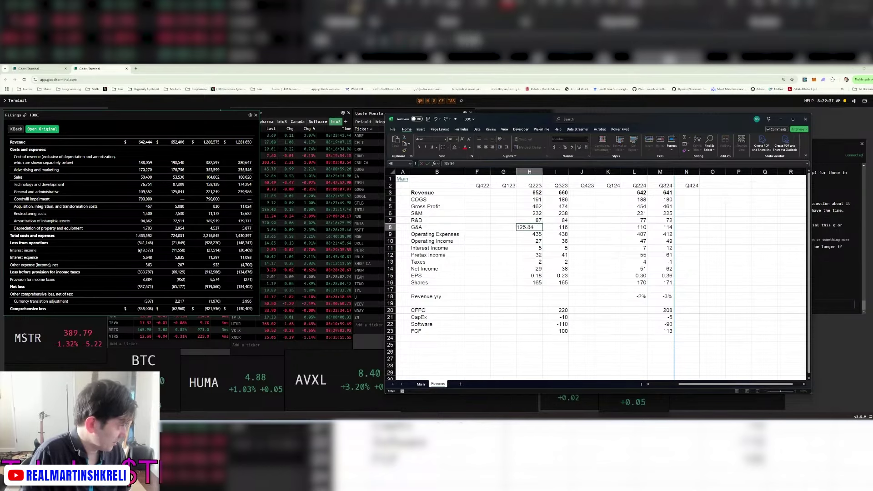
pyautogui.press('Return')
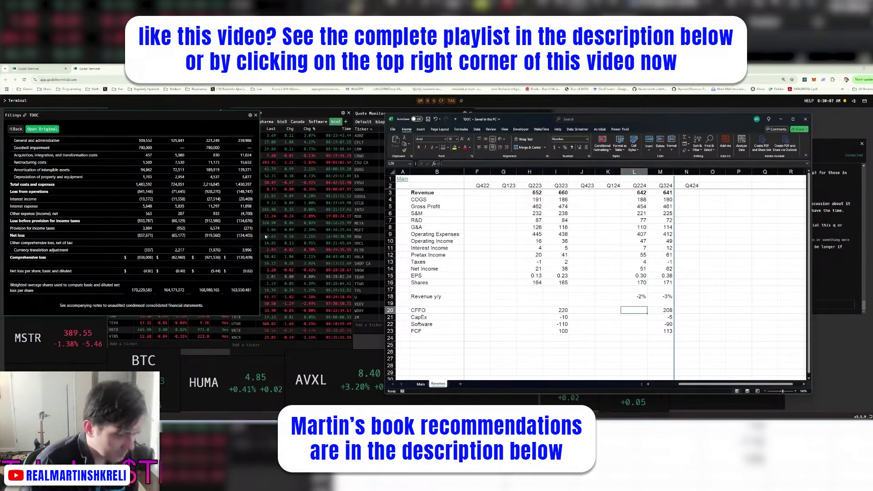
# Enter 98 as the Q224 operating cash flow.
pyautogui.scroll(-5, 178, 258)
pyautogui.scroll(-10, 178, 258)
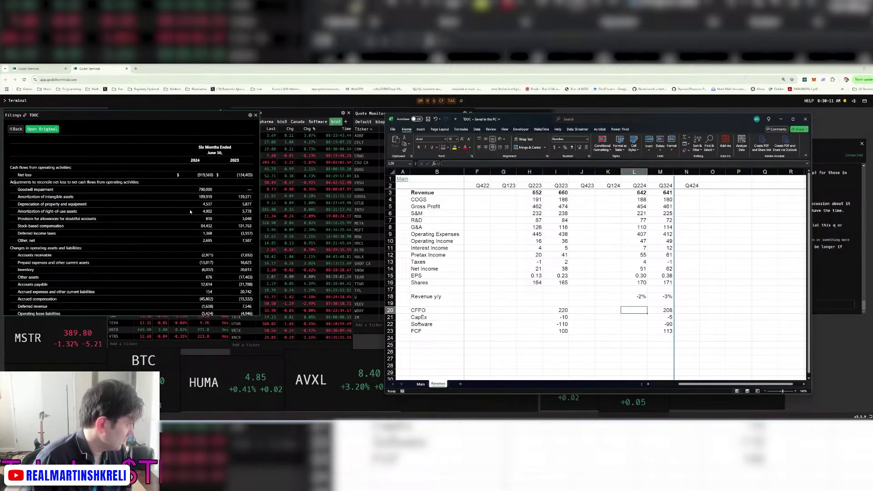
pyautogui.scroll(-1, 191, 211)
pyautogui.scroll(-1, 190, 210)
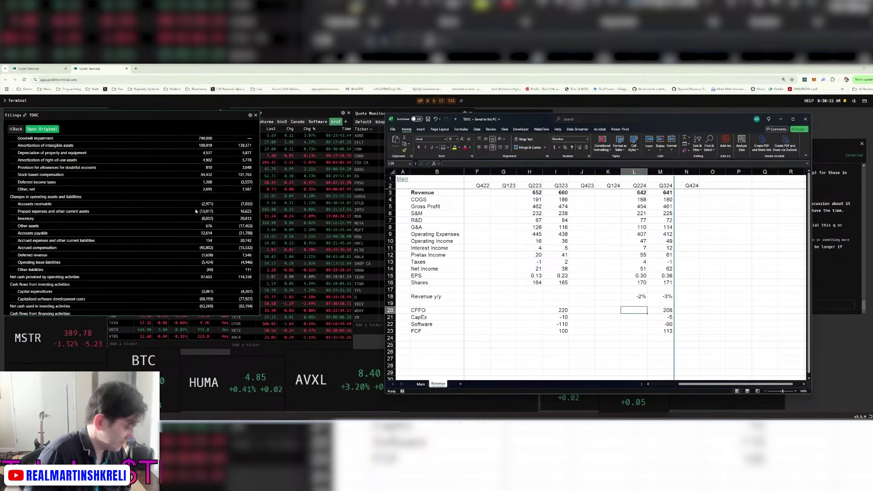
pyautogui.write('98')
pyautogui.press('Left')
pyautogui.press('Left')
pyautogui.press('Left')
pyautogui.press('Left')
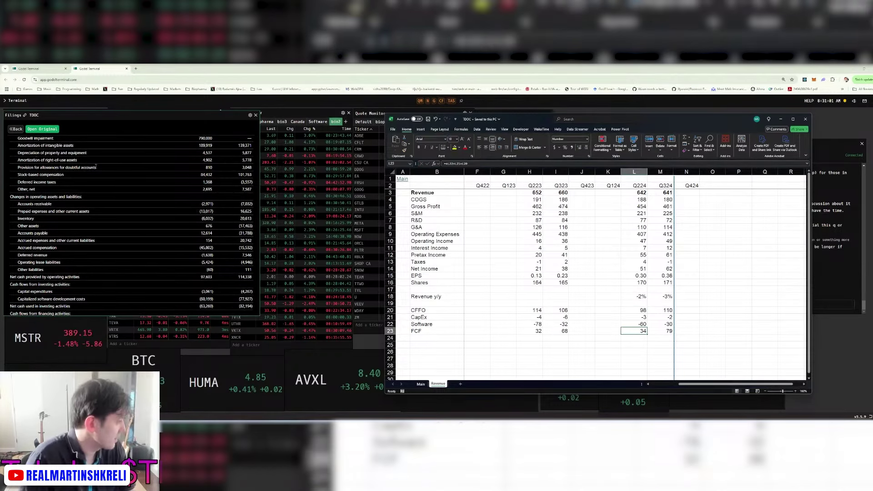
# Return to TDOC's filings list in the terminal, then paste the copied figures into the spreadsheet.
pyautogui.click(172, 196)
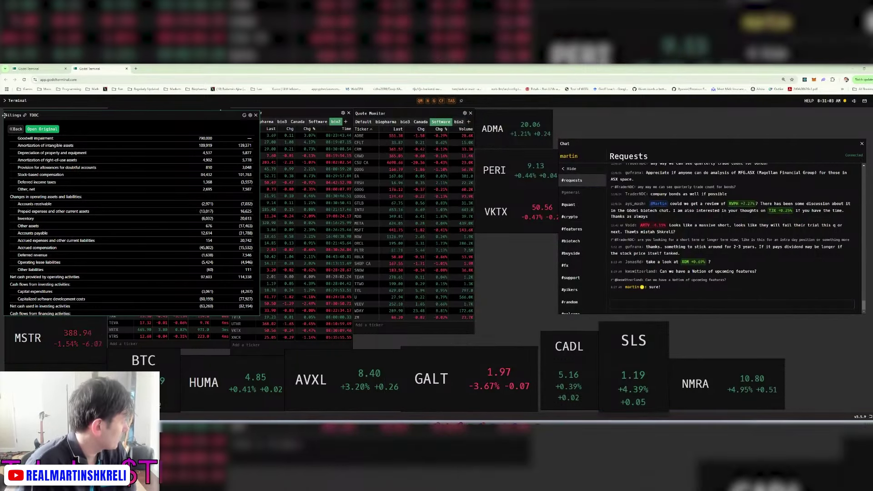
pyautogui.click(16, 129)
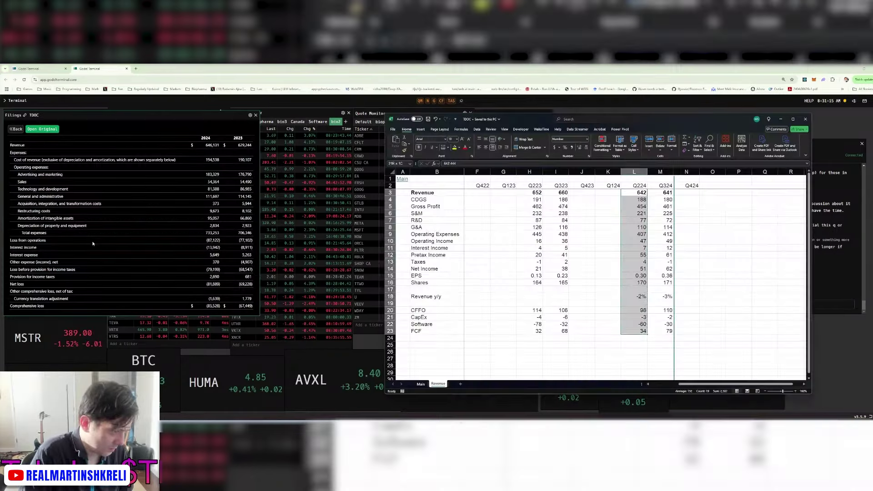
pyautogui.hotkey('ctrl', 'v')
pyautogui.press('Escape')
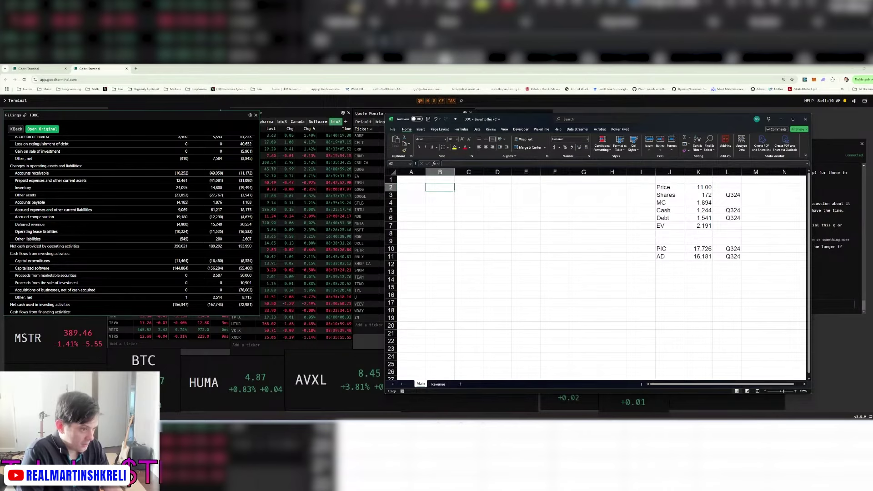
# On the Revenue sheet, copy the divider line to sit right after the 2023 annual column.
pyautogui.hotkey('ctrl', 'pagedown')
pyautogui.press('Right')
pyautogui.press('Right')
pyautogui.press('Right')
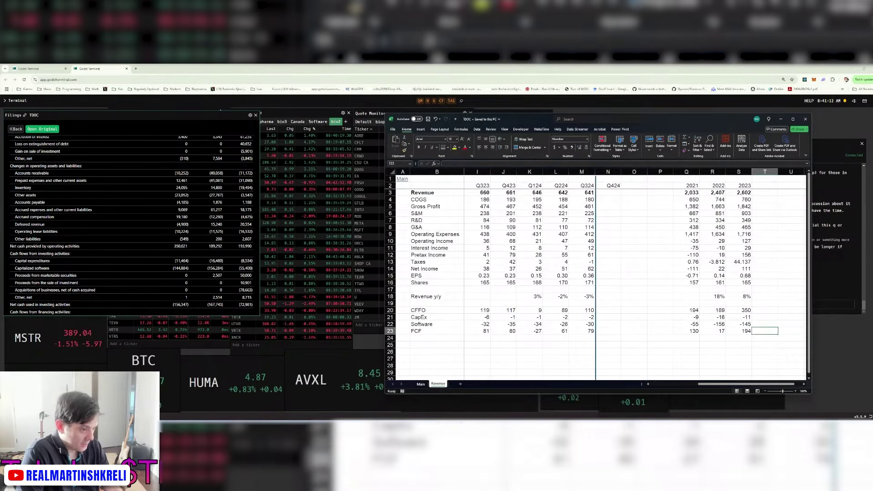
pyautogui.hotkey('ctrl', 'Up')
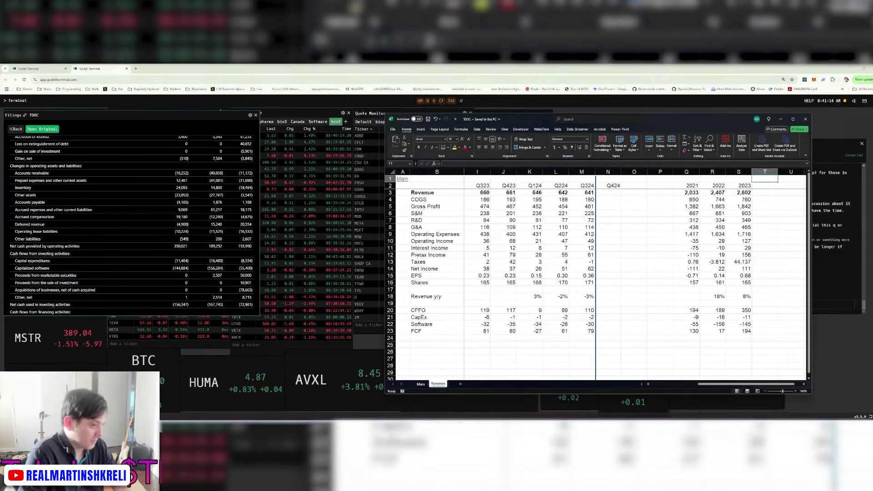
pyautogui.click(596, 226)
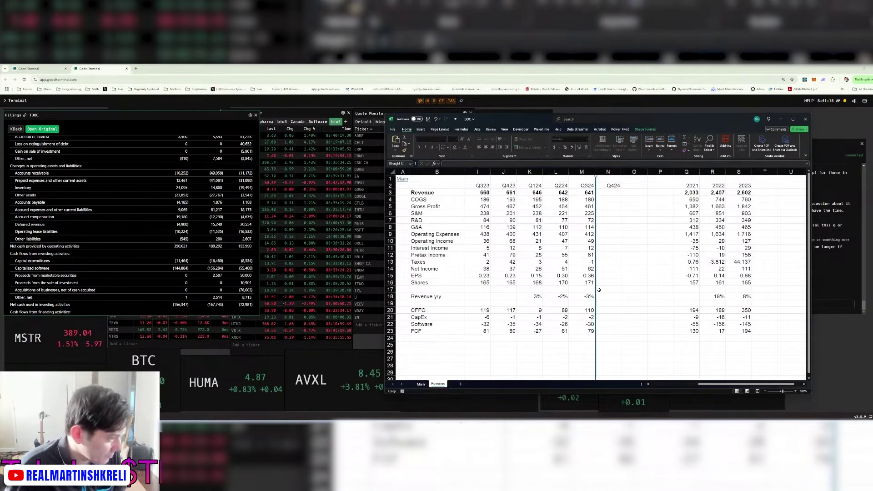
pyautogui.moveTo(596, 291); pyautogui.dragTo(753, 288)
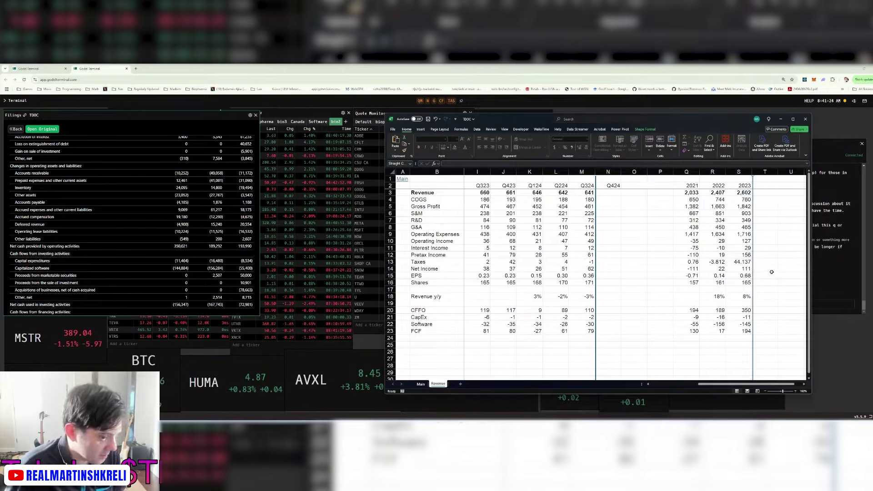
pyautogui.press('Escape')
# Save, then enter 2024 and a formula-driven 2025 as the first forecast year headers.
pyautogui.hotkey('ctrl', 's')
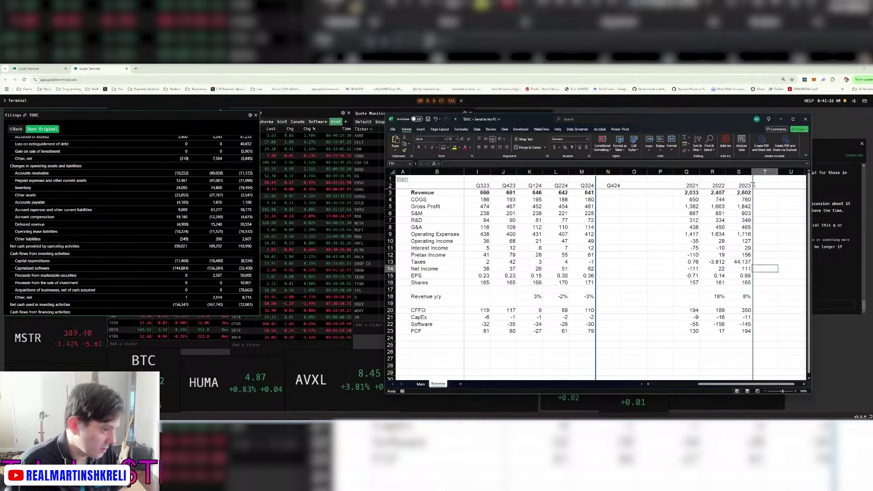
pyautogui.write('2024')
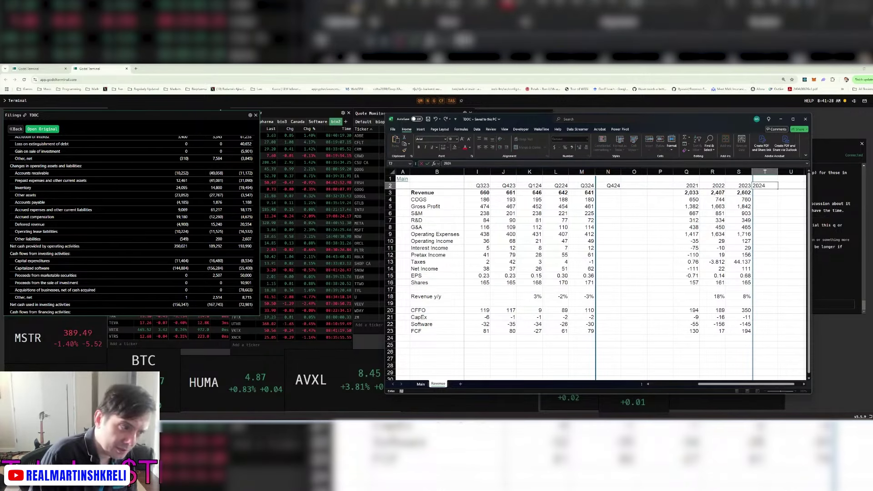
pyautogui.press('Tab')
pyautogui.write('2025')
pyautogui.press('Tab')
pyautogui.click(775, 186)
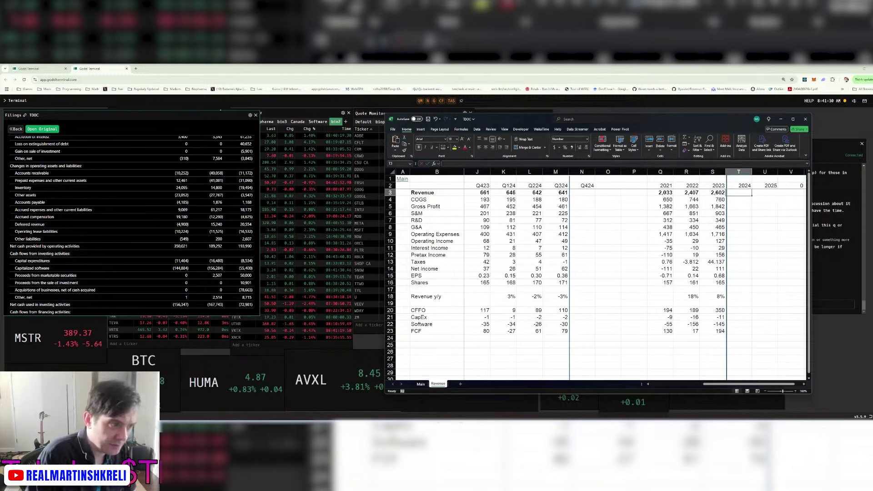
pyautogui.write('+')
pyautogui.press('Left')
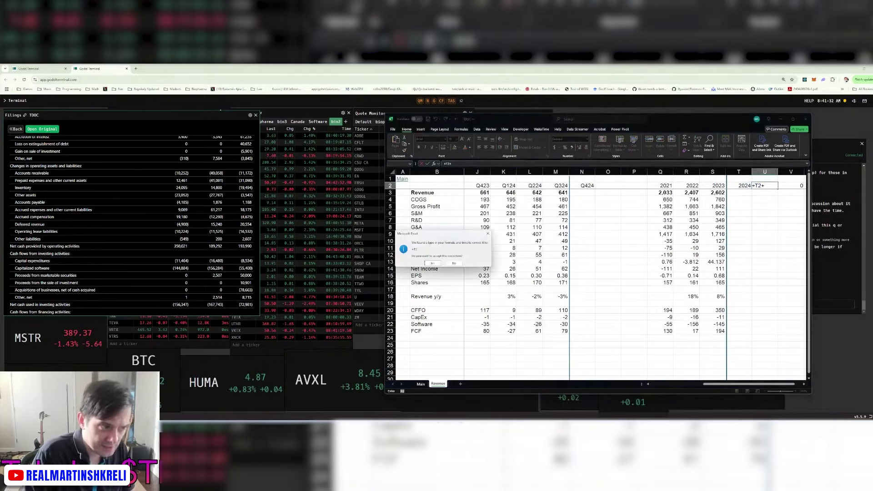
pyautogui.press('Tab')
pyautogui.press('Left')
# Extend the year headers through 2035 with =T2+1, then return to the quarterly columns.
pyautogui.write('=T2+1')
pyautogui.press('Tab')
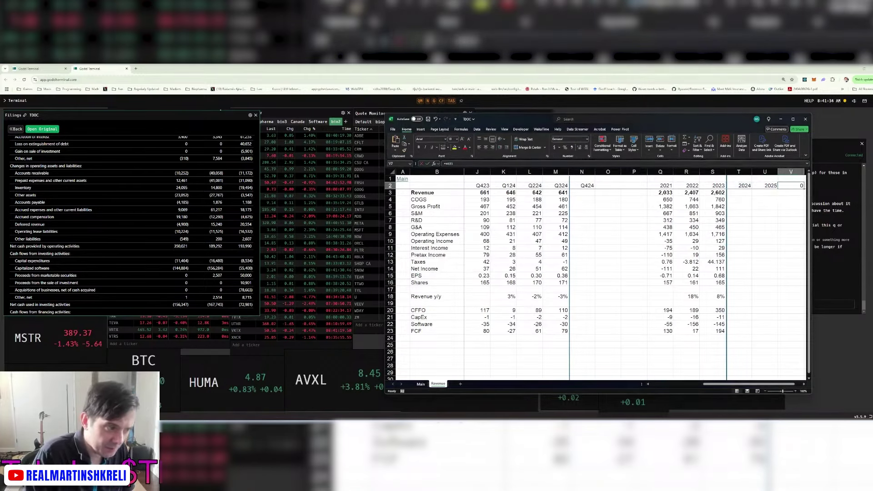
pyautogui.press('Right')
pyautogui.press('Right')
pyautogui.press('Right')
pyautogui.press('Right')
pyautogui.press('Right')
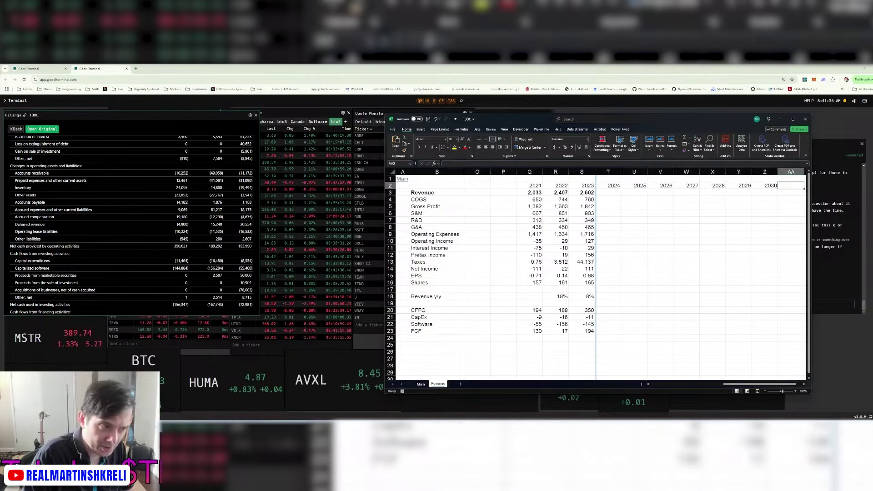
pyautogui.press('Right')
pyautogui.press('Right')
pyautogui.press('Right')
pyautogui.press('Right')
pyautogui.press('Right')
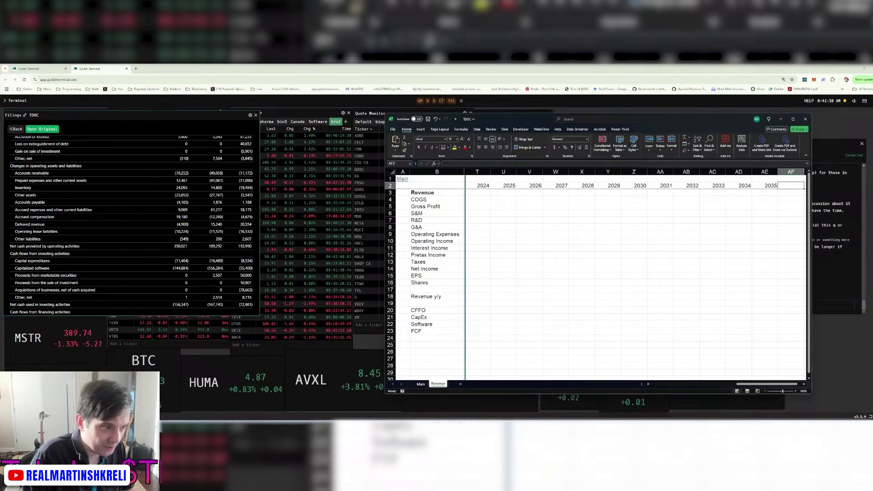
pyautogui.hotkey('ctrl', 'Left')
pyautogui.hotkey('ctrl', 'Left')
pyautogui.hotkey('ctrl', 'Left')
pyautogui.hotkey('ctrl', 'Left')
pyautogui.hotkey('ctrl', 'Left')
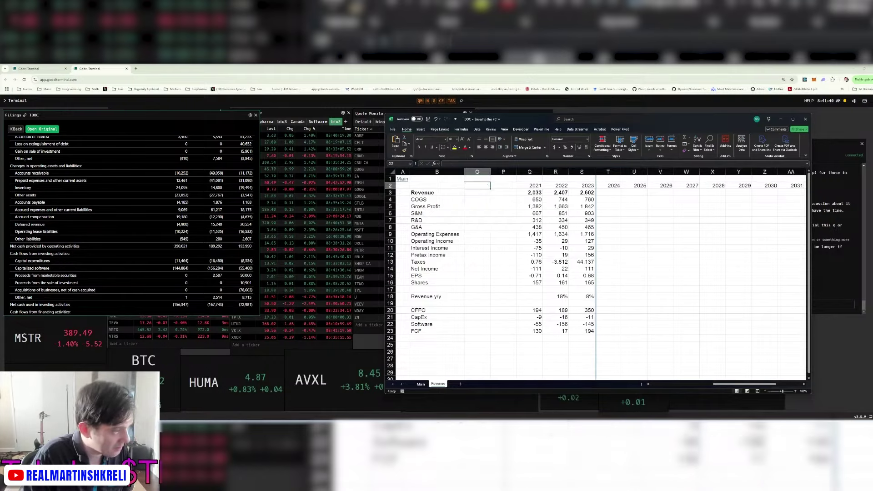
pyautogui.press('Left')
pyautogui.press('Left')
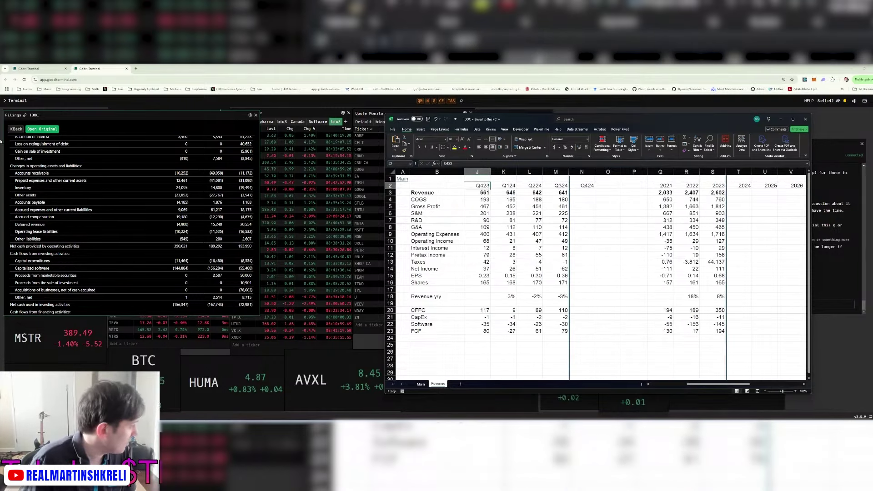
pyautogui.click(131, 131)
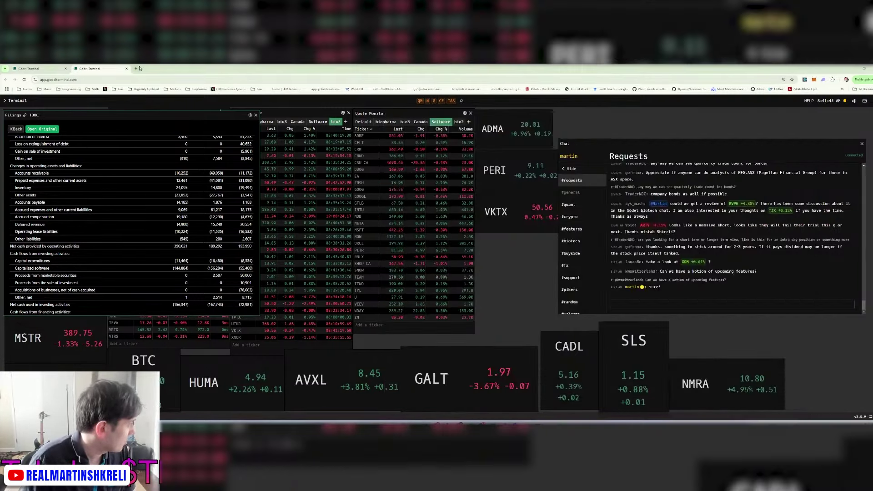
# Open the TDOC news feed with the TDOC EQ N command.
pyautogui.press('Escape')
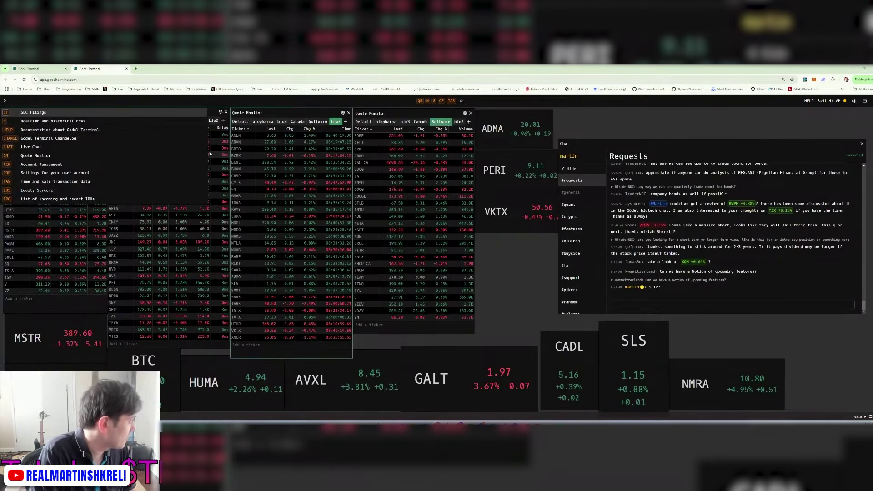
pyautogui.write('TDOC EQ N')
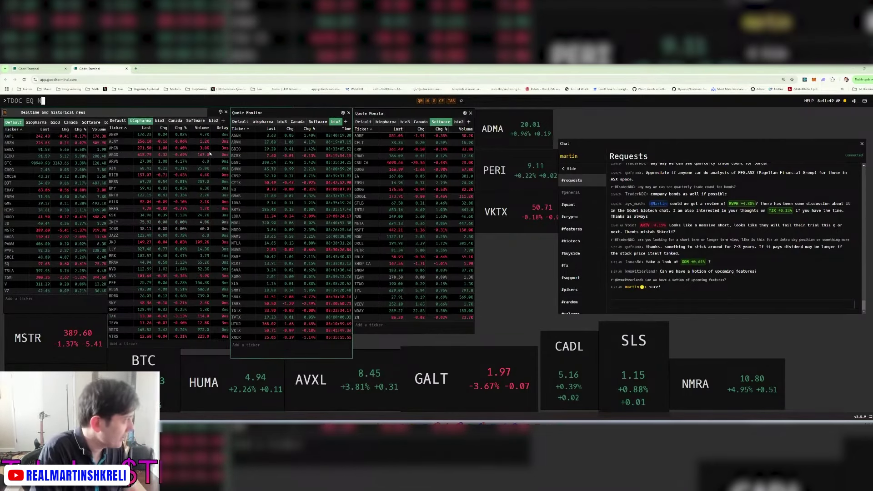
pyautogui.press('Return')
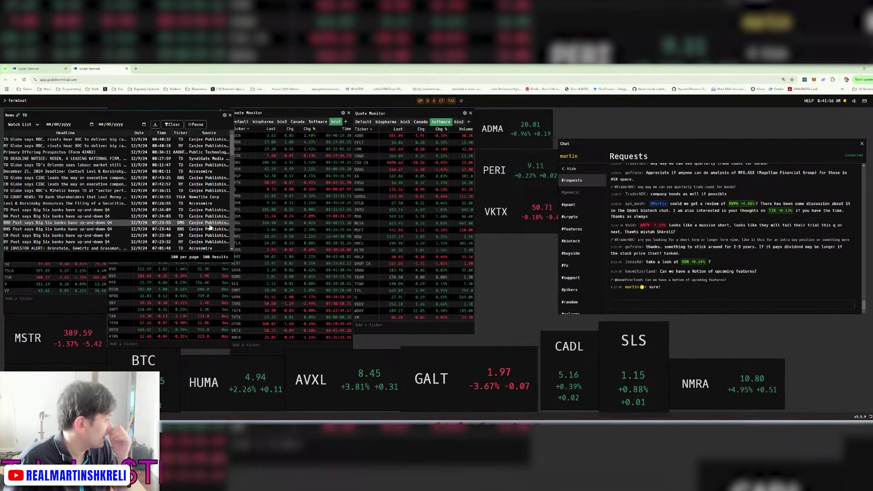
pyautogui.press('Escape')
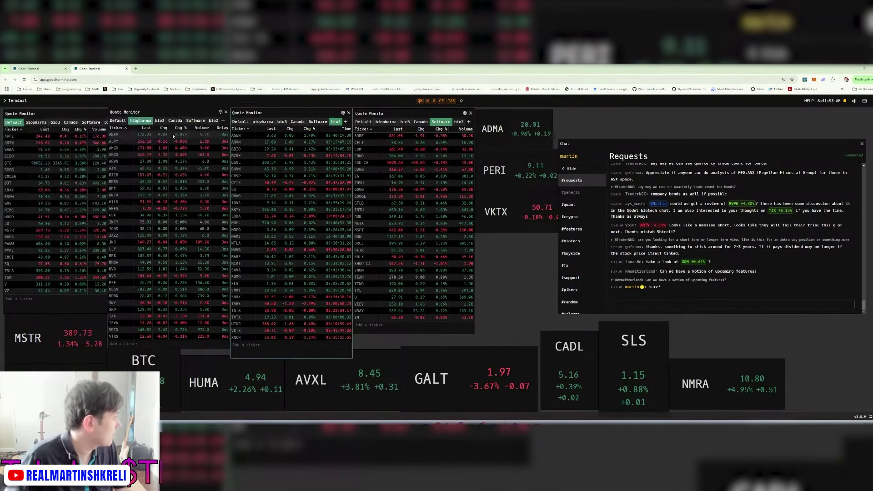
pyautogui.write('TDOC EQ N')
pyautogui.press('Return')
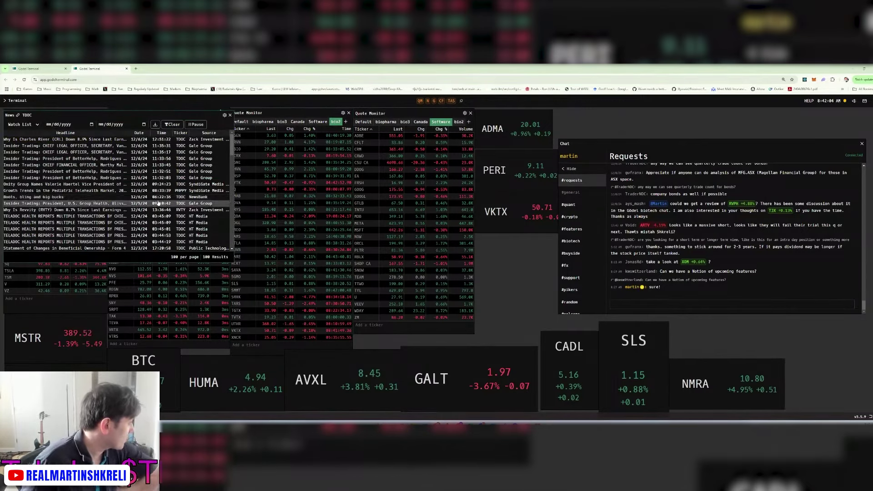
# Open Teladoc's third quarter 2024 results press release from the news headlines.
pyautogui.scroll(-5, 149, 196)
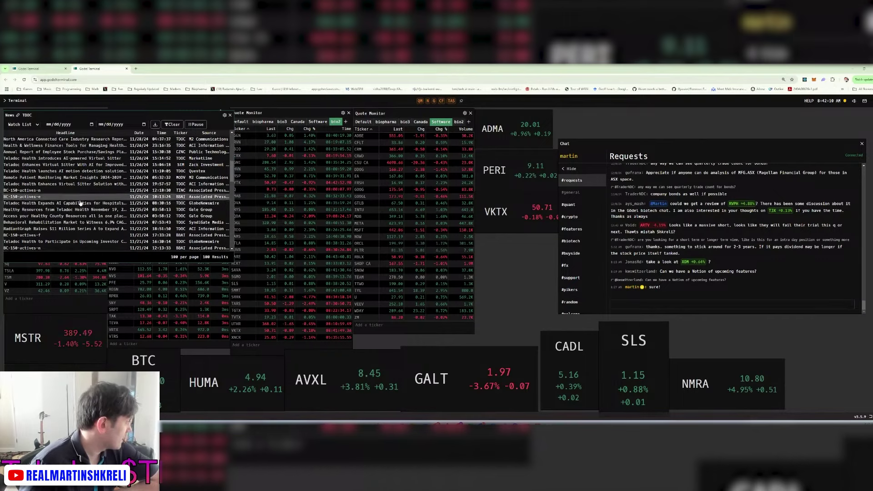
pyautogui.scroll(-3, 82, 200)
pyautogui.scroll(-3, 86, 194)
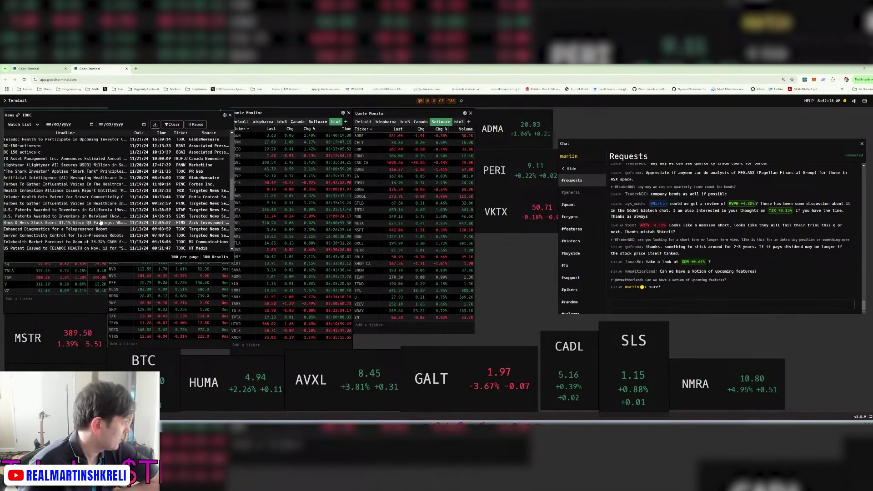
pyautogui.scroll(-3, 100, 222)
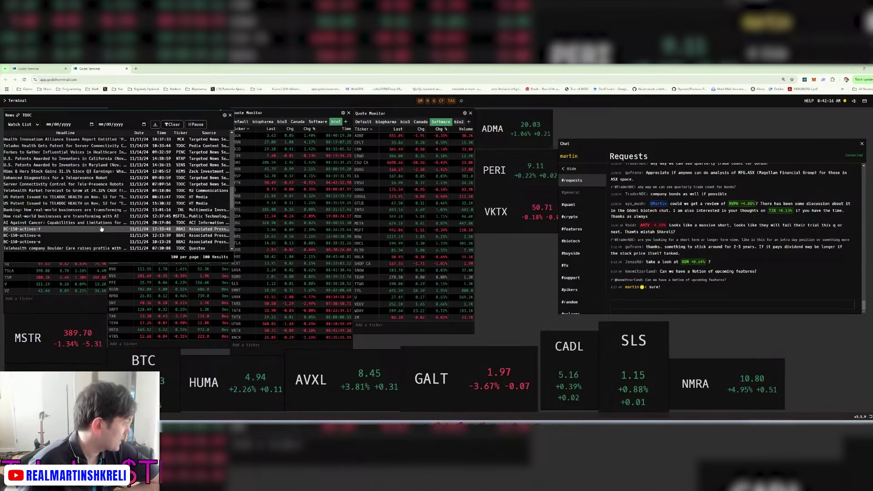
pyautogui.scroll(-3, 101, 228)
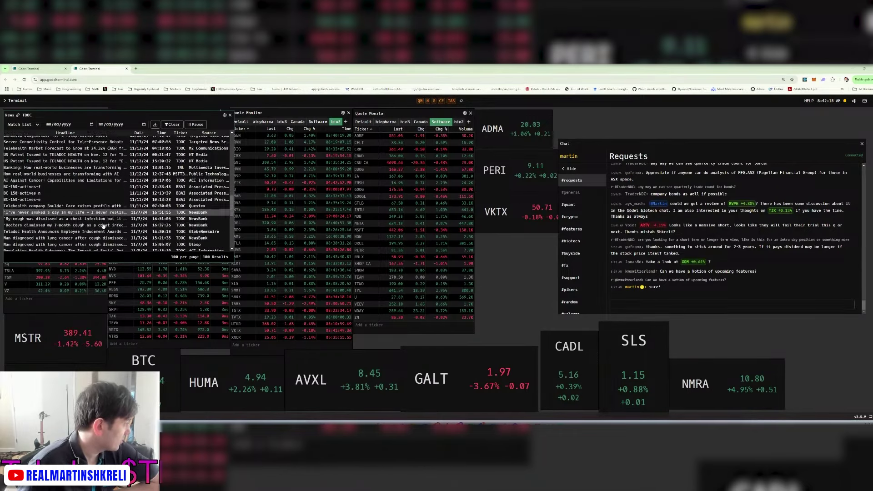
pyautogui.scroll(-2, 103, 226)
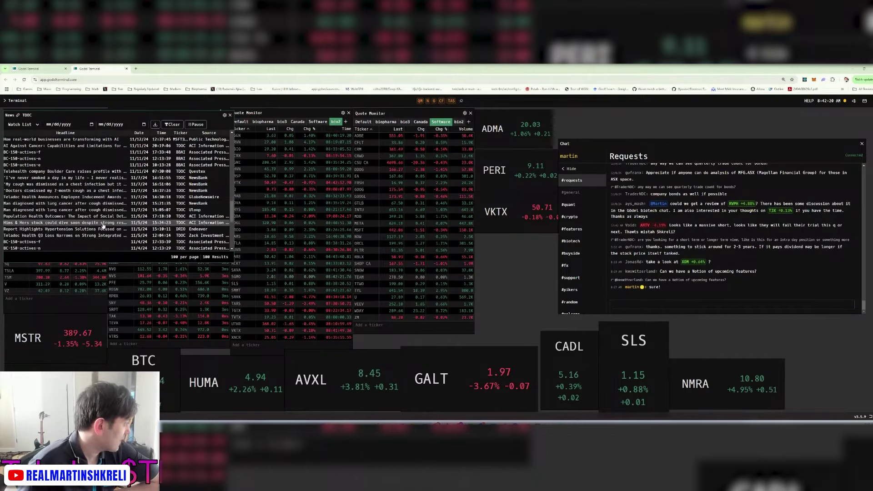
pyautogui.scroll(-5, 103, 226)
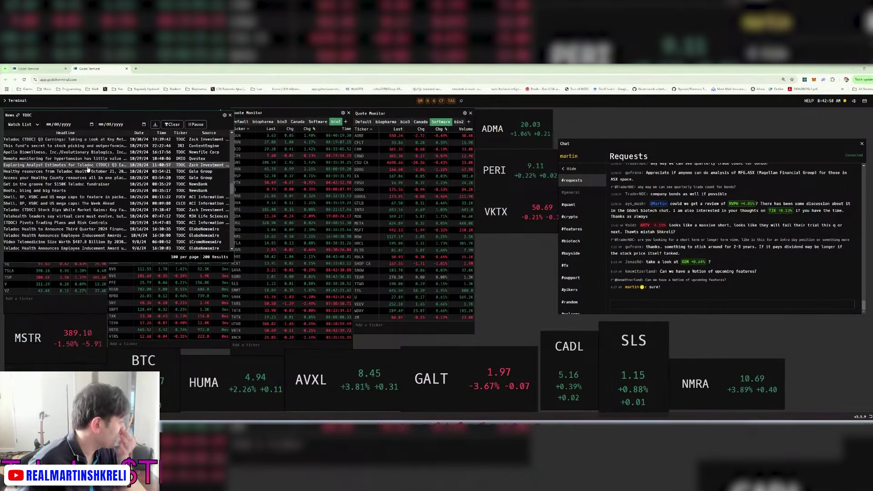
pyautogui.click(89, 167)
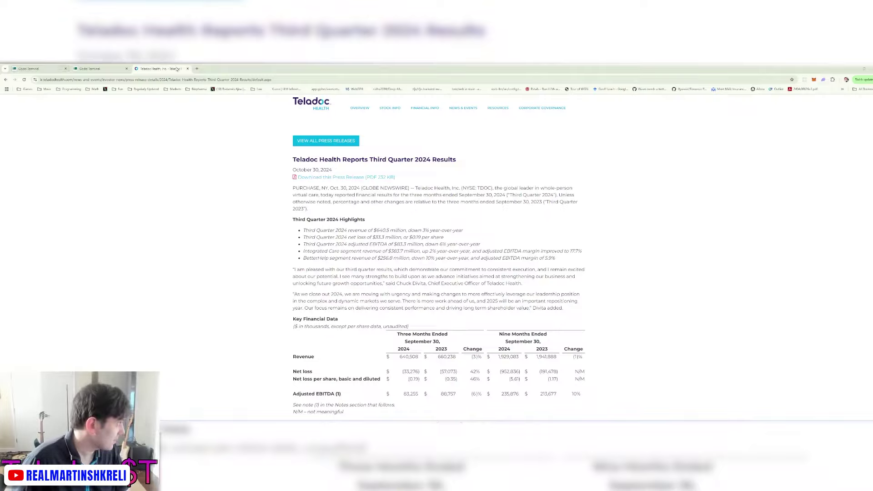
# Scroll through the earnings press release in the terminal window.
pyautogui.hotkey('ctrl', 'w')
pyautogui.hotkey('alt', 'Tab')
pyautogui.scroll(-15, 315, 279)
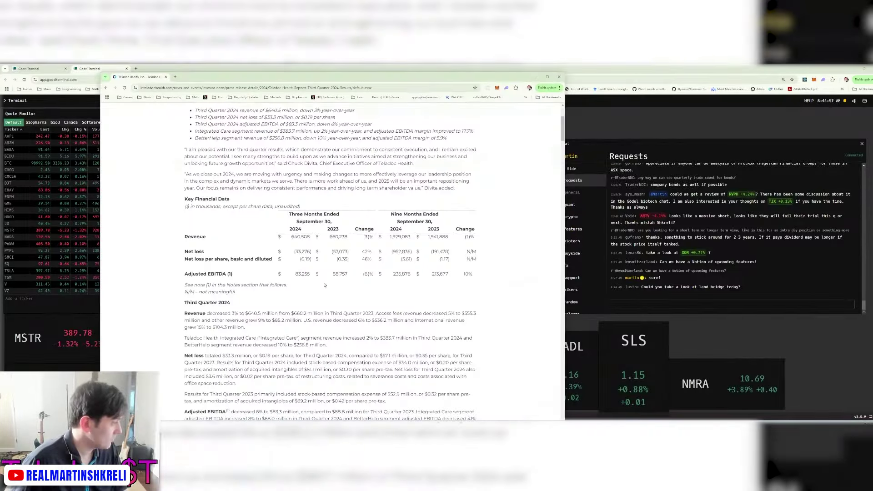
pyautogui.scroll(-6, 315, 280)
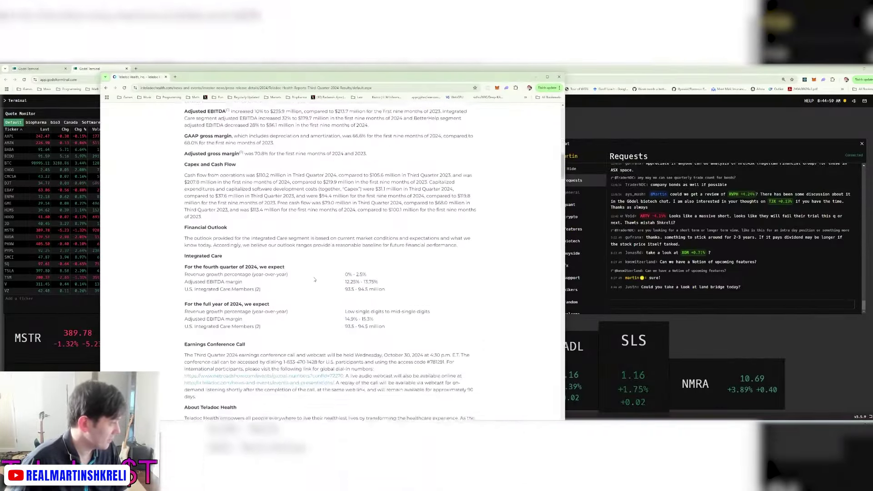
# Enter =SUM(N6:N8) as Q424 operating expenses, then start an SLS EQ N lookup in the terminal.
pyautogui.hotkey('alt', 'Tab')
pyautogui.write('=sum(n6:n8)')
pyautogui.press('Up')
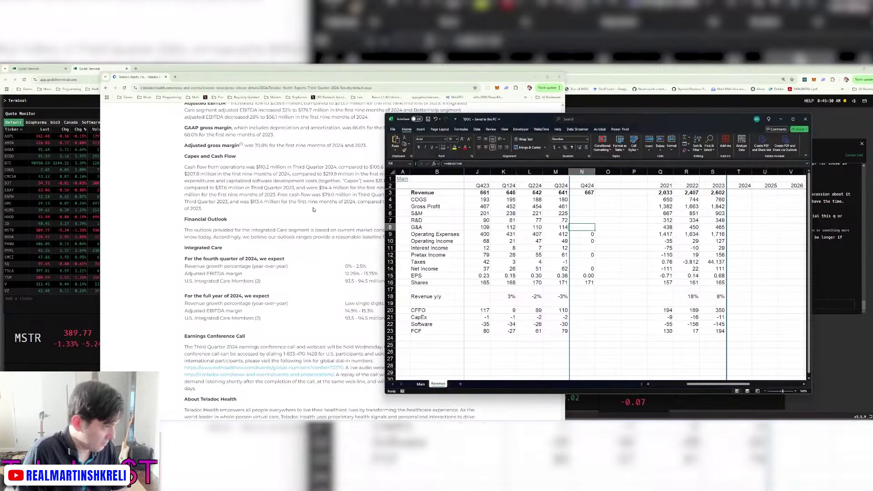
pyautogui.hotkey('ctrl', 's')
pyautogui.press('Down')
pyautogui.press('Down')
pyautogui.press('Down')
pyautogui.press('Down')
pyautogui.press('Down')
pyautogui.press('Down')
pyautogui.press('Down')
pyautogui.press('Down')
pyautogui.press('Down')
pyautogui.press('Down')
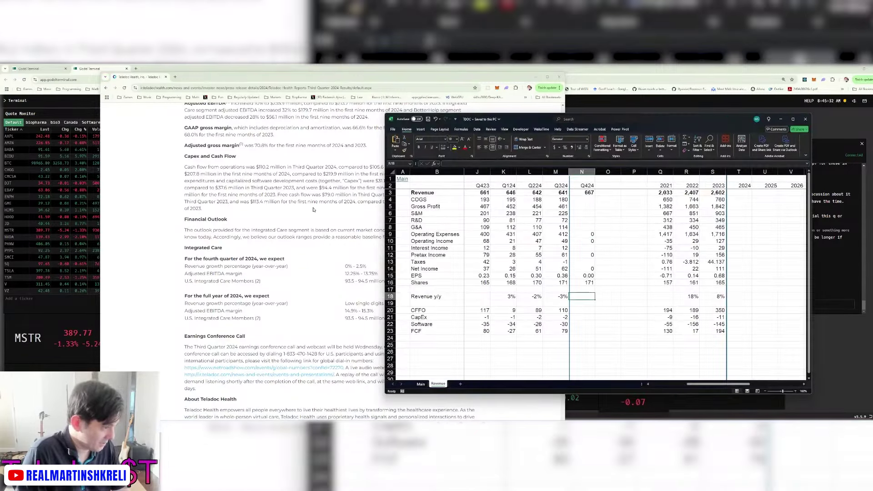
pyautogui.click(587, 69)
pyautogui.write('SLS EQ')
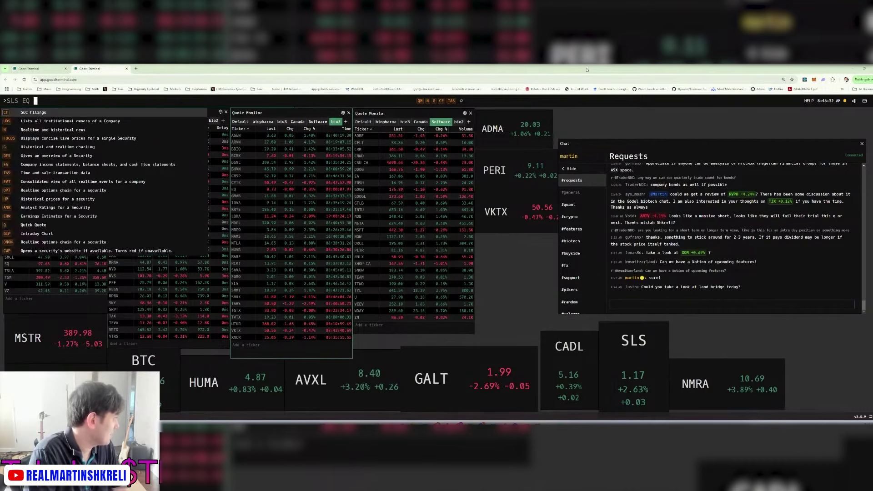
pyautogui.write(' N')
# Run SLS EQ N, open the top SELLAS SLS009 survival headline in an enlarged panel, and read it.
pyautogui.press('Return')
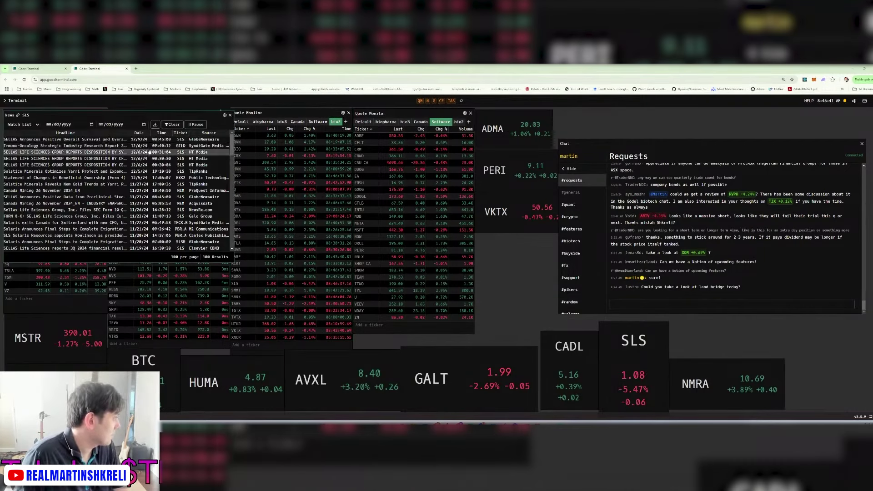
pyautogui.click(154, 139)
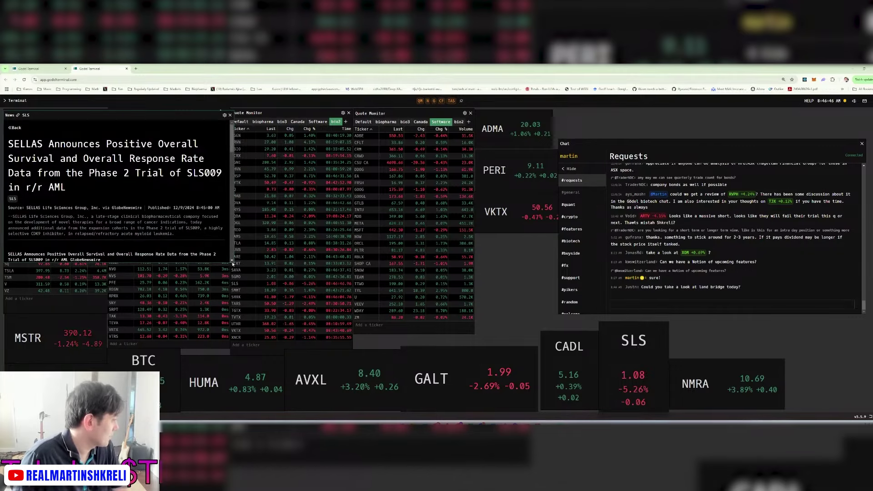
pyautogui.moveTo(232, 264); pyautogui.dragTo(426, 339)
pyautogui.scroll(-1, 426, 336)
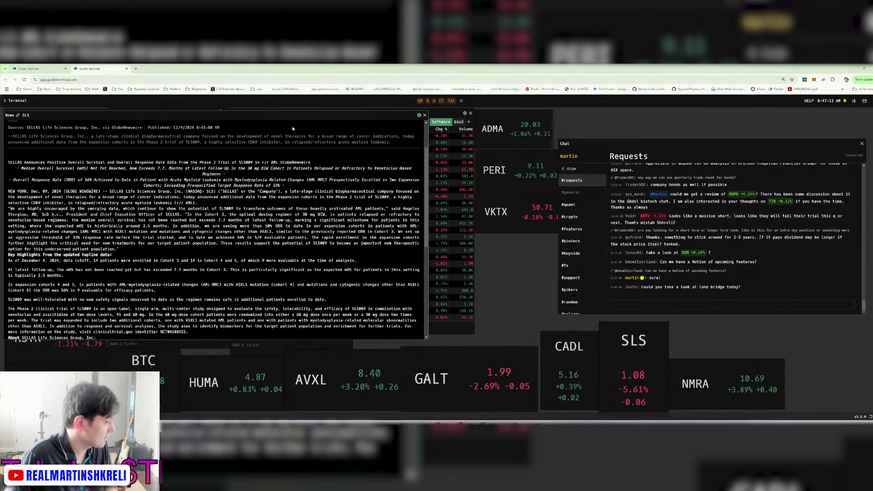
pyautogui.scroll(-3, 241, 193)
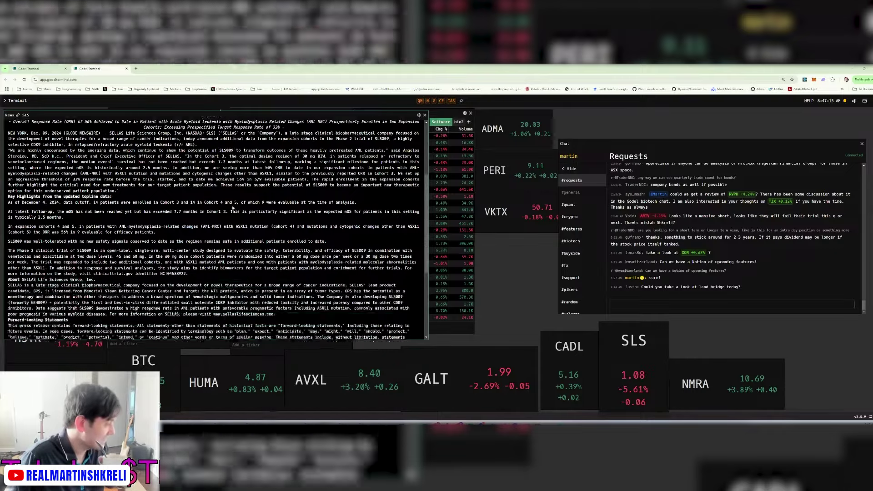
pyautogui.scroll(5, 216, 207)
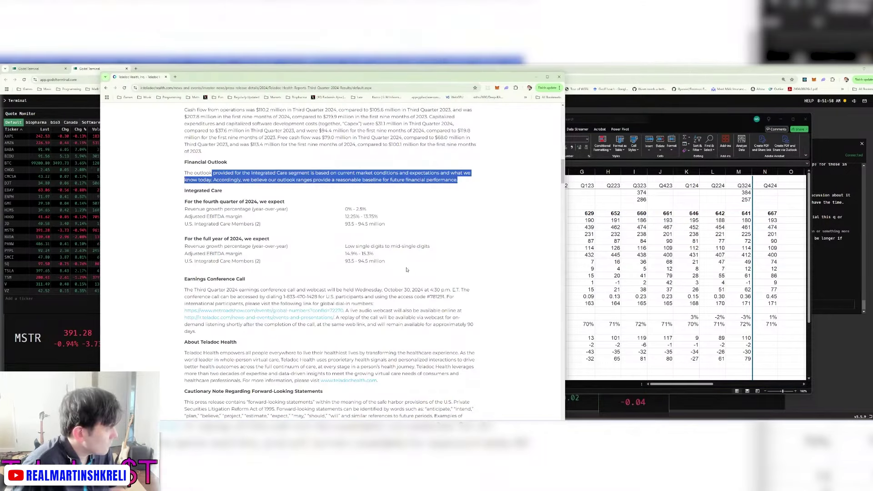
# Scroll the Teladoc release to its segment results table, select it, then return to the TDOC workbook.
pyautogui.scroll(1, 406, 273)
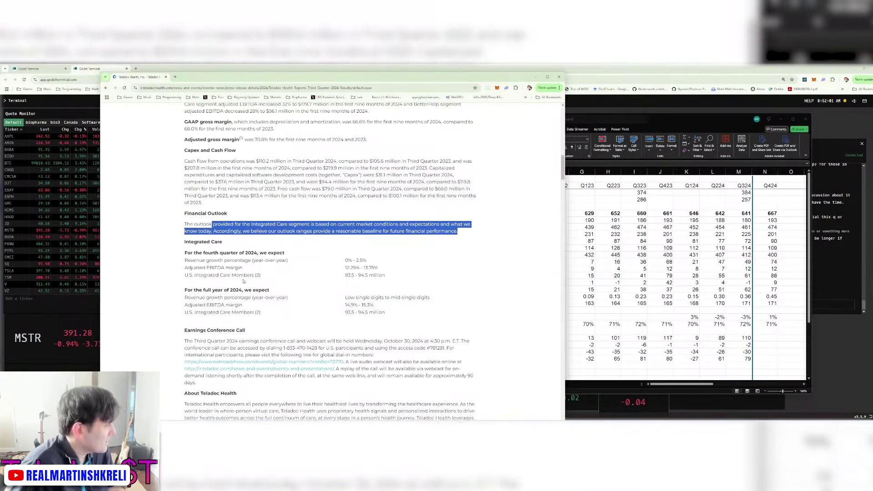
pyautogui.scroll(-10, 243, 281)
pyautogui.scroll(-15, 261, 284)
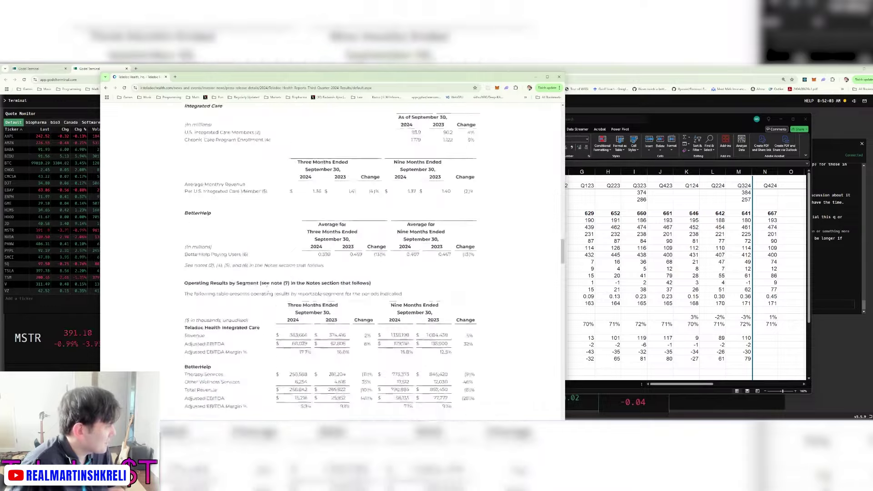
pyautogui.scroll(-1, 267, 287)
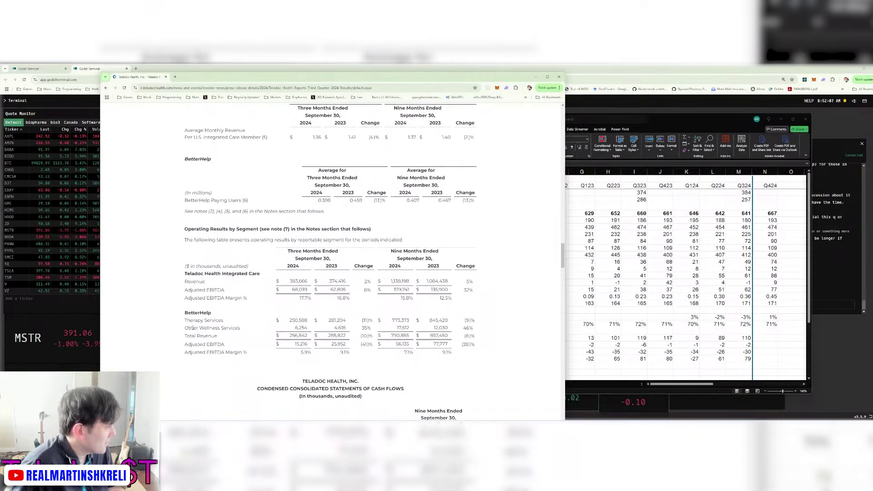
pyautogui.moveTo(185, 251); pyautogui.dragTo(425, 331)
pyautogui.click(332, 346)
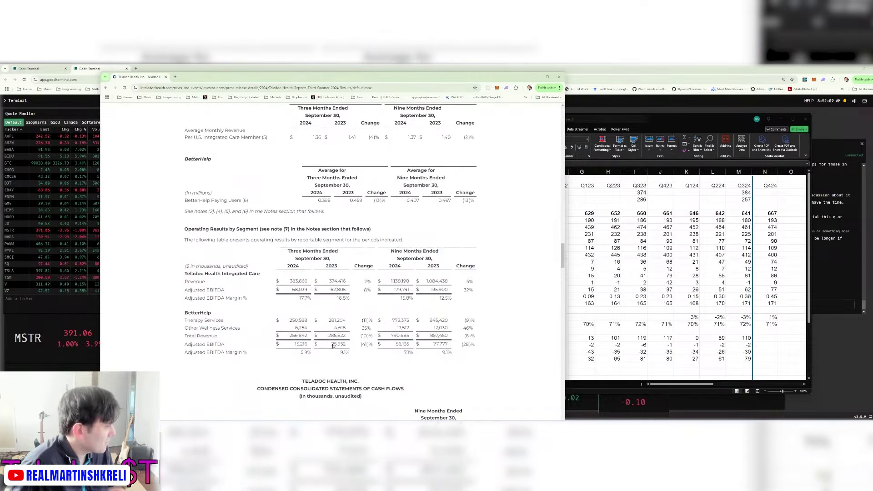
pyautogui.hotkey('alt', 'Tab')
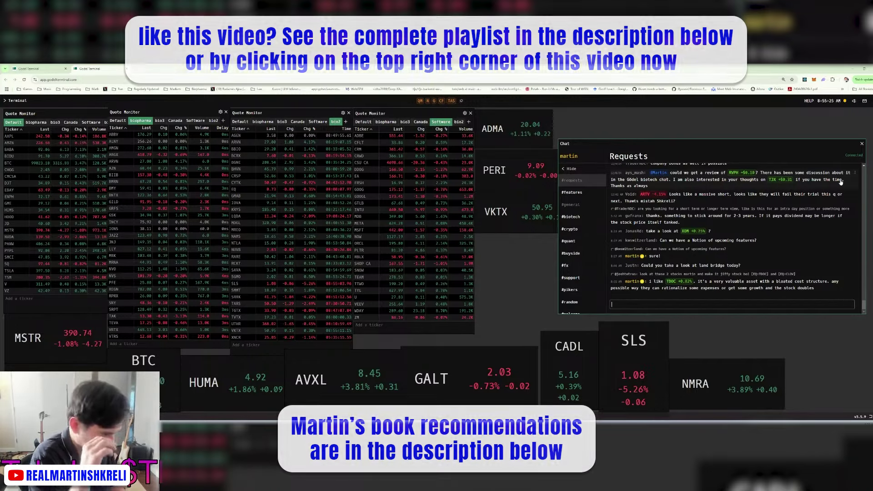
# Return from Godel Terminal to the TDOC workbook's 2021–2033 annual projections.
pyautogui.hotkey('alt', 'Tab')
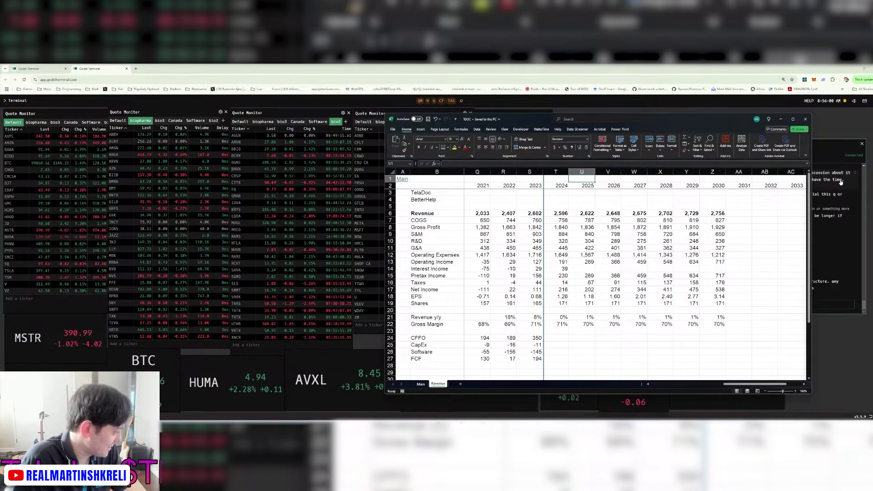
# Enter 12/9/24 as Teladoc's last-update date in the HCIT company list and save it.
pyautogui.hotkey('ctrl', 'pageup')
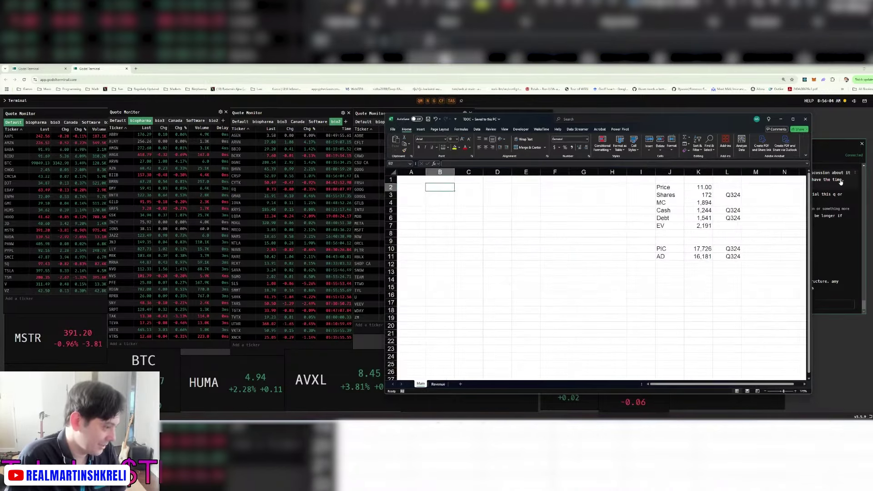
pyautogui.click(841, 181)
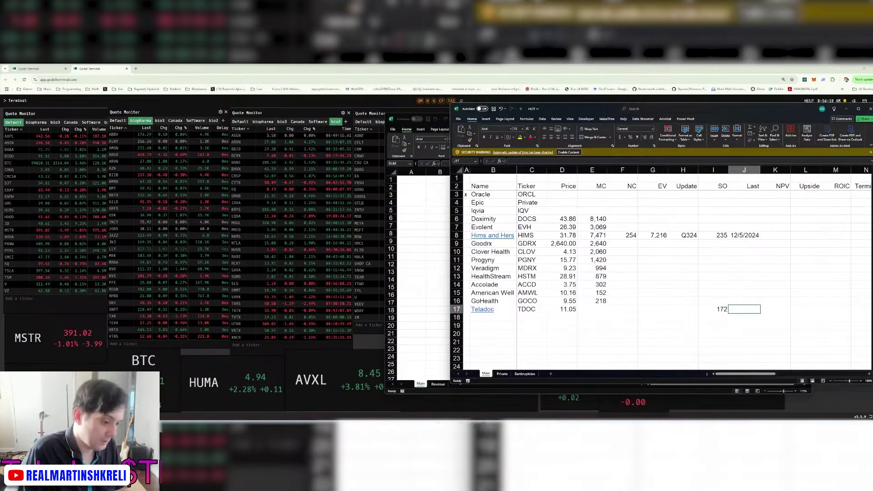
pyautogui.write('12/9/24')
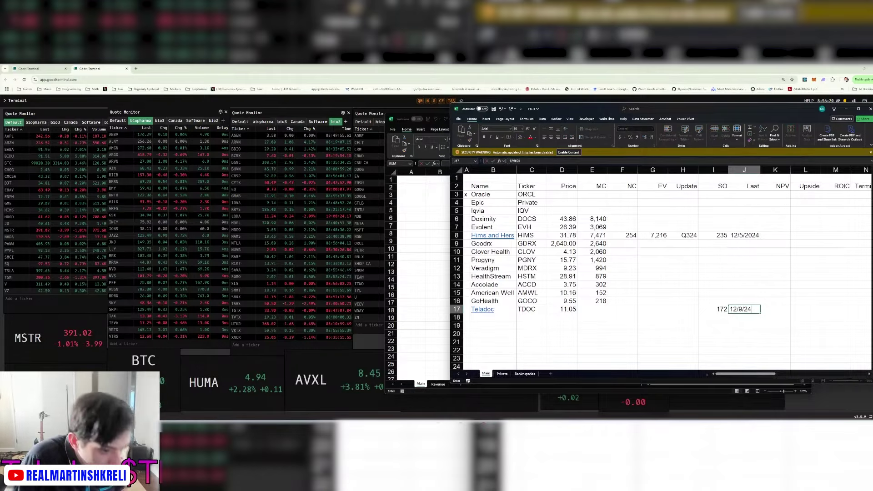
pyautogui.press('Tab')
pyautogui.hotkey('ctrl', 's')
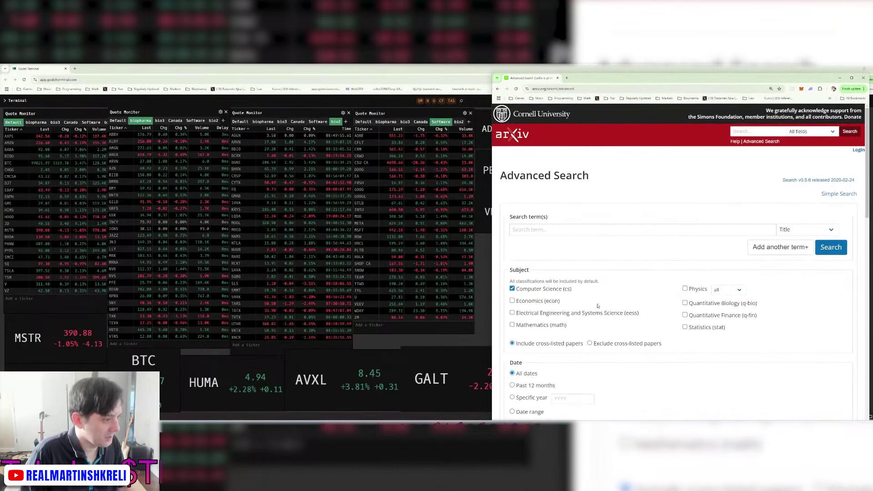
# Run the arXiv Advanced Search for Computer Science papers, returning 657,449 results.
pyautogui.scroll(-3, 598, 305)
pyautogui.scroll(-3, 632, 255)
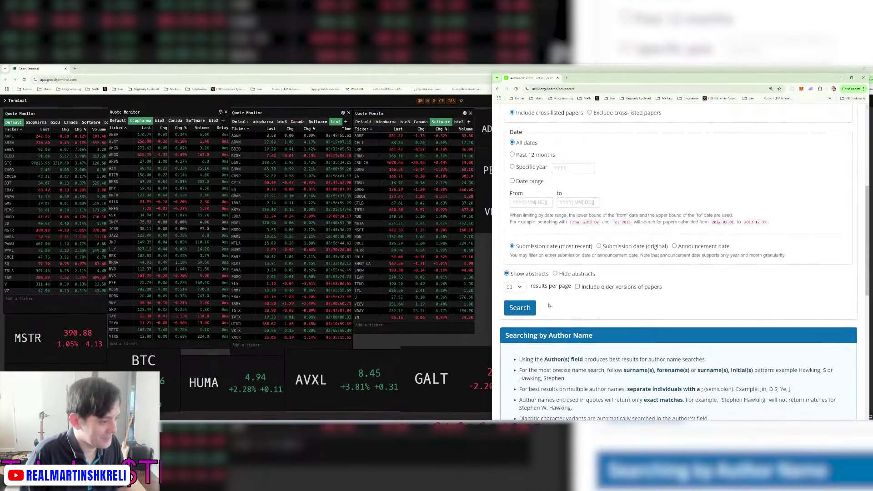
pyautogui.click(530, 308)
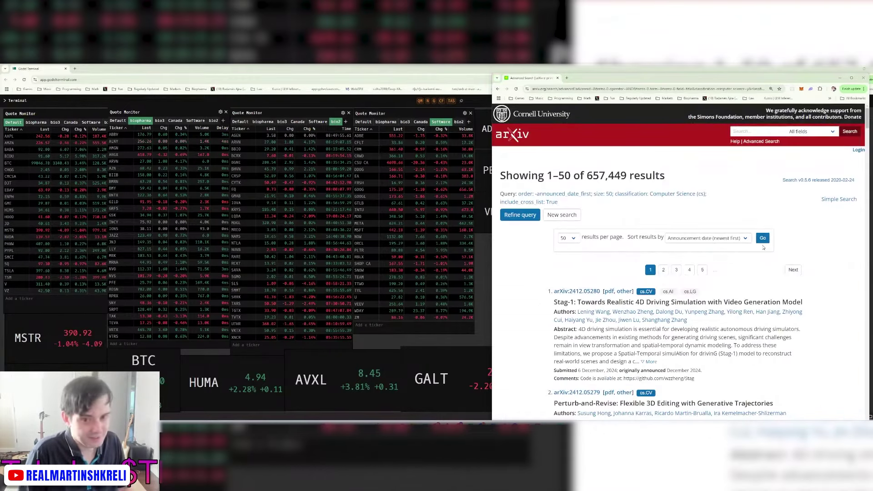
pyautogui.hotkey('alt', 'Tab')
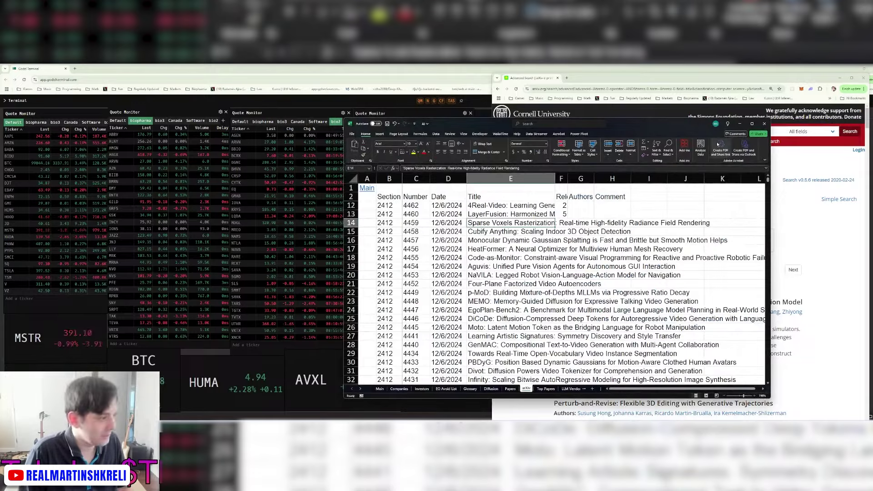
# Insert blank rows at the top of the paper list and enter paper numbers 5280 and 5279.
pyautogui.moveTo(651, 123); pyautogui.dragTo(378, 105)
pyautogui.hotkey('ctrl', 'shift', '=')
pyautogui.write('52')
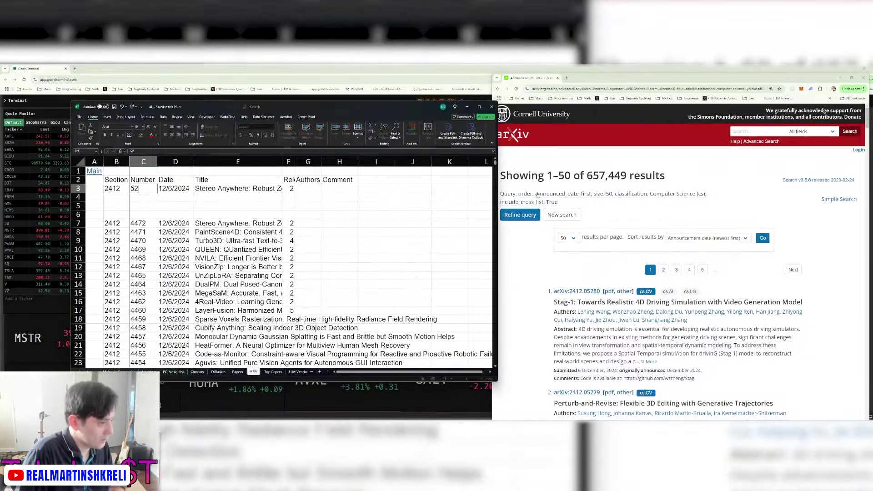
pyautogui.press('Return')
pyautogui.write('5279')
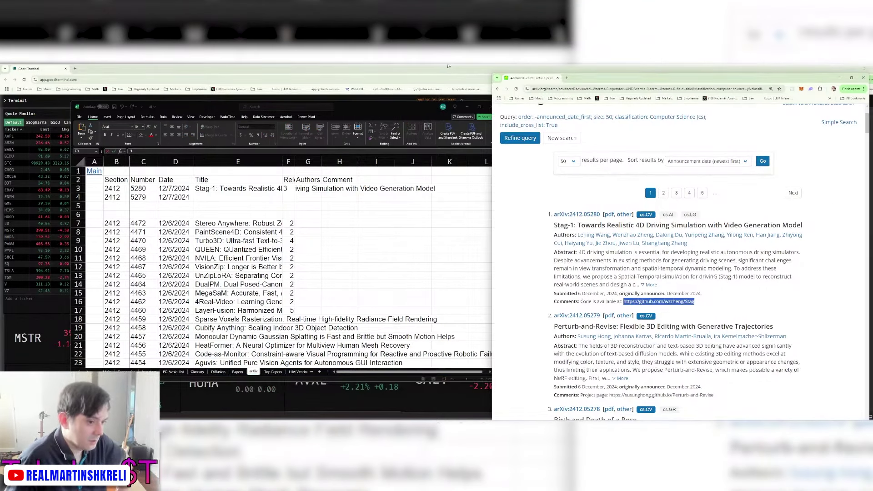
# Rate Stag-1 as 3 and copy the Perturb-and-Revise title from arXiv.
pyautogui.click(177, 67)
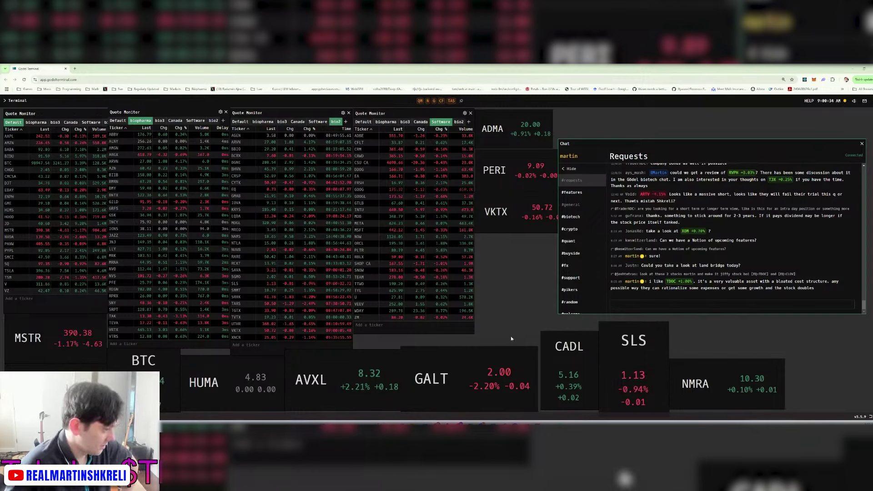
pyautogui.click(619, 304)
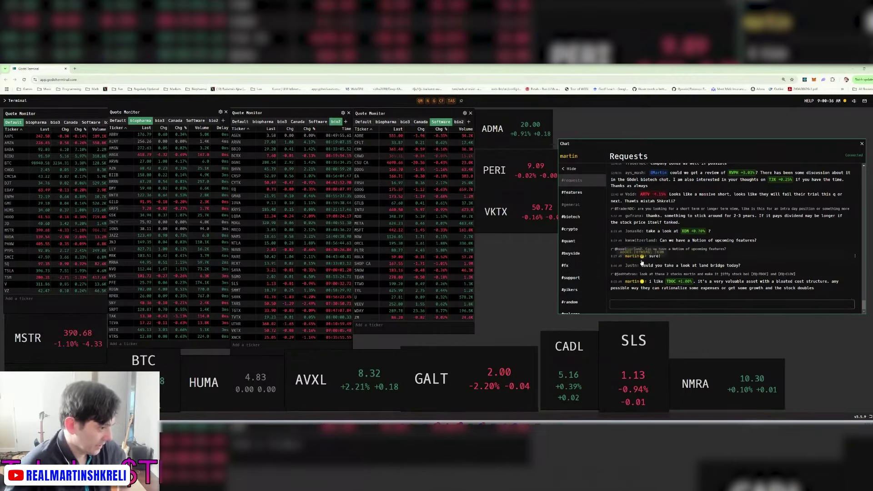
pyautogui.hotkey('alt', 'Tab')
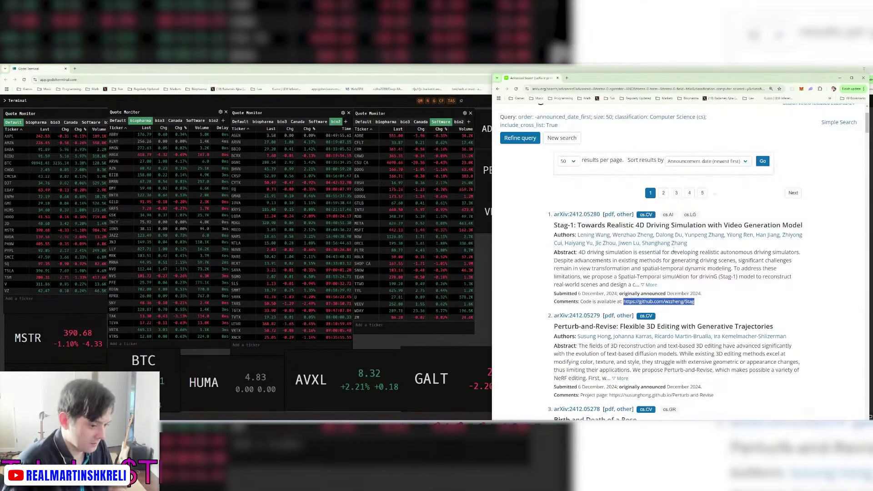
pyautogui.tripleClick(676, 251)
pyautogui.hotkey('ctrl', 'c')
pyautogui.hotkey('alt', 'Tab')
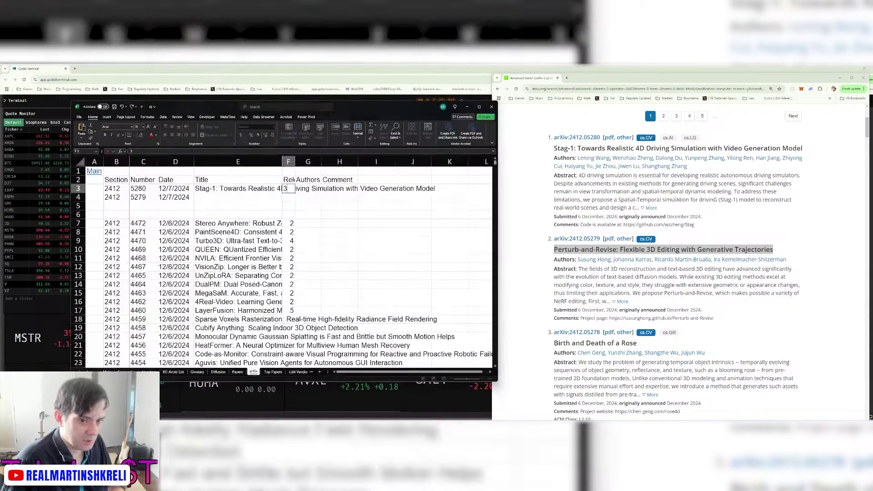
pyautogui.write('3')
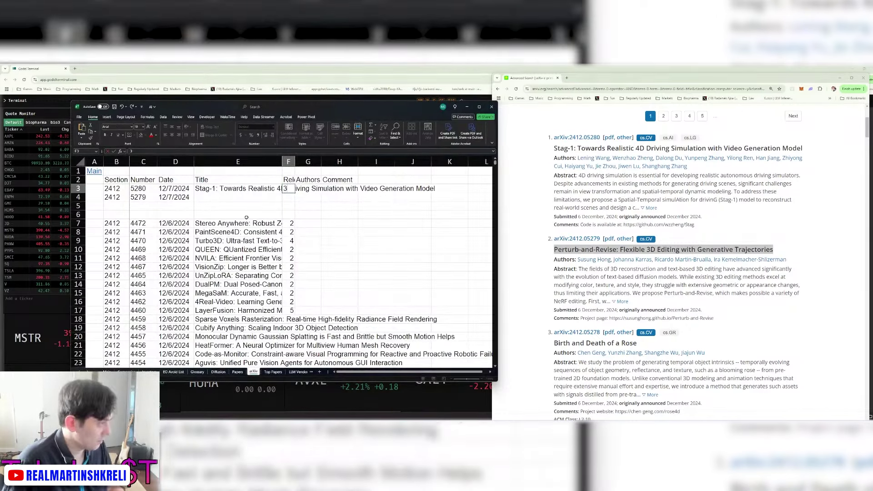
# Paste the Perturb-and-Revise title, rate it 5, and start reading the rose paper abstract.
pyautogui.click(211, 196)
pyautogui.hotkey('ctrl', 'v')
pyautogui.press('Tab')
pyautogui.write('5')
pyautogui.press('Tab')
pyautogui.scroll(-5, 637, 231)
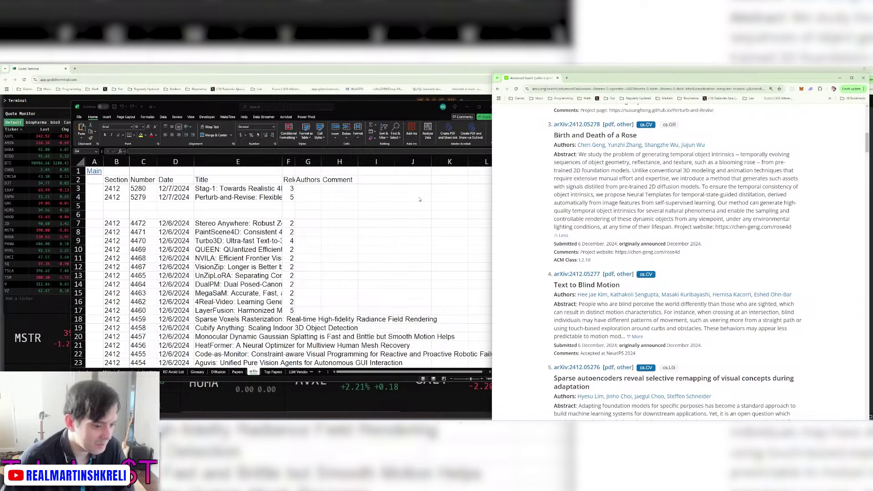
pyautogui.moveTo(649, 170); pyautogui.dragTo(797, 233)
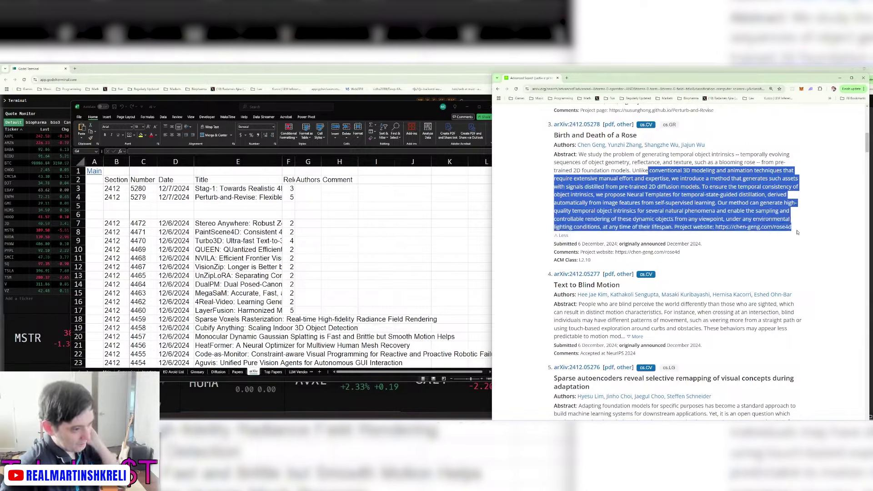
# Rate Birth and Death of a Rose as 3 and read the Text to Blind Motion abstract.
pyautogui.press('3')
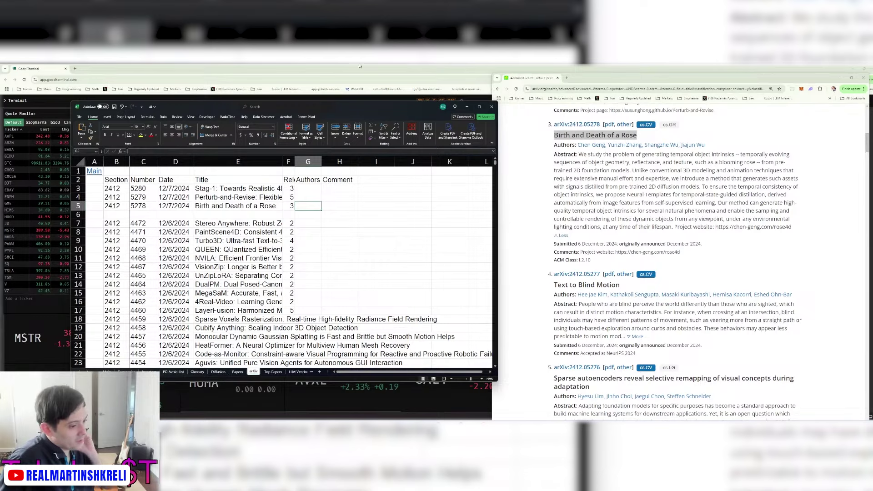
pyautogui.scroll(-2, 728, 227)
pyautogui.moveTo(725, 210); pyautogui.dragTo(635, 226)
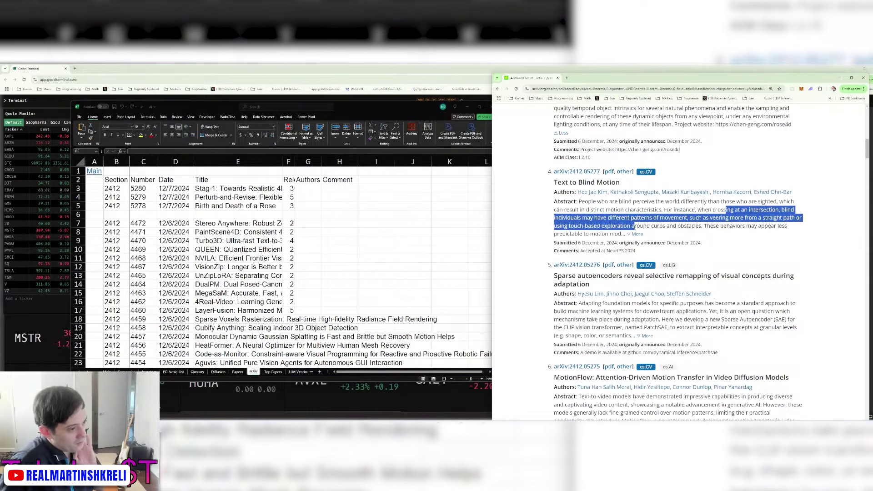
pyautogui.click(637, 234)
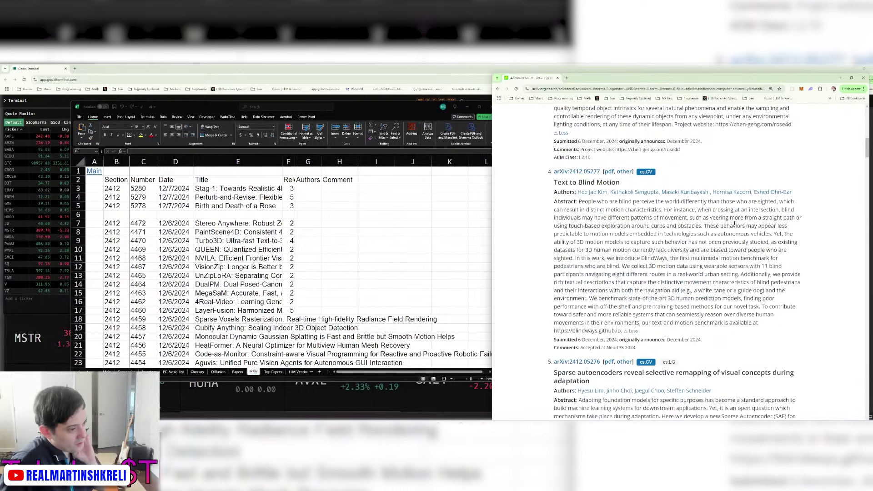
pyautogui.moveTo(734, 225); pyautogui.dragTo(621, 266)
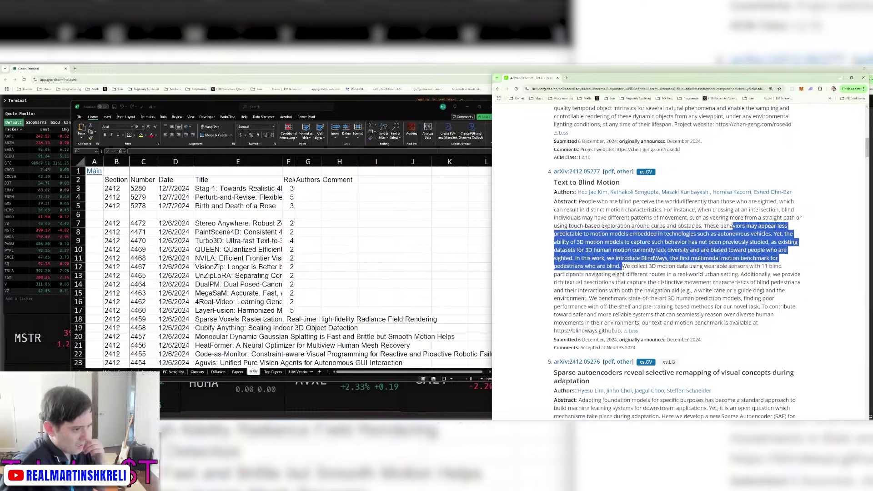
# Log Text to Blind Motion as paper 5277 rated 2, and save the workbook.
pyautogui.hotkey('alt', 'Tab')
pyautogui.write('5277')
pyautogui.press('Return')
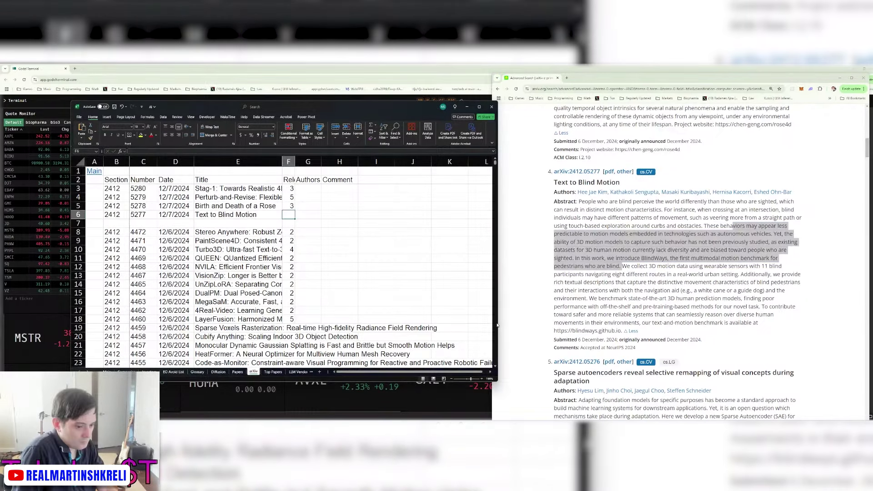
pyautogui.hotkey('ctrl', 's')
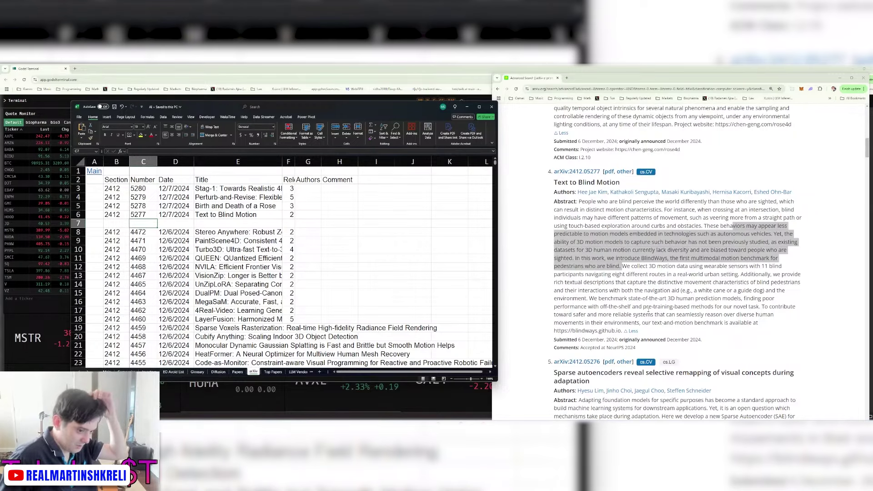
pyautogui.scroll(-3, 648, 310)
# Read the full Sparse autoencoders abstract on arXiv.
pyautogui.moveTo(626, 218); pyautogui.dragTo(591, 228)
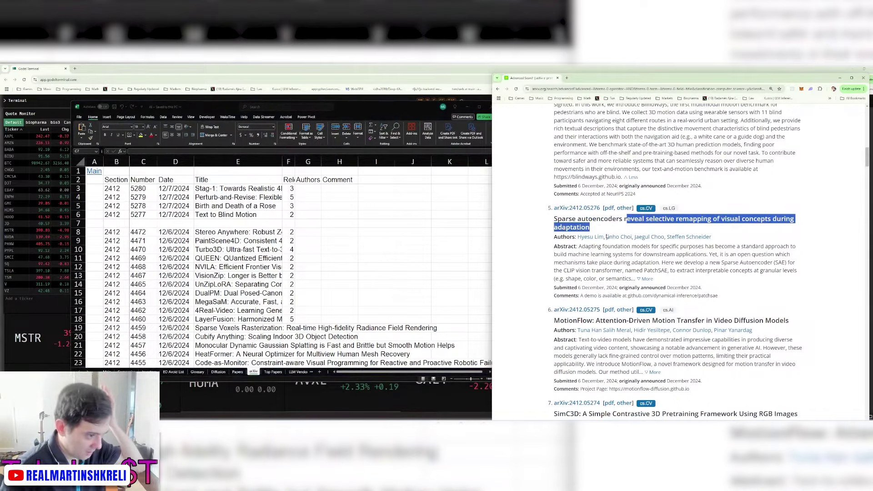
pyautogui.click(647, 279)
pyautogui.scroll(-1, 621, 200)
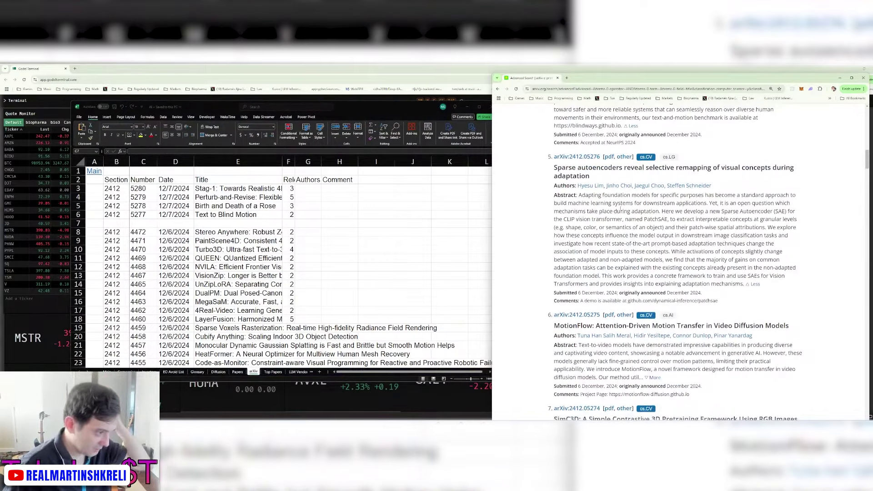
pyautogui.moveTo(615, 195); pyautogui.dragTo(767, 226)
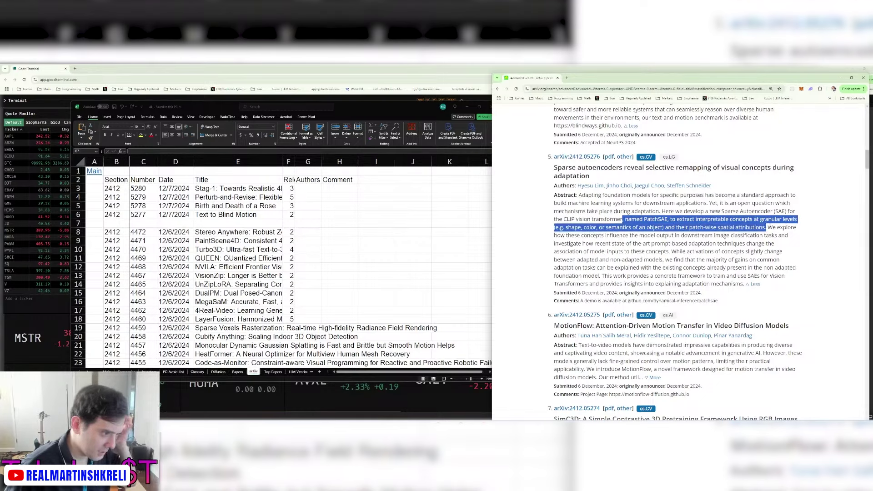
pyautogui.moveTo(587, 235); pyautogui.dragTo(785, 269)
# Fill the Sparse autoencoders (5276) row's date from above and take its full title.
pyautogui.click(431, 273)
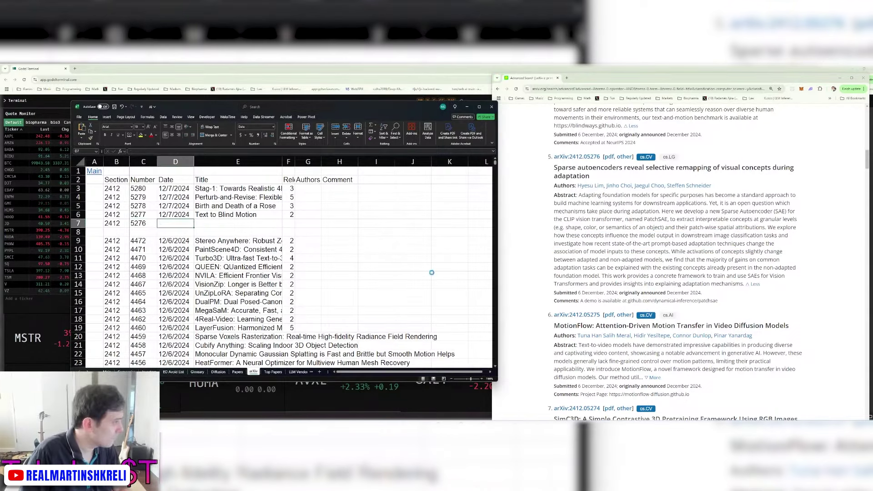
pyautogui.hotkey('ctrl', 'd')
pyautogui.press('Tab')
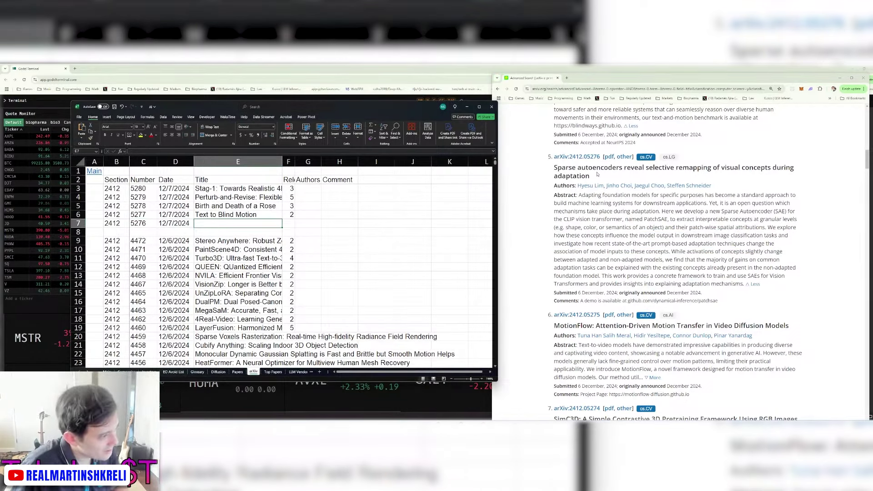
pyautogui.tripleClick(597, 174)
pyautogui.scroll(-4, 614, 191)
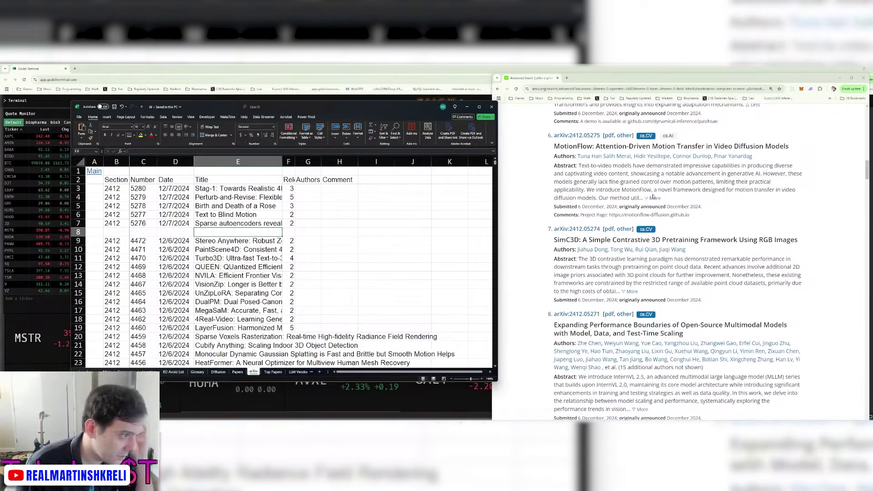
# Read the full MotionFlow abstract on arXiv.
pyautogui.click(655, 198)
pyautogui.moveTo(713, 174); pyautogui.dragTo(756, 166)
pyautogui.click(757, 169)
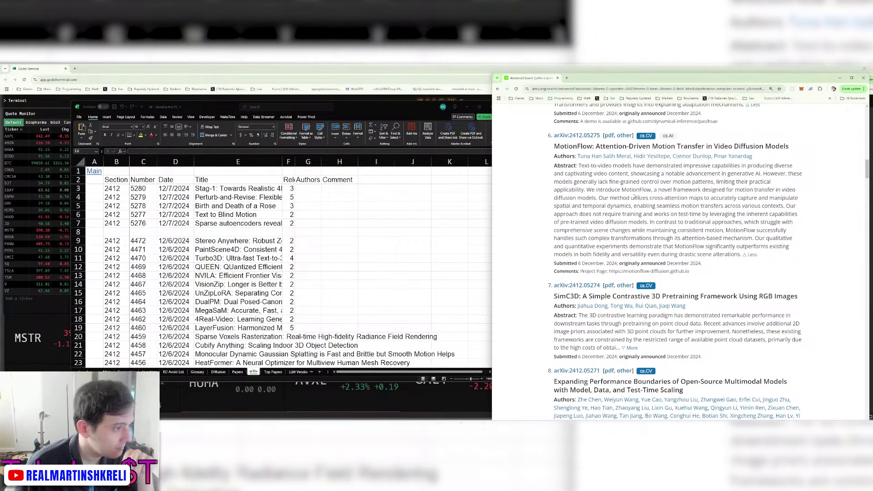
pyautogui.moveTo(603, 190); pyautogui.dragTo(699, 255)
# Add row 8 for MotionFlow: 2412, paper 5275, 12/7/2024, full title, relevance 2.
pyautogui.click(116, 232)
pyautogui.hotkey('ctrl', 'shift', '=')
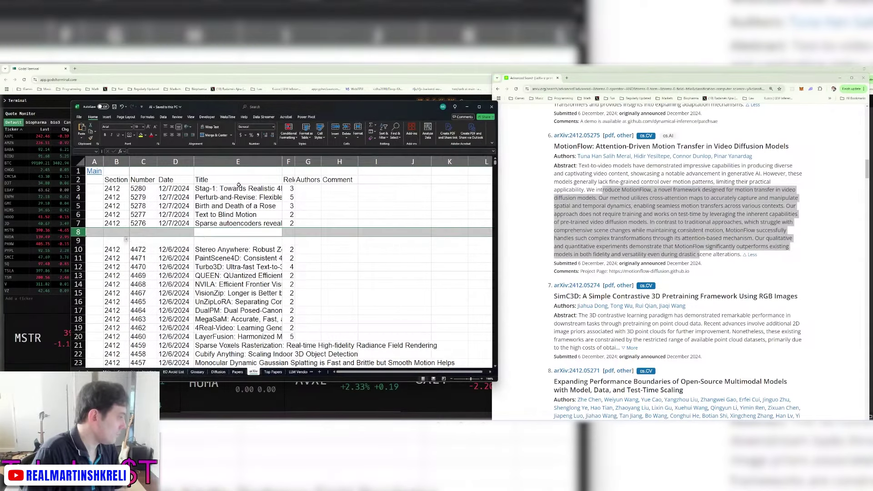
pyautogui.write('2412')
pyautogui.press('Tab')
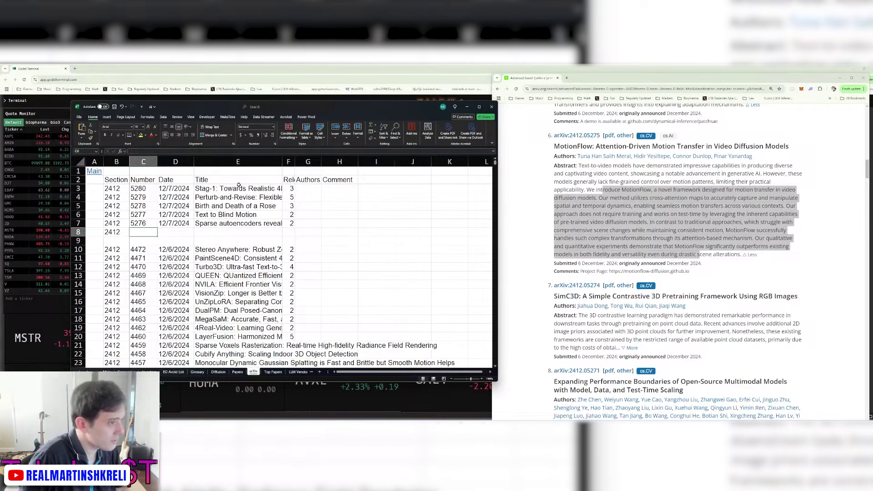
pyautogui.write('5275')
pyautogui.press('Tab')
pyautogui.write('12/7/2024')
pyautogui.press('Tab')
pyautogui.write('MotionFlow: Attention-Driven Motion Transfer in Video Diffusion Models')
pyautogui.press('Tab')
pyautogui.write('2')
pyautogui.press('Return')
pyautogui.scroll(-3, 754, 215)
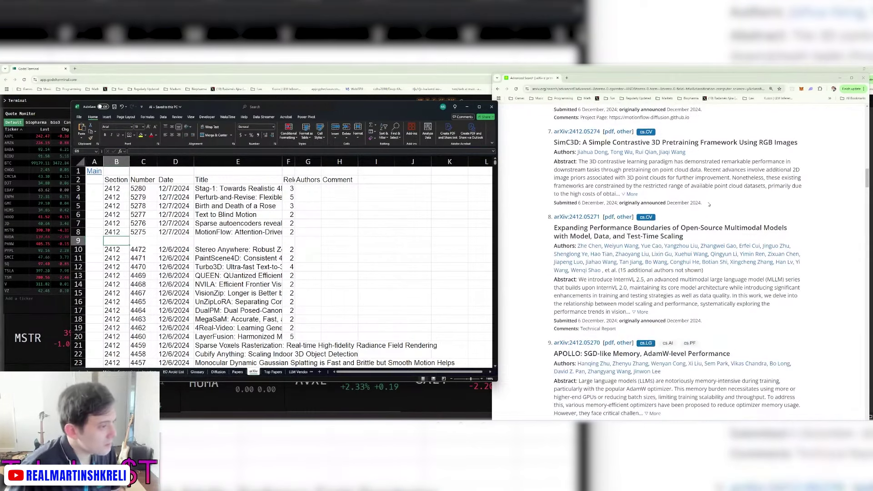
# Copy the SimC3D title and read its full abstract on arXiv.
pyautogui.moveTo(579, 143); pyautogui.dragTo(798, 143)
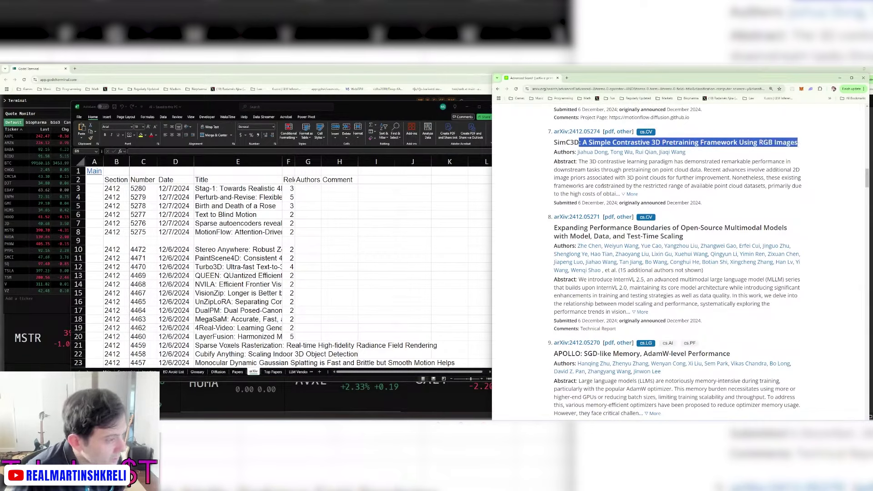
pyautogui.click(632, 195)
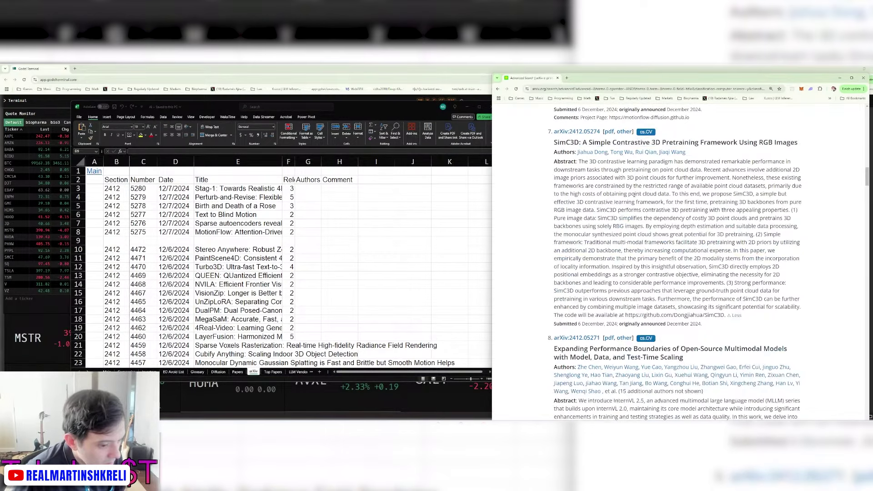
pyautogui.moveTo(641, 162); pyautogui.dragTo(702, 170)
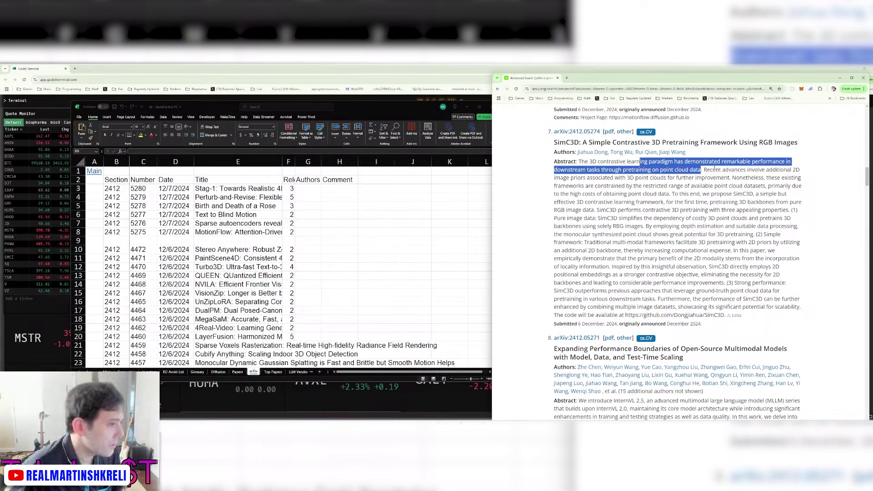
pyautogui.moveTo(704, 169); pyautogui.dragTo(710, 186)
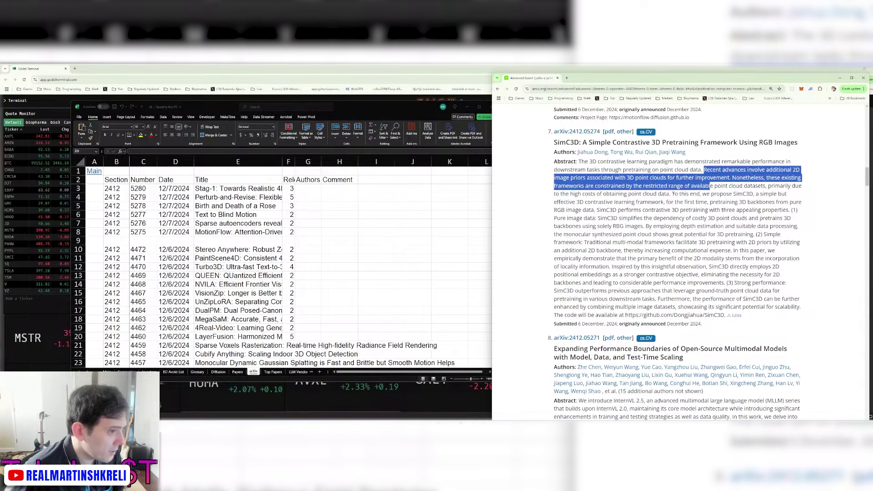
pyautogui.moveTo(636, 194); pyautogui.dragTo(682, 205)
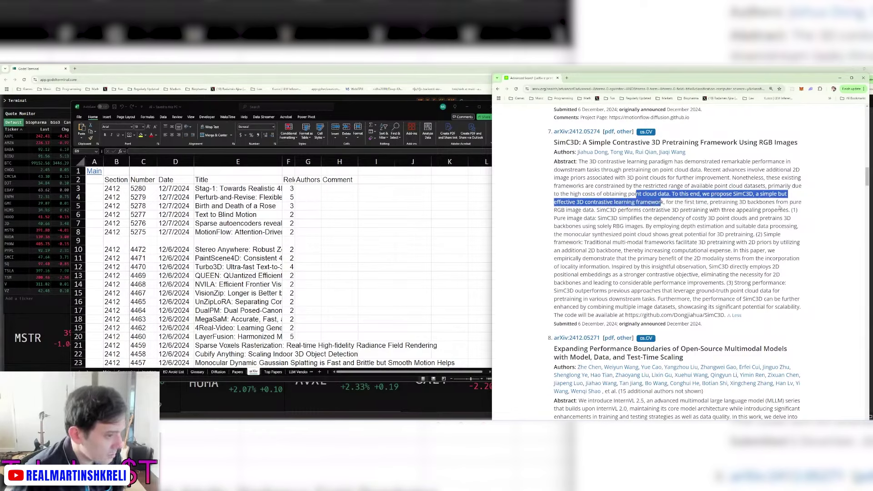
# Log the SimC3D entry as paper number 5271.
pyautogui.hotkey('ctrl', 'c')
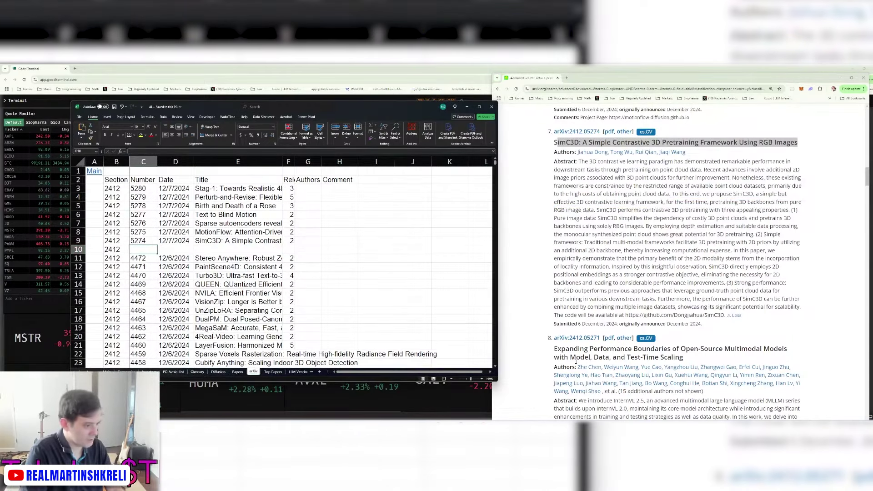
pyautogui.write('5271')
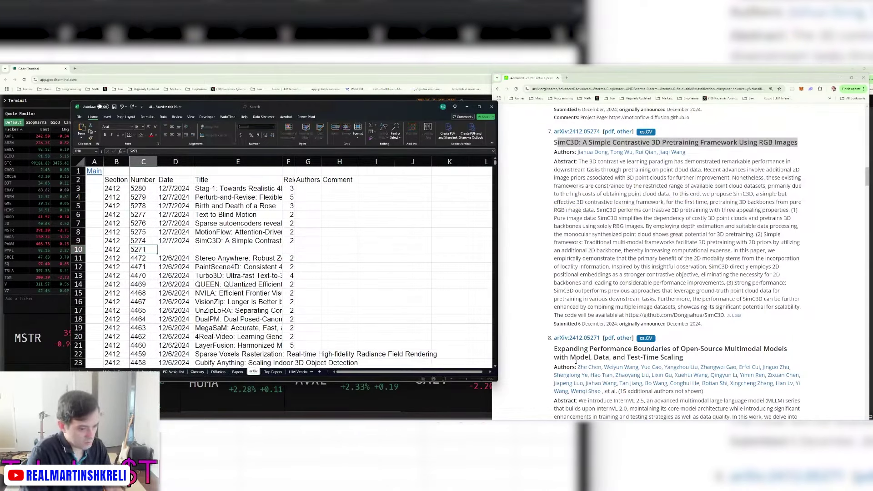
pyautogui.press('Tab')
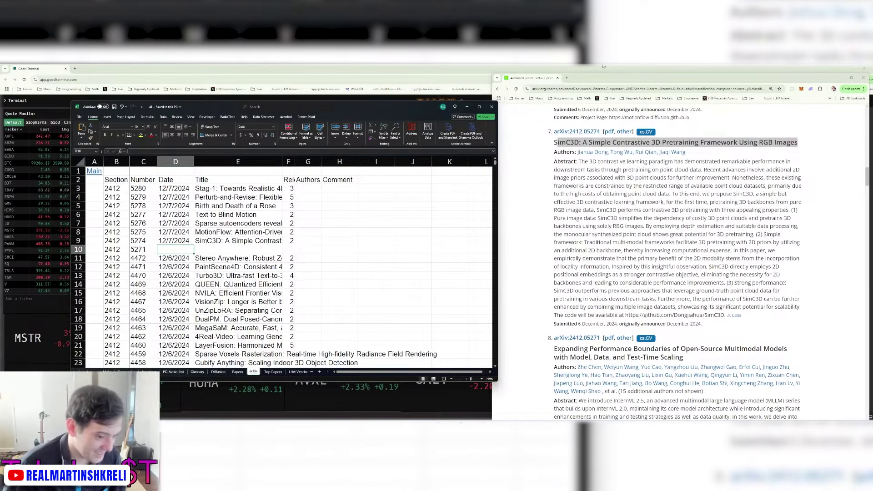
pyautogui.scroll(-5, 829, 160)
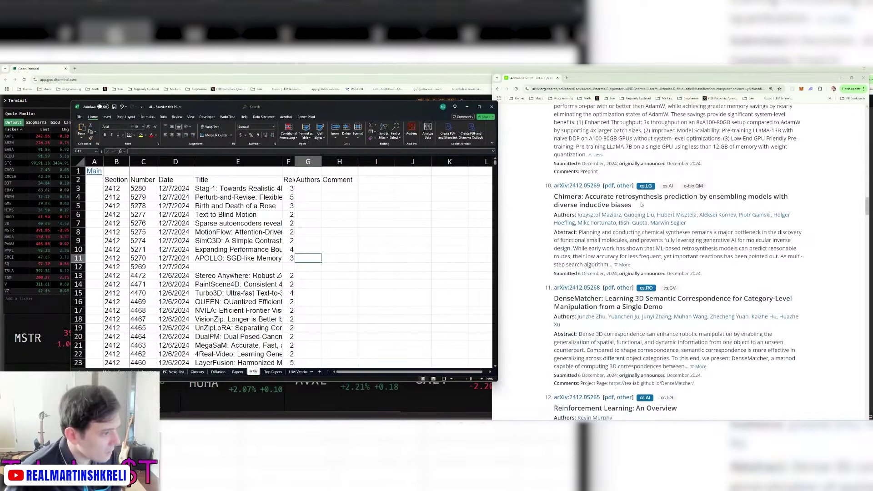
# Paste the Chimera title into E12, rate it 10, save, and switch to Biopharma.
pyautogui.moveTo(632, 205); pyautogui.dragTo(548, 196)
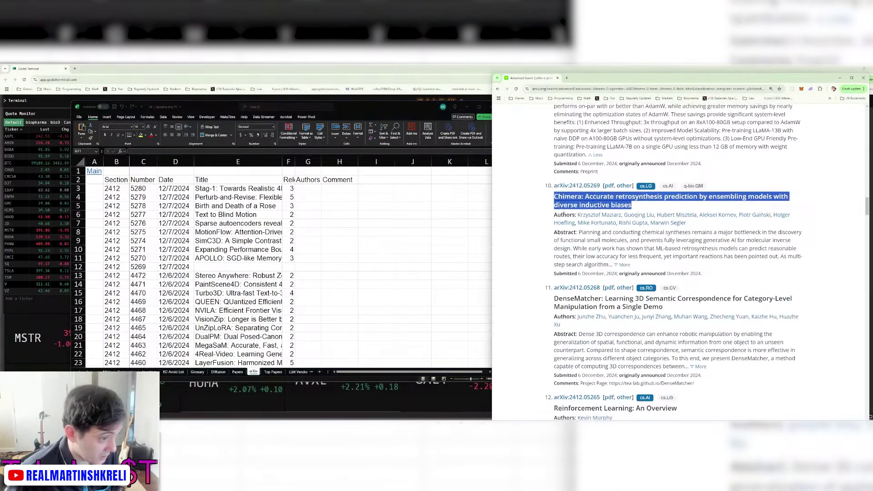
pyautogui.hotkey('alt', 'Tab')
pyautogui.click(206, 267)
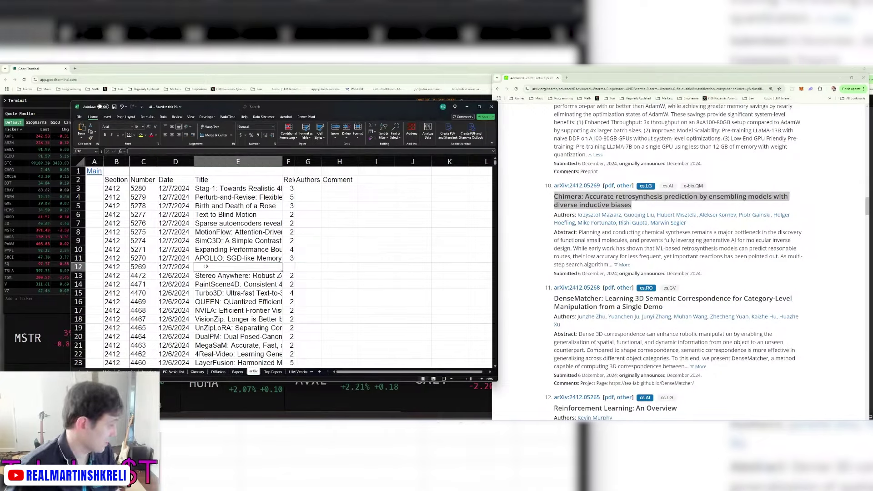
pyautogui.hotkey('ctrl', 'v')
pyautogui.press('Tab')
pyautogui.hotkey('ctrl', 's')
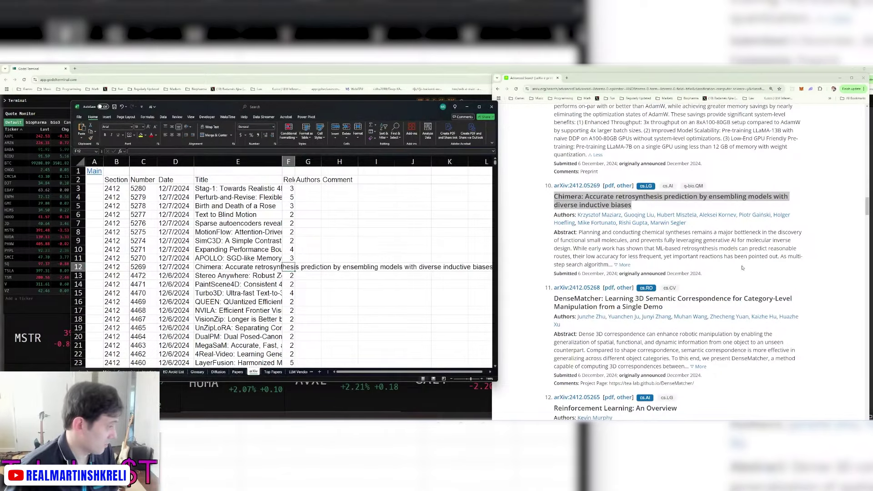
pyautogui.write('10')
pyautogui.press('Return')
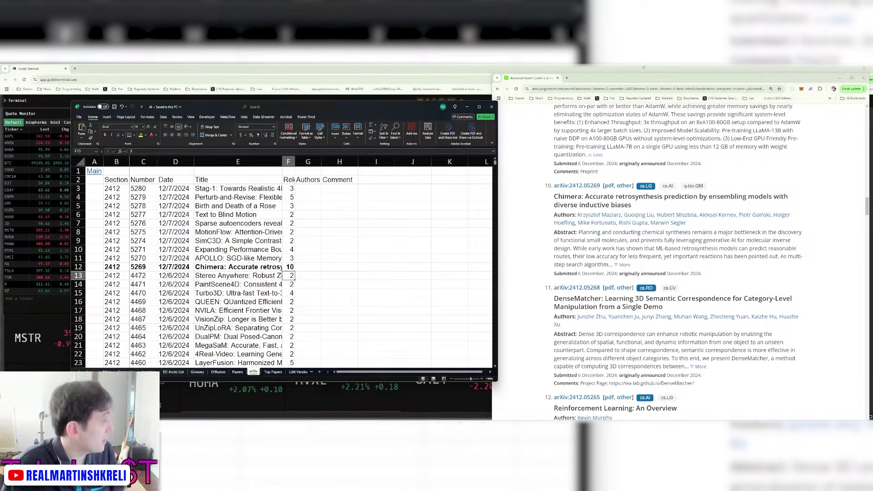
pyautogui.hotkey('alt', 'Tab')
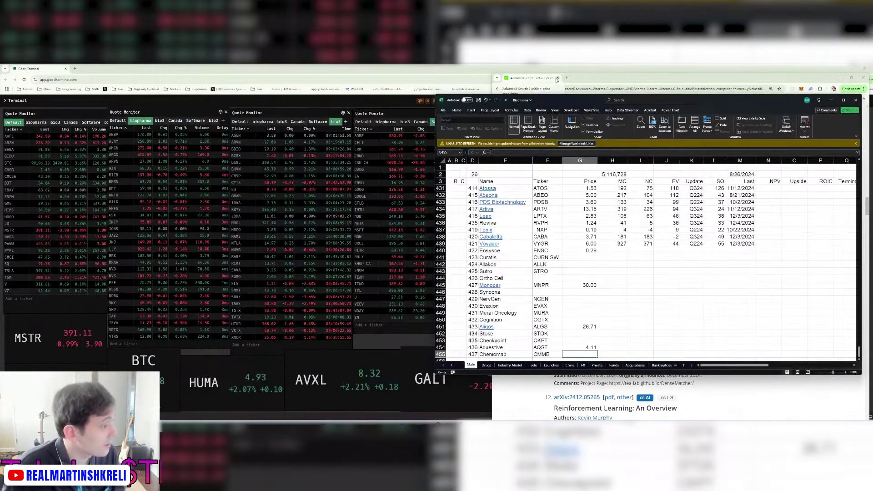
# Open LandBridge (LB) news, highlight the Delaware Basin acquisition details, then switch to the Energy workbook.
pyautogui.hotkey('alt', 'Tab')
pyautogui.hotkey('alt', 'Tab')
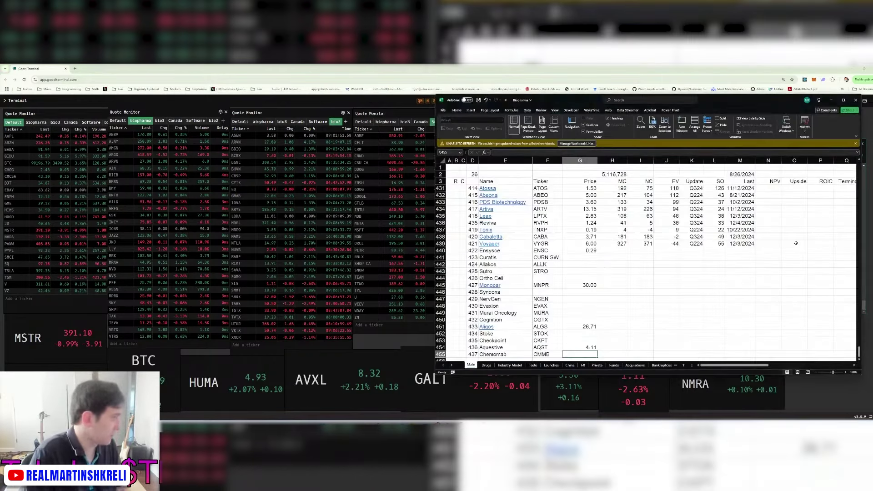
pyautogui.hotkey('alt', 'Tab')
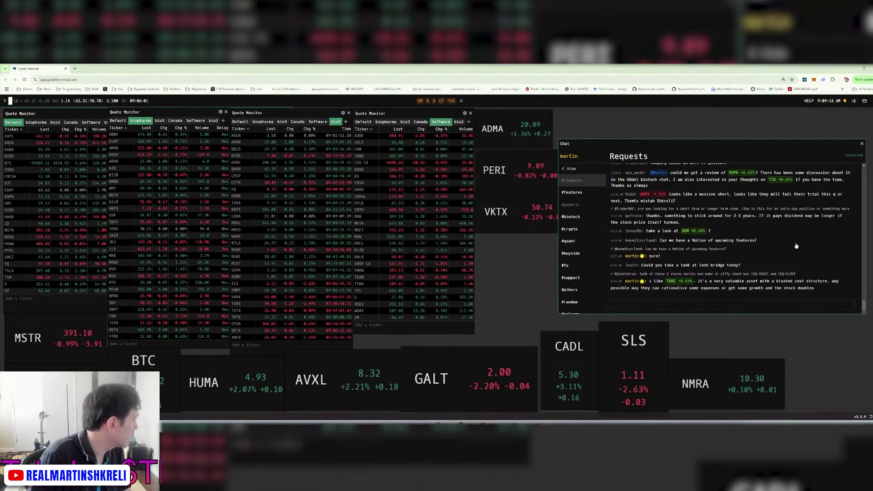
pyautogui.press('Return')
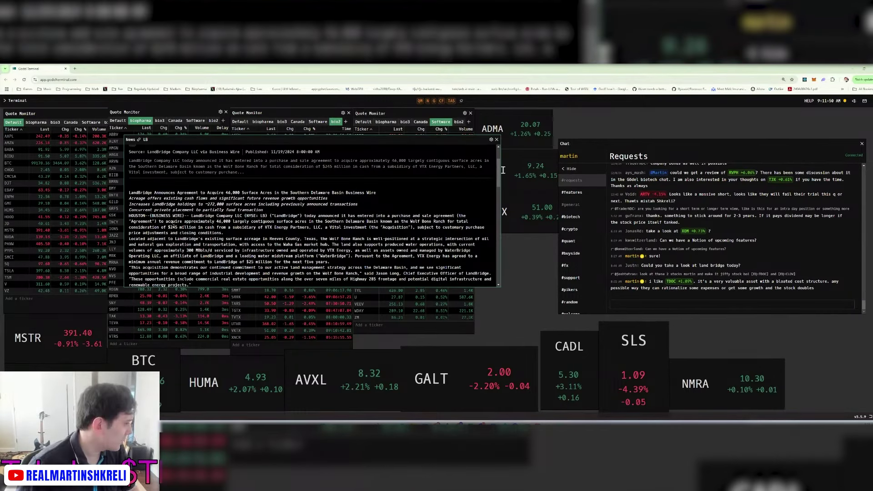
pyautogui.moveTo(168, 222); pyautogui.dragTo(256, 230)
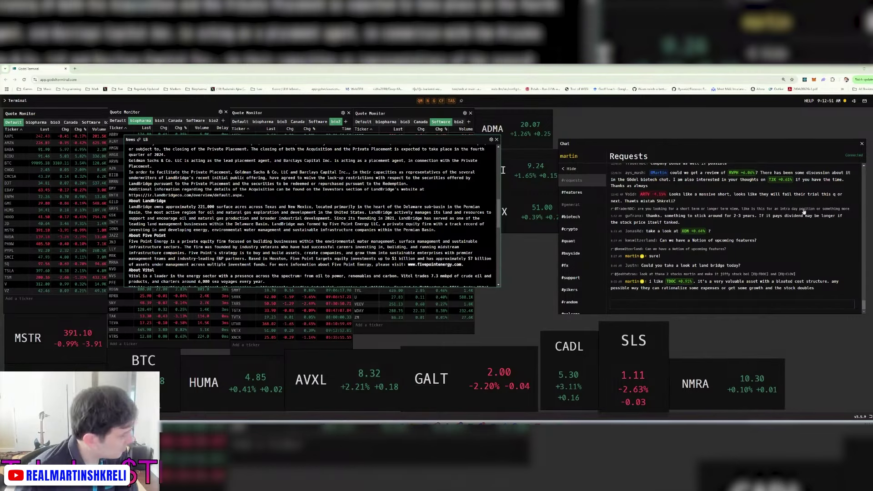
pyautogui.hotkey('alt', 'Tab')
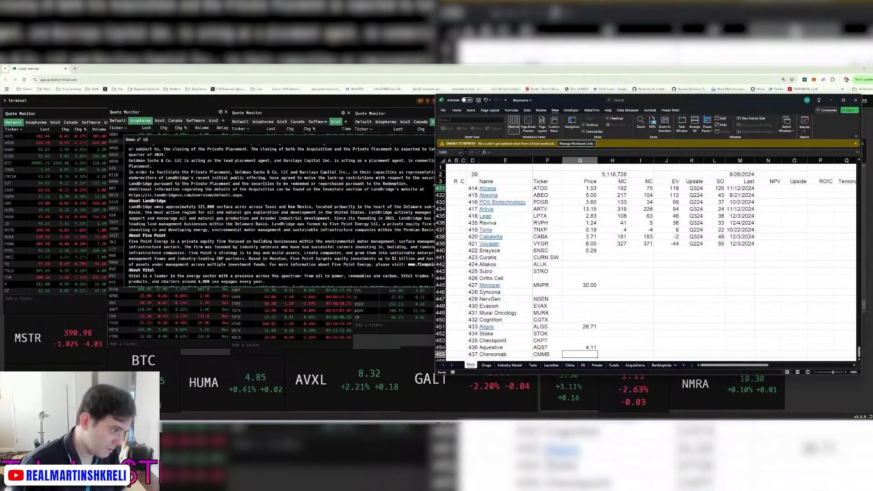
pyautogui.hotkey('alt', 'Tab')
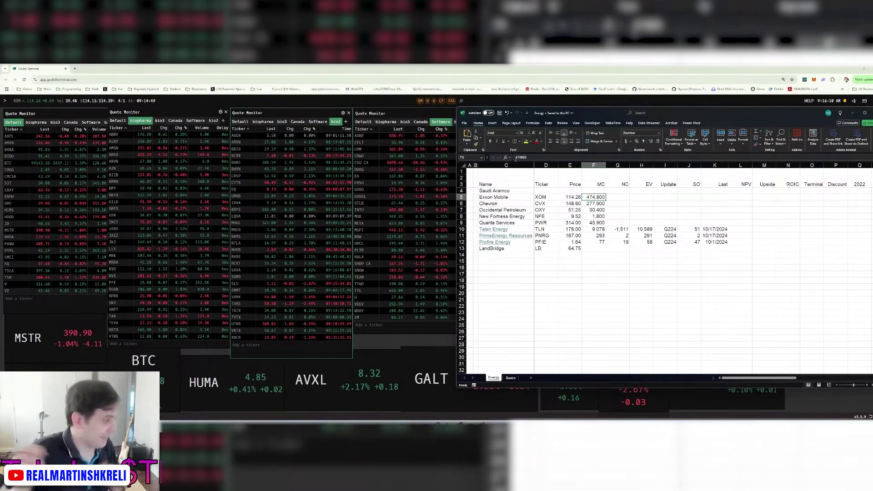
# Bring Godel Terminal back in front of the Excel Energy workbook.
pyautogui.click(316, 66)
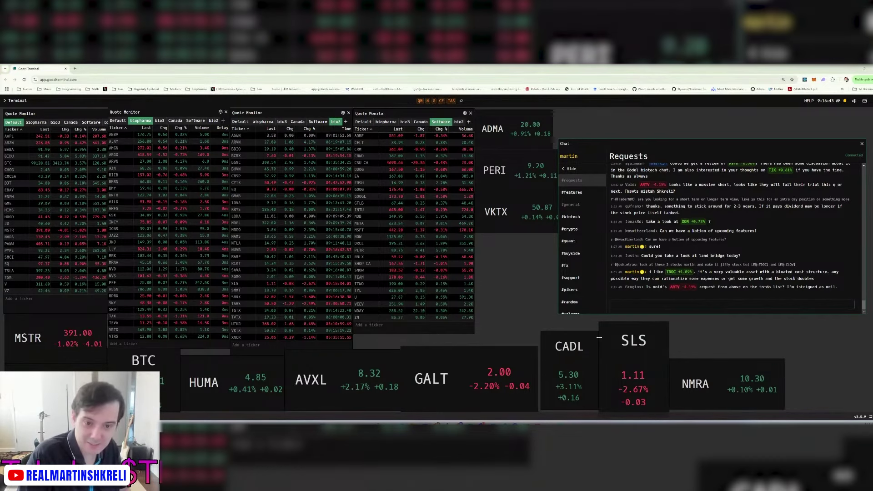
# Bring up the Palantir model and its filings list, and open Palantir's latest 10-Q.
pyautogui.hotkey('alt', 'Tab')
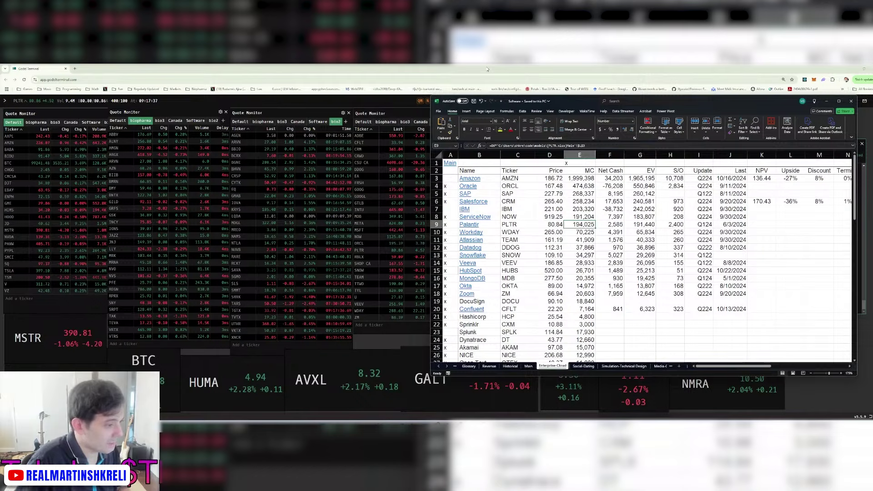
pyautogui.hotkey('ctrl', 'shift', 'm')
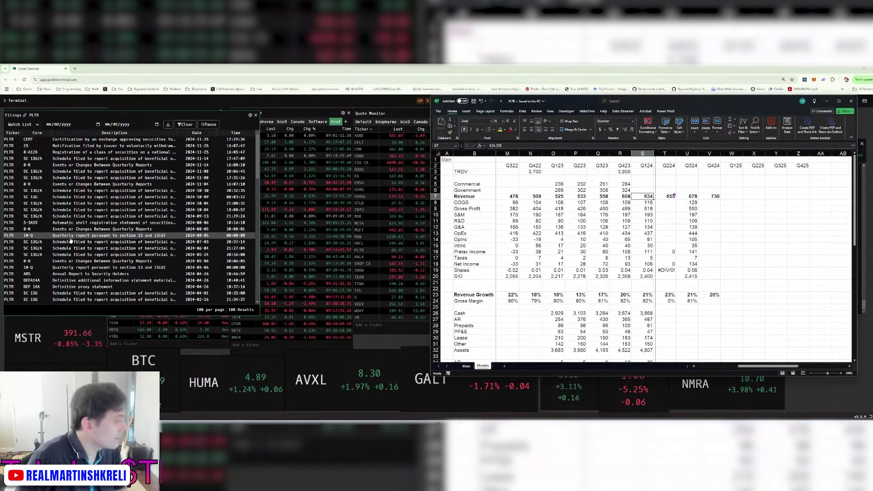
pyautogui.click(71, 236)
pyautogui.scroll(-1, 91, 228)
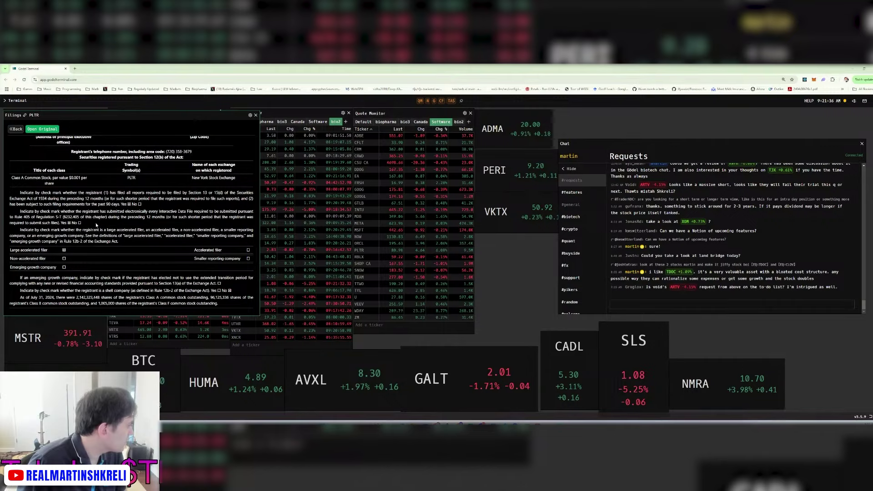
pyautogui.scroll(-10, 96, 225)
# Copy the Q324 values from revenue down to S/O into the Q224 column.
pyautogui.hotkey('alt', 'Tab')
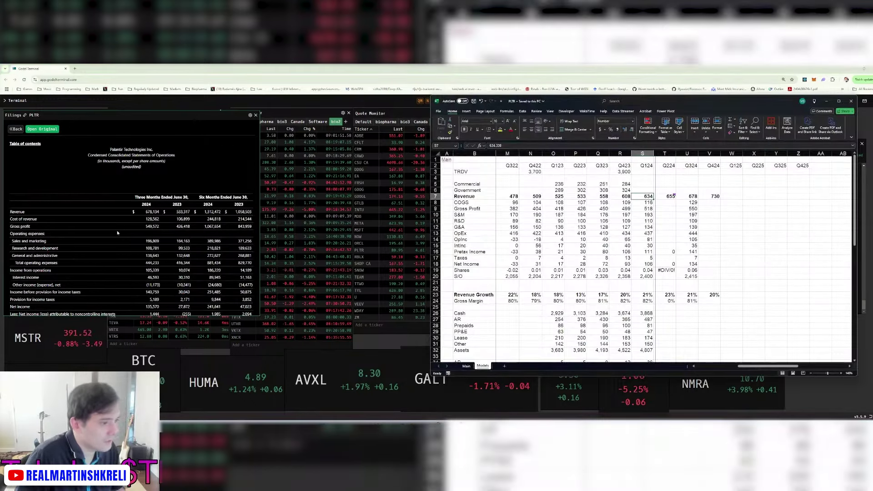
pyautogui.click(689, 196)
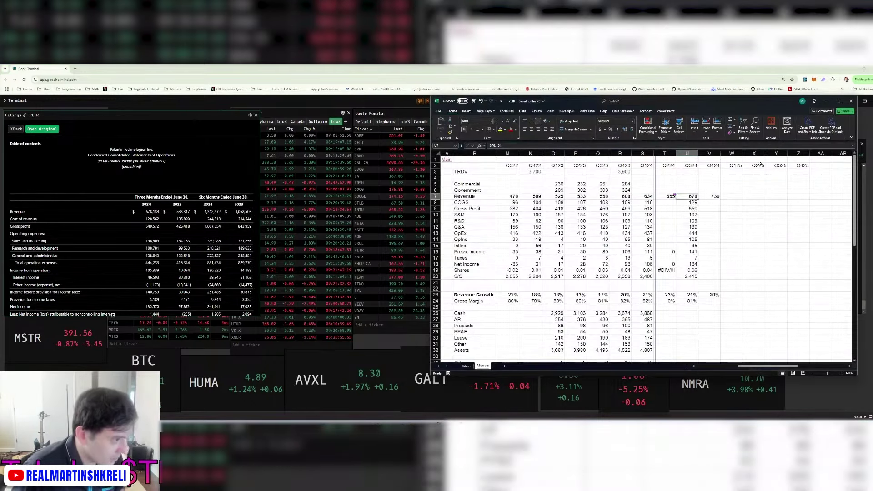
pyautogui.hotkey('ctrl', 'shift', 'Down')
pyautogui.hotkey('ctrl', 'c')
pyautogui.press('Left')
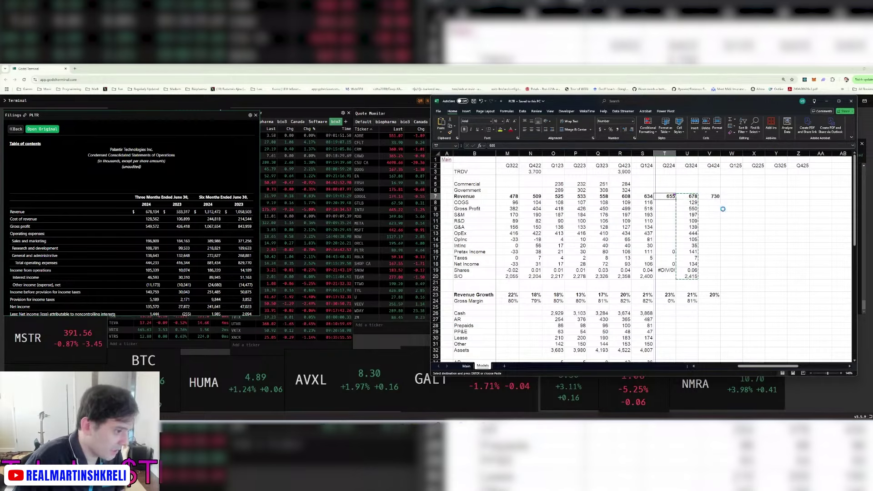
pyautogui.hotkey('ctrl', 'v')
pyautogui.press('Escape')
pyautogui.press('Right')
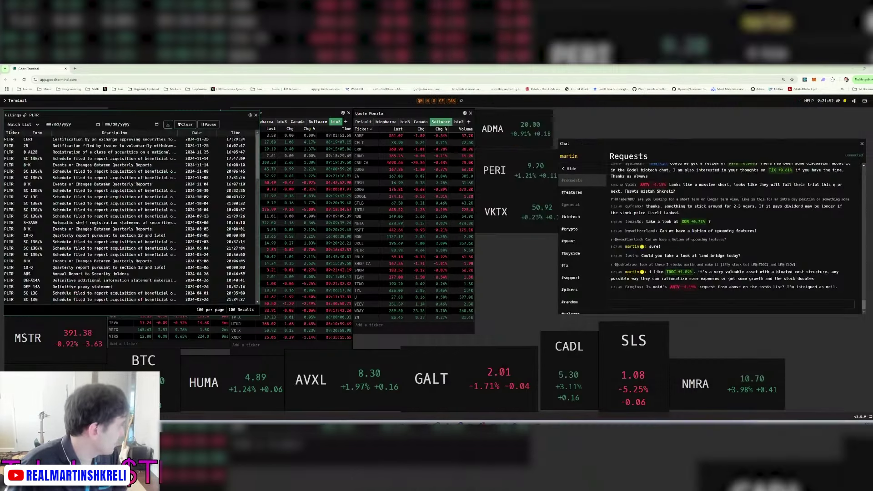
# Open the Q3 2024 earnings release from Palantir's November 4, 2024 8-K and view its financial summary.
pyautogui.click(16, 129)
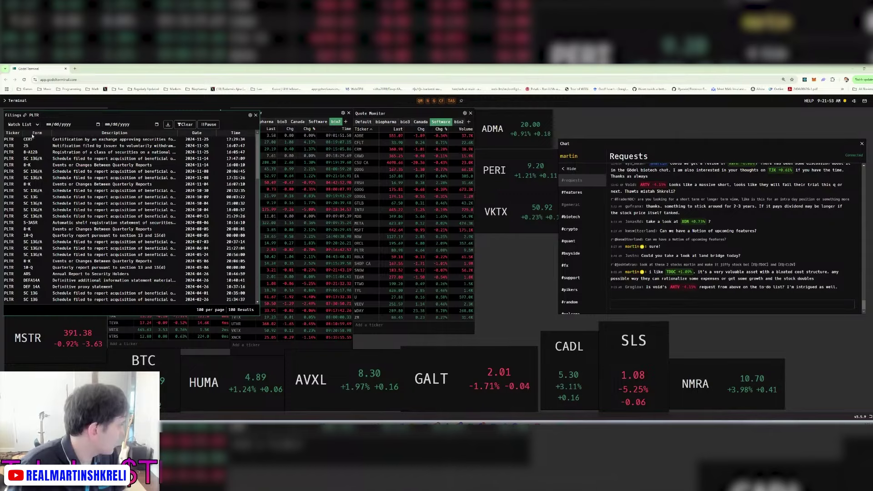
pyautogui.click(32, 165)
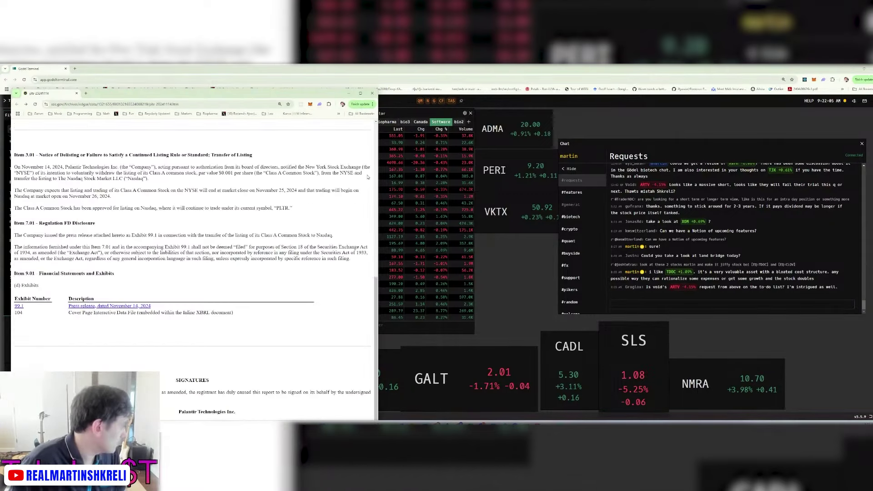
pyautogui.click(76, 93)
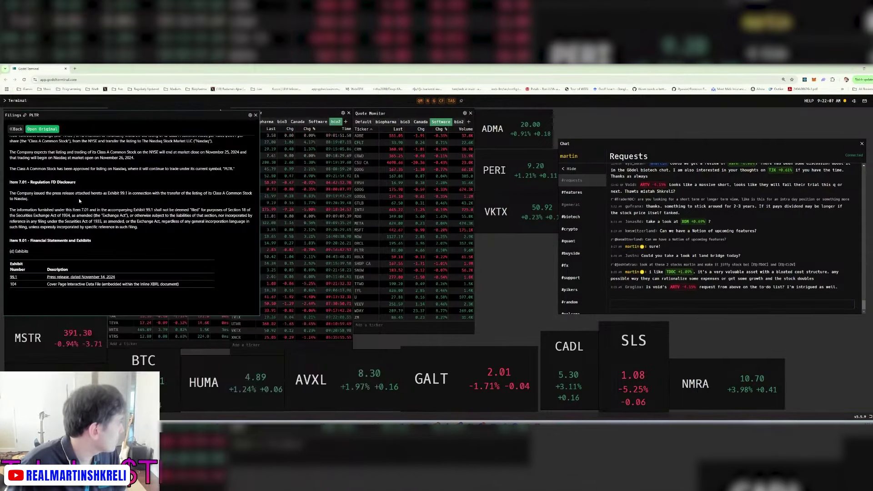
pyautogui.click(25, 130)
pyautogui.click(32, 185)
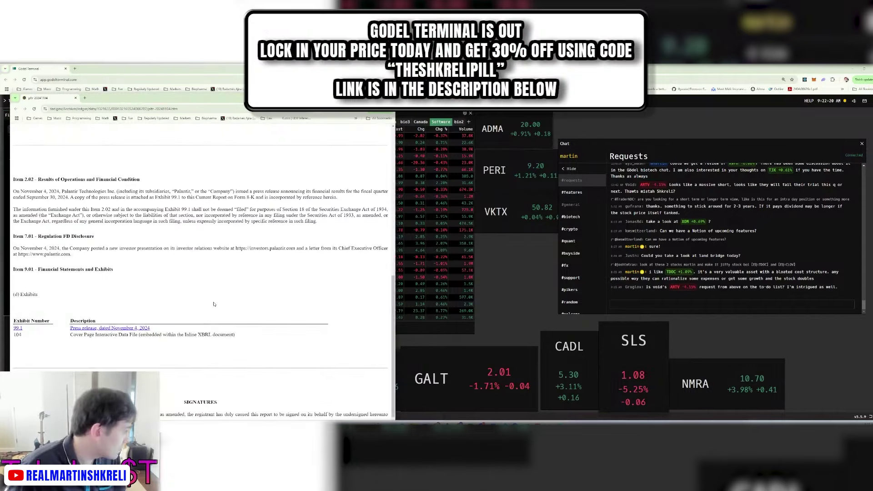
pyautogui.click(120, 328)
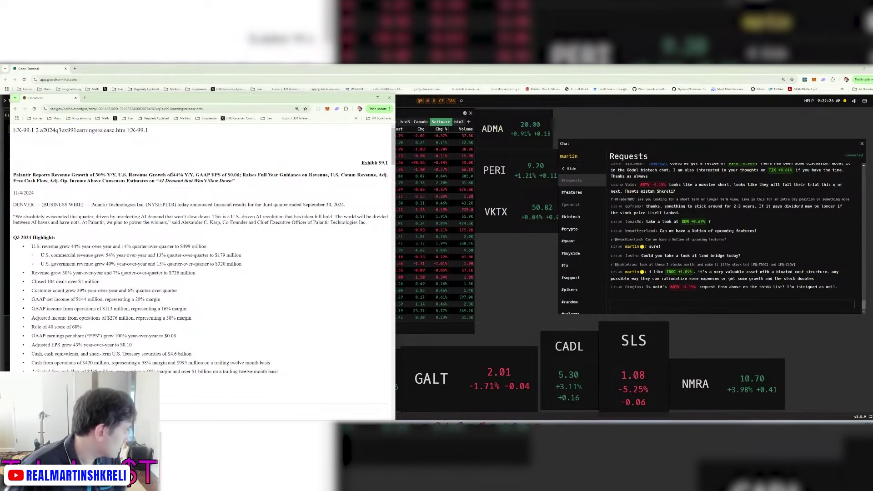
pyautogui.scroll(-5, 116, 247)
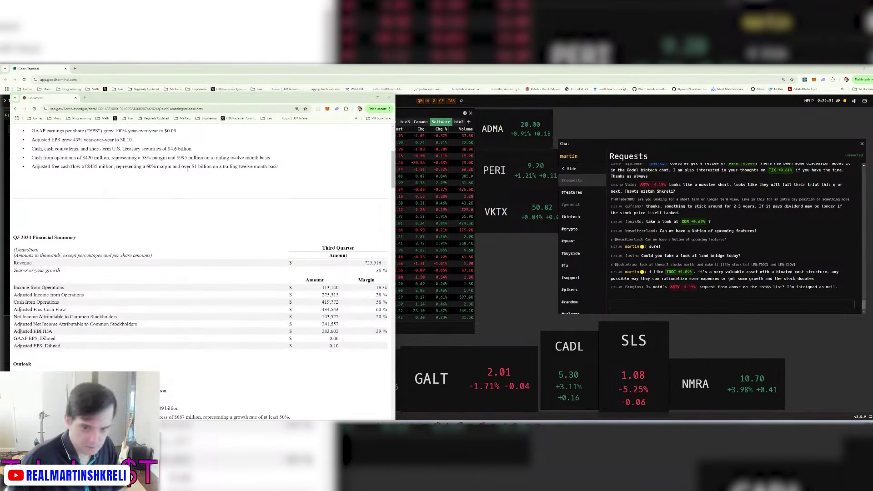
pyautogui.hotkey('alt', 'Tab')
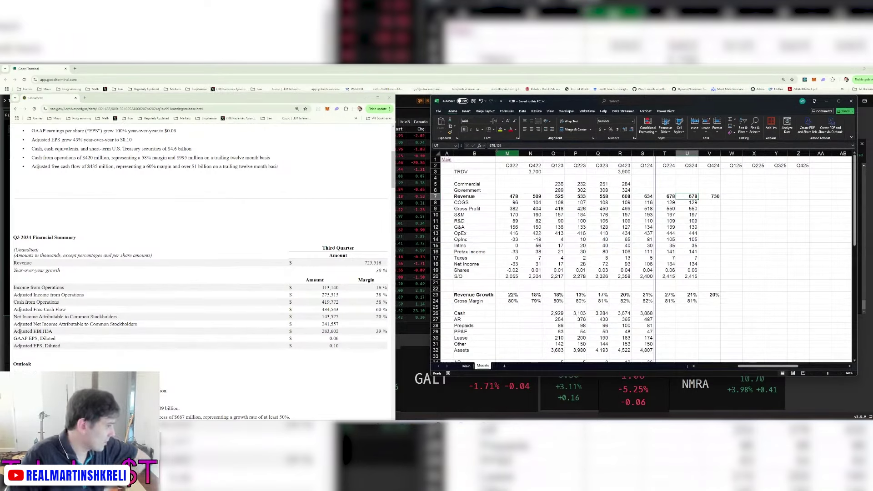
# Enter Q324 revenue of 725.516.
pyautogui.write('725.516')
pyautogui.press('Return')
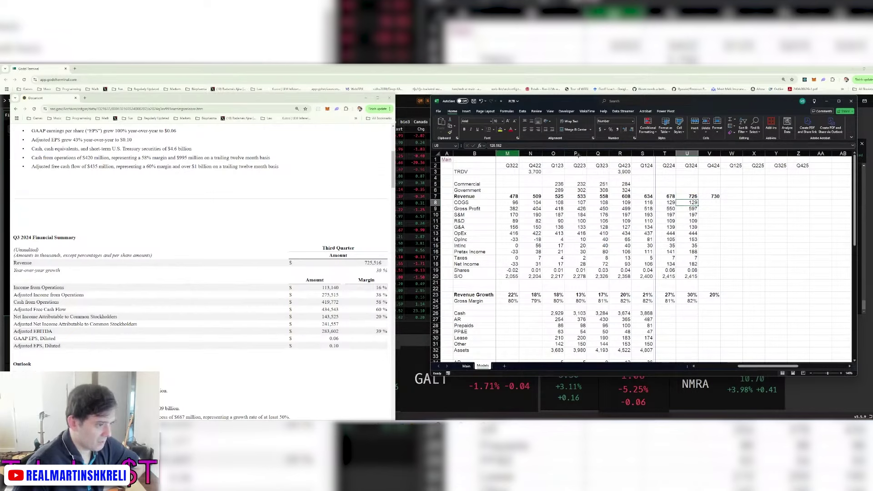
pyautogui.write('0')
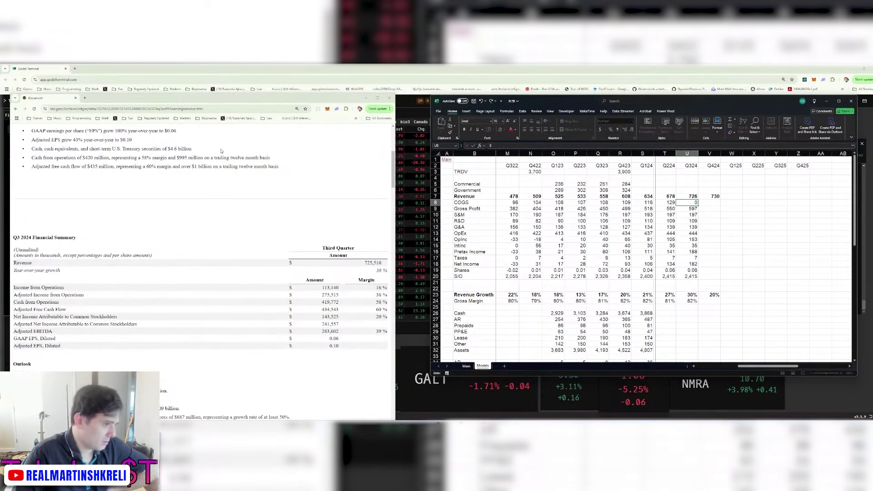
pyautogui.press('Escape')
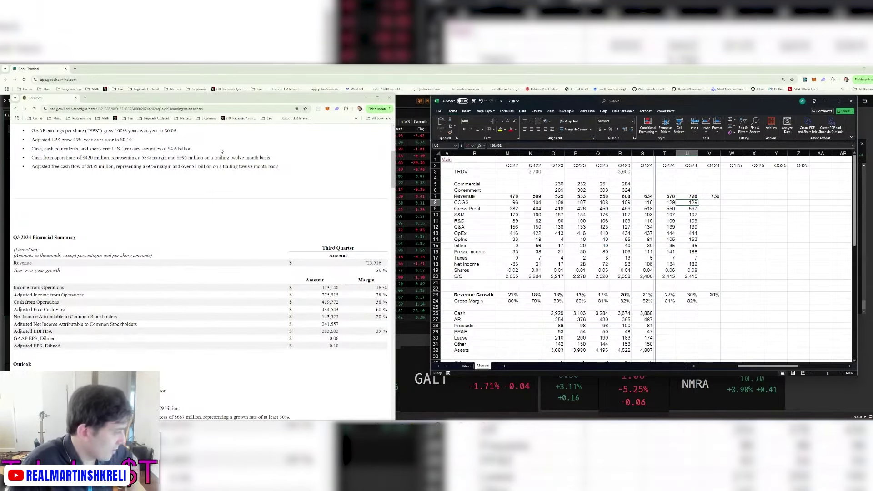
# Set the Q424 revenue estimate to 790.
pyautogui.press('Up')
pyautogui.press('Right')
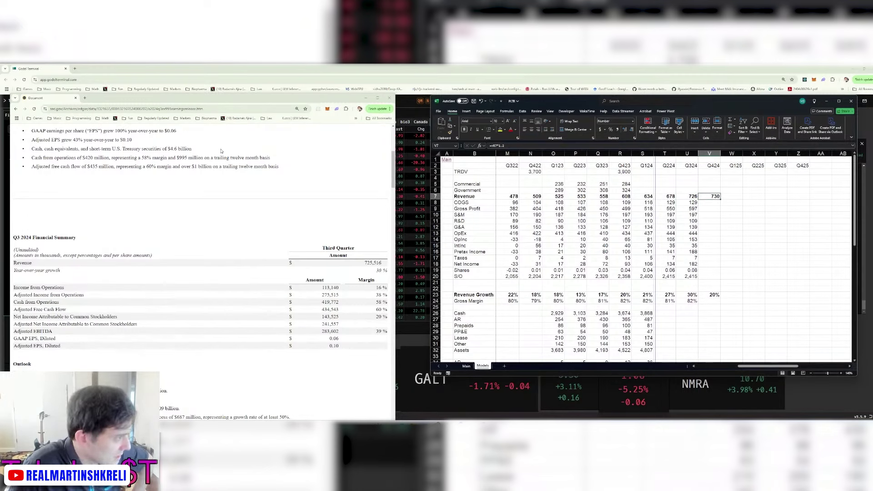
pyautogui.write('770')
pyautogui.press('Return')
pyautogui.press('Up')
pyautogui.write('7')
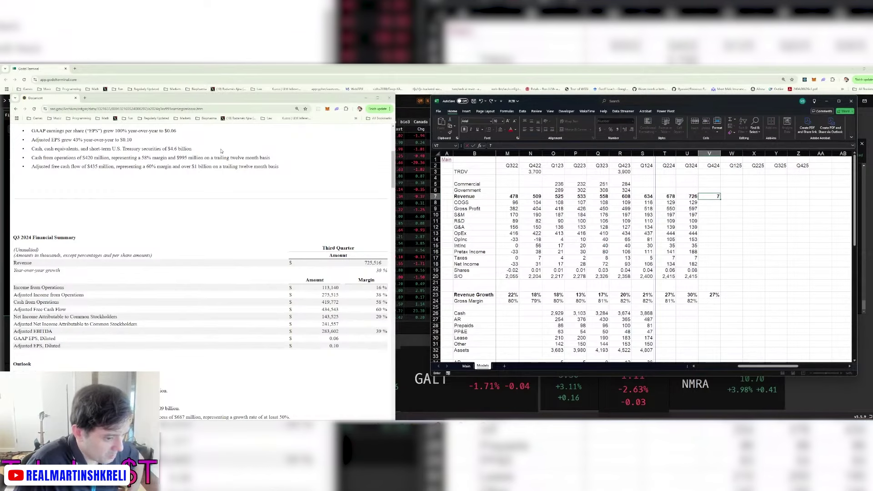
pyautogui.write('90')
pyautogui.press('Return')
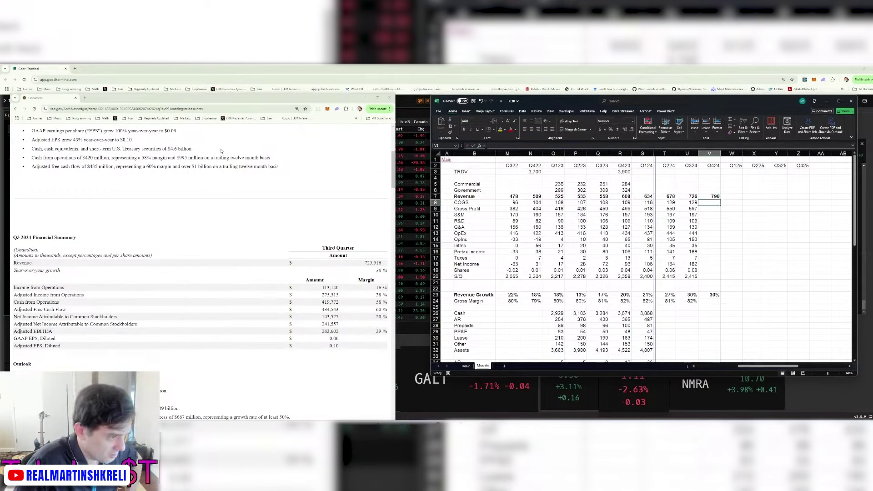
# Add the Q424 gross margin formula =V9/V7 and save the workbook.
pyautogui.hotkey('ctrl', 'Down')
pyautogui.press('Down')
pyautogui.write('=V9/V7')
pyautogui.hotkey('ctrl', 'Return')
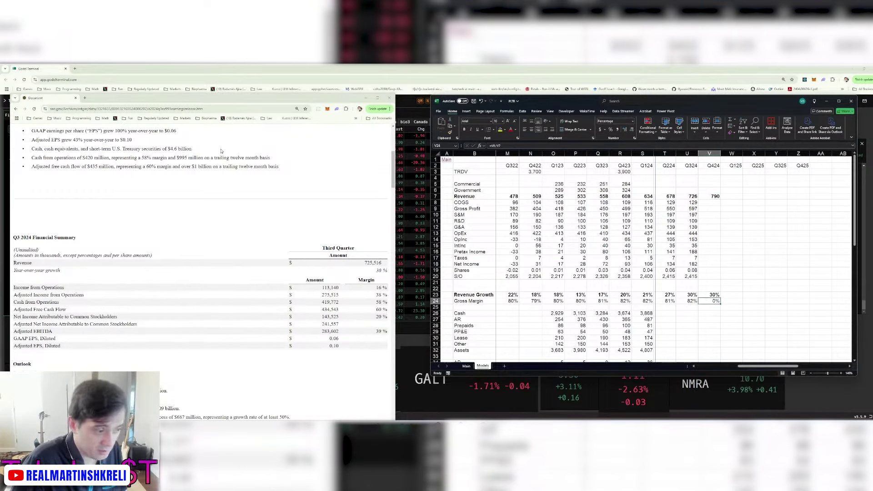
pyautogui.hotkey('ctrl', 's')
# Enter Q324 COGS 146.639, S&M 209.474 and R&D 117.555.
pyautogui.hotkey('ctrl', 'Up')
pyautogui.hotkey('ctrl', 'Up')
pyautogui.press('Down')
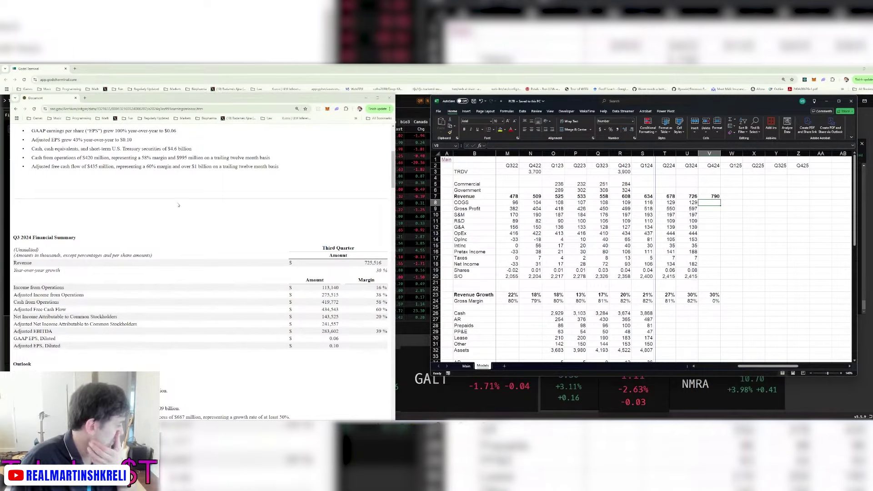
pyautogui.scroll(-8, 179, 205)
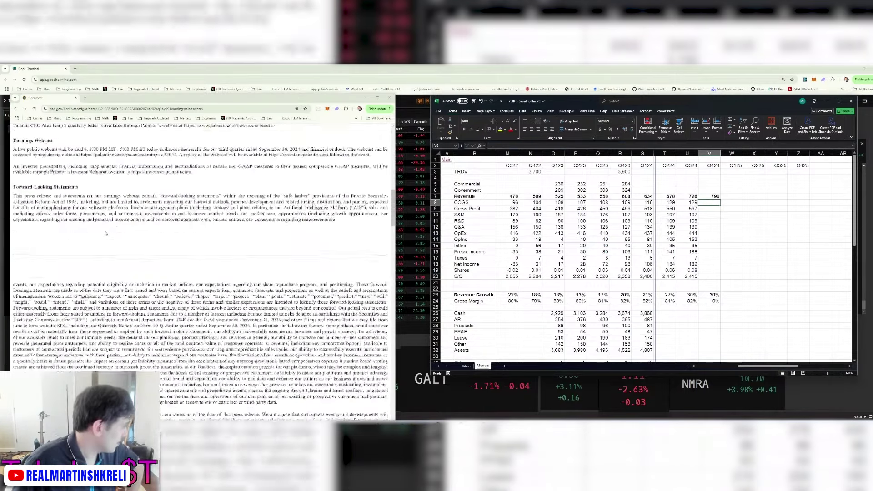
pyautogui.scroll(-10, 109, 235)
pyautogui.press('Left')
pyautogui.write('146.639')
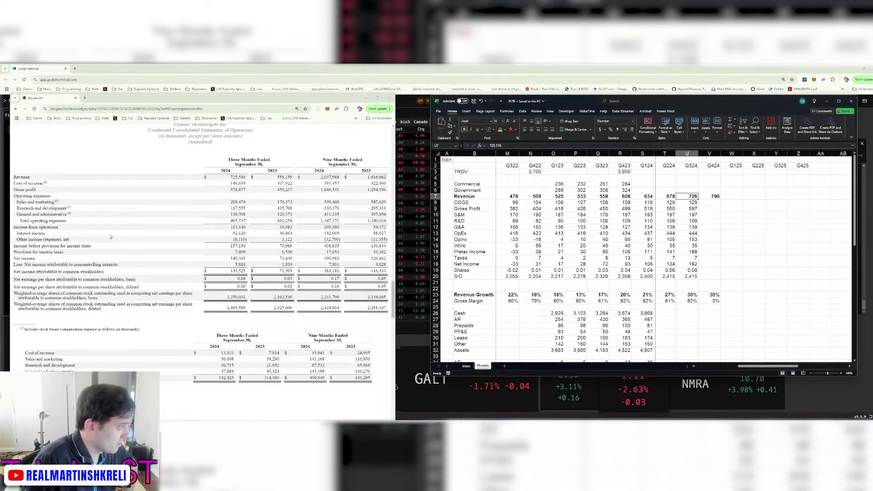
pyautogui.press('Return')
pyautogui.press('Return')
pyautogui.write('209.474')
pyautogui.press('Return')
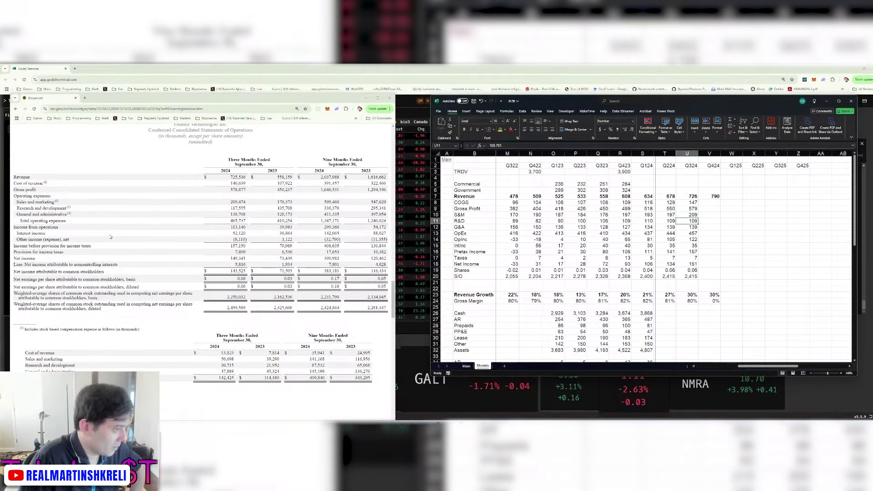
pyautogui.write('117.555')
pyautogui.press('Return')
pyautogui.press('Return')
pyautogui.press('Return')
pyautogui.press('Return')
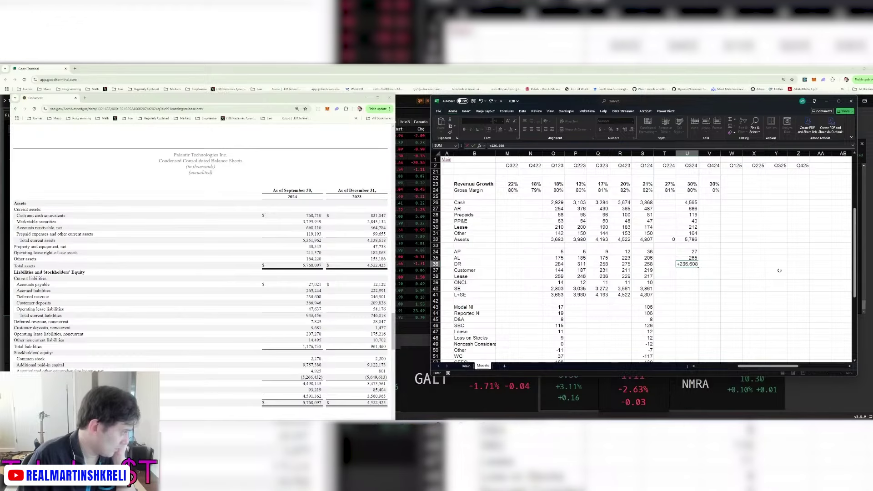
# Enter Q324 deferred revenue (+7.8), net income 149.341 and D&A 24.581-16.494, then return to Godel Terminal.
pyautogui.write('+7.82')
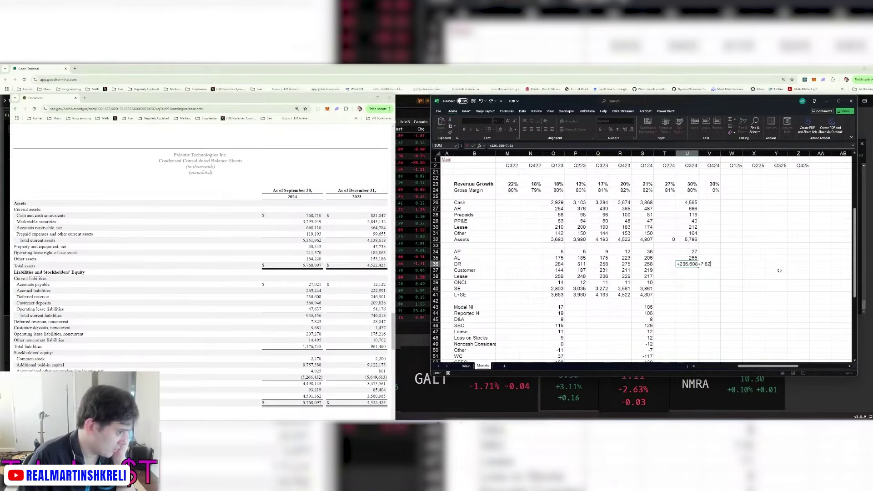
pyautogui.press('Return')
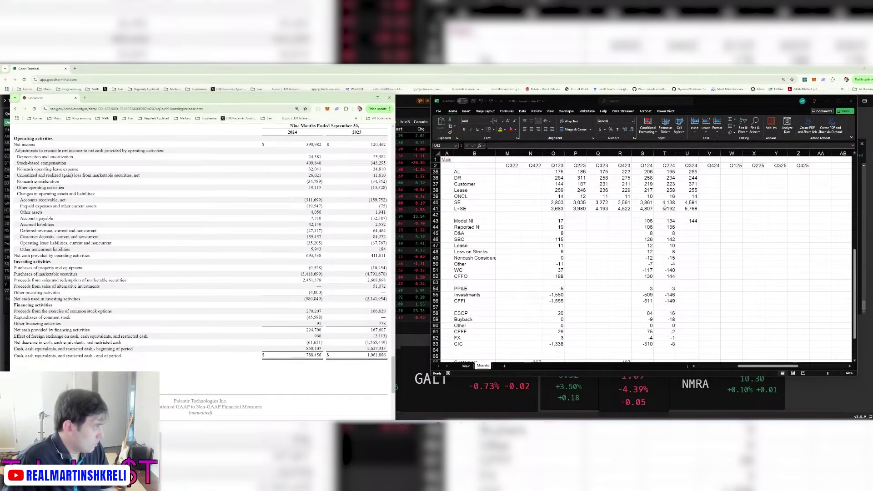
pyautogui.click(687, 227)
pyautogui.write('149.341')
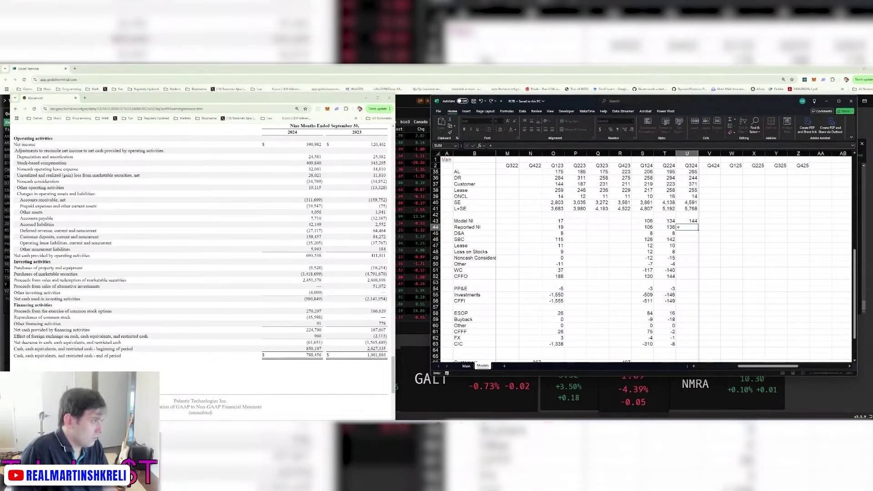
pyautogui.press('Return')
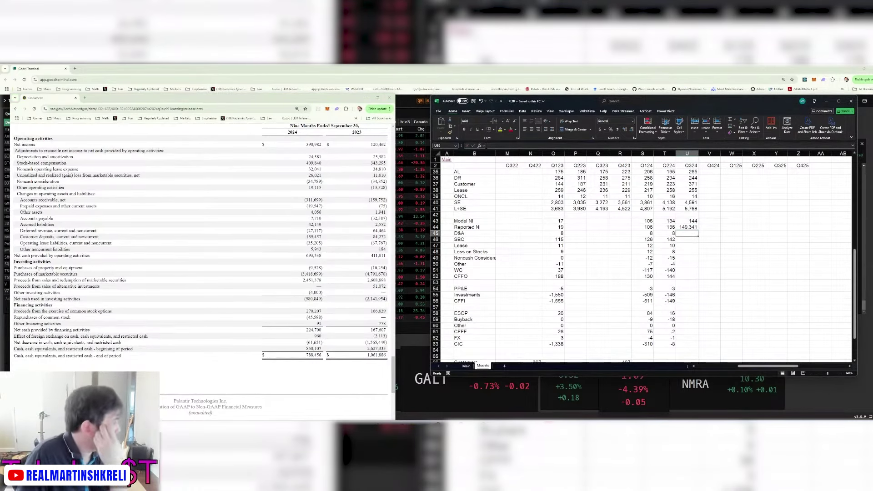
pyautogui.write('+24.581')
pyautogui.write('-16.494')
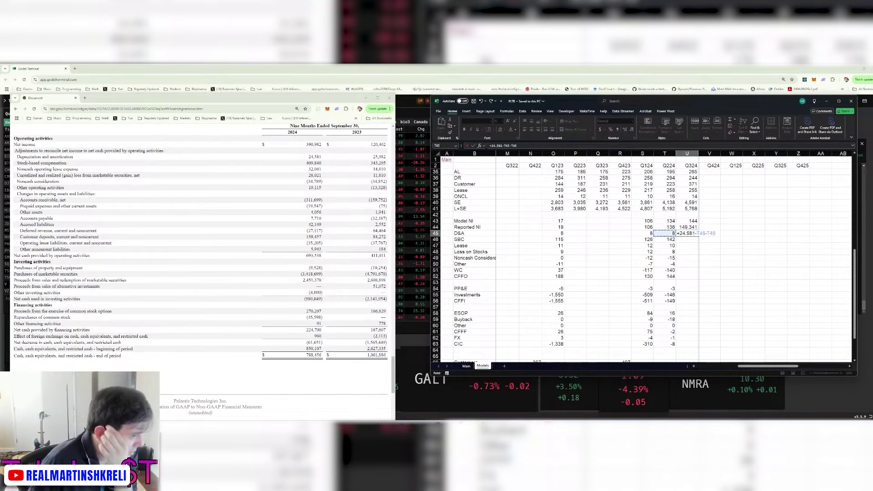
pyautogui.press('Return')
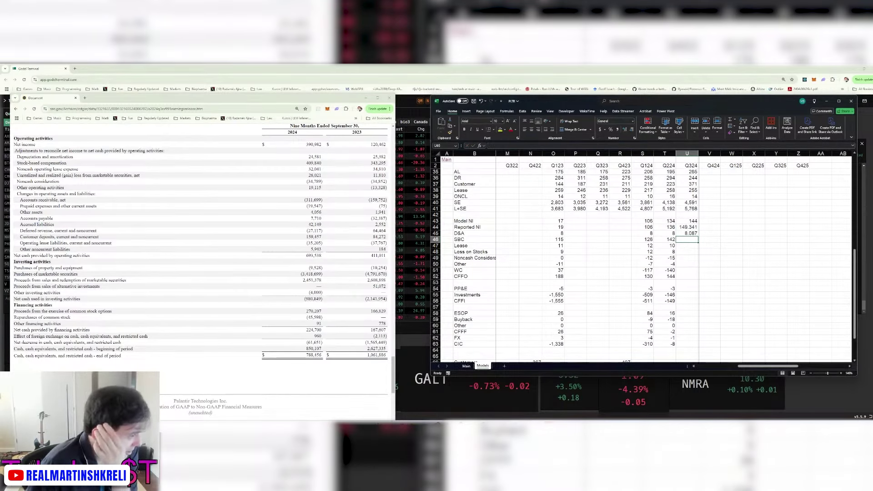
pyautogui.hotkey('alt', 'Tab')
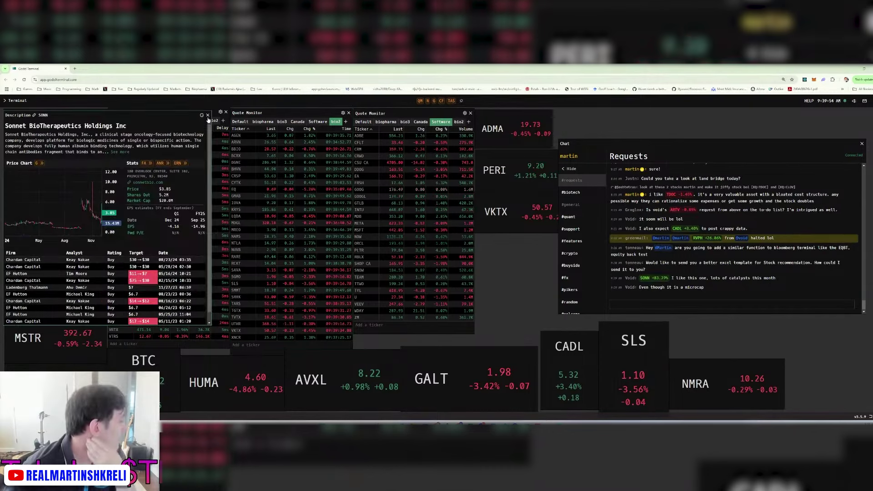
# Close the SONN description panel and type PLTR into the terminal.
pyautogui.click(208, 115)
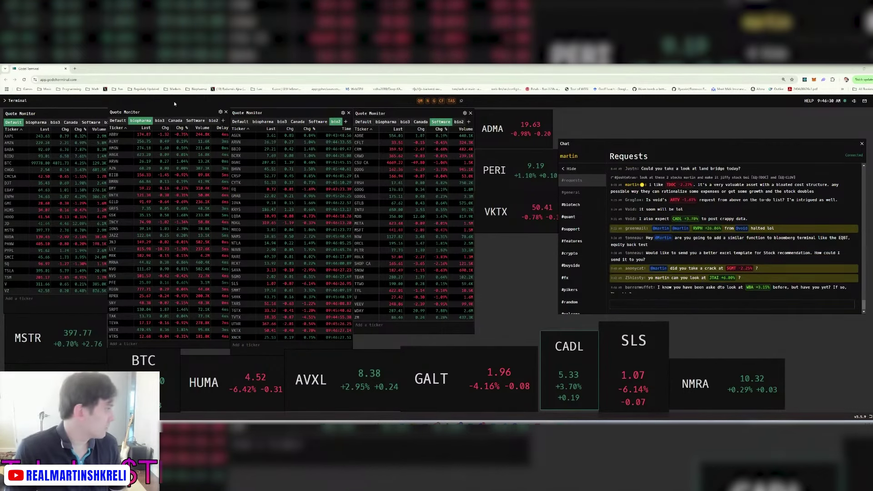
pyautogui.write('PLTR HUMA')
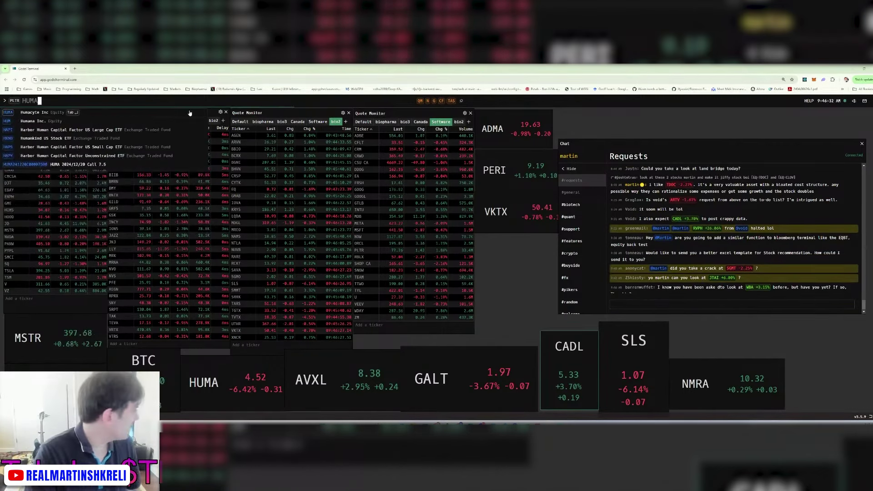
pyautogui.press('Escape')
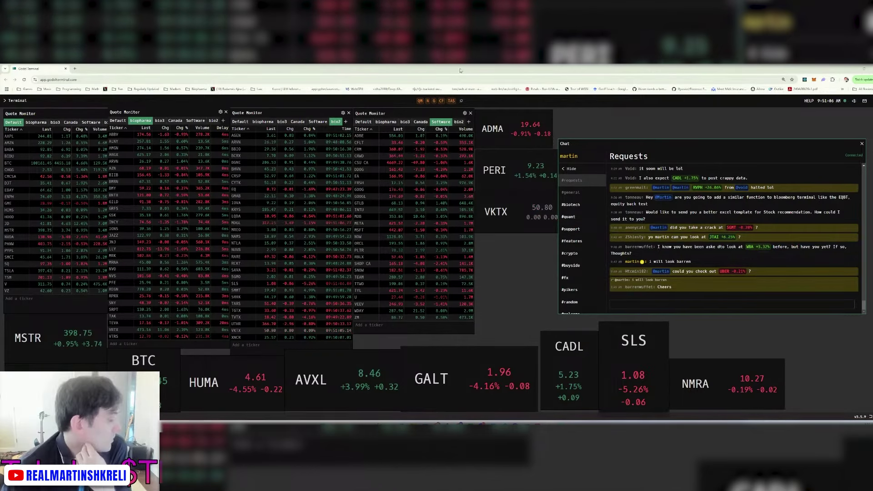
# Open the terminal functions list, then switch to the Excel notes window.
pyautogui.click(73, 101)
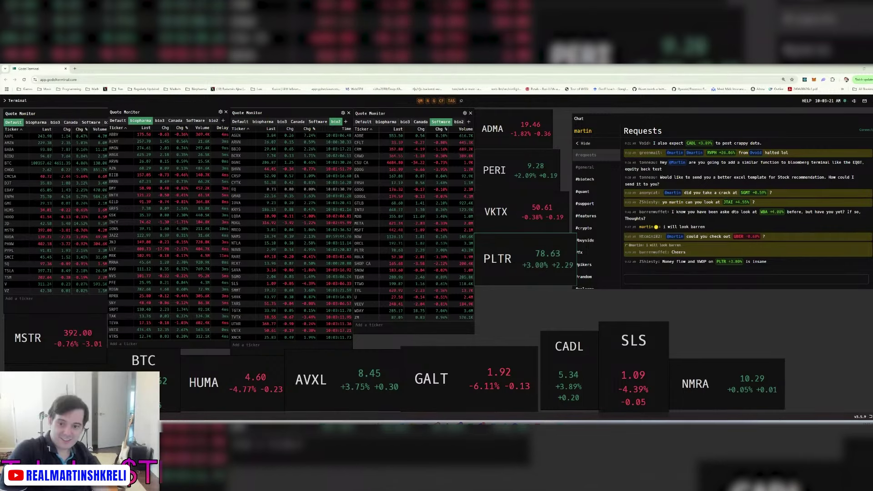
pyautogui.hotkey('alt', 'Tab')
pyautogui.hotkey('alt', 'Tab')
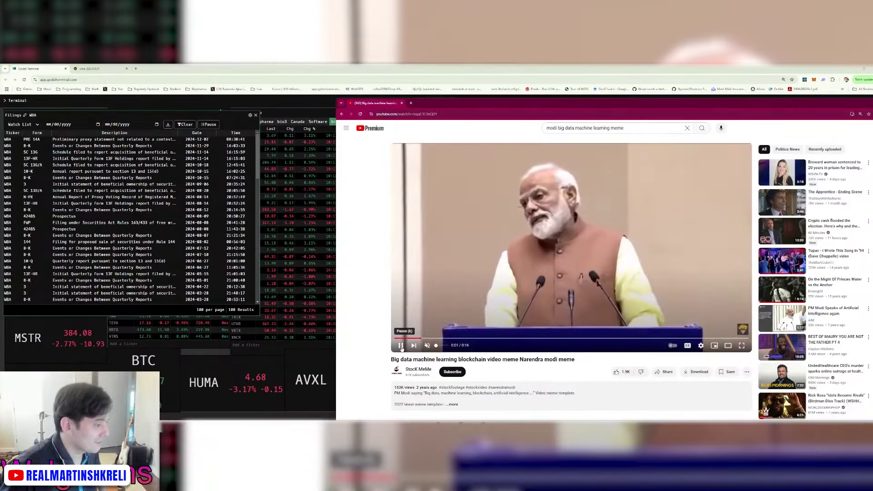
# Unmute and play the big data meme video, then shrink and move its window aside.
pyautogui.click(426, 346)
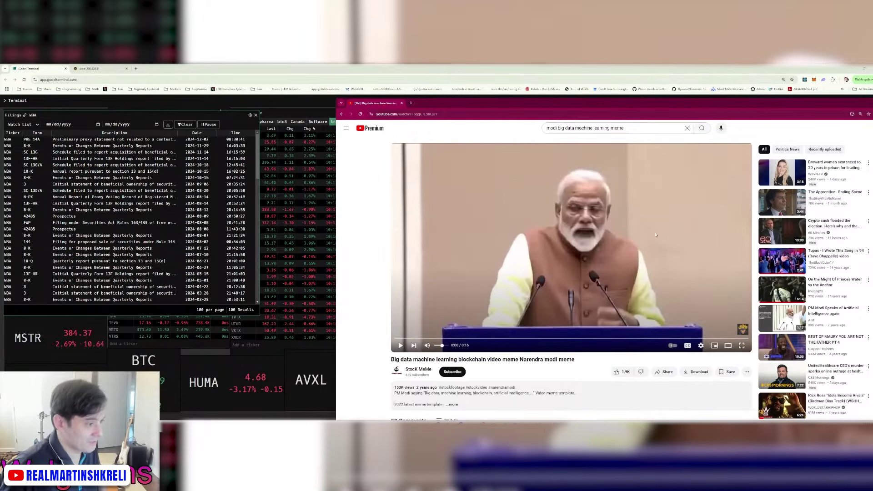
pyautogui.click(676, 217)
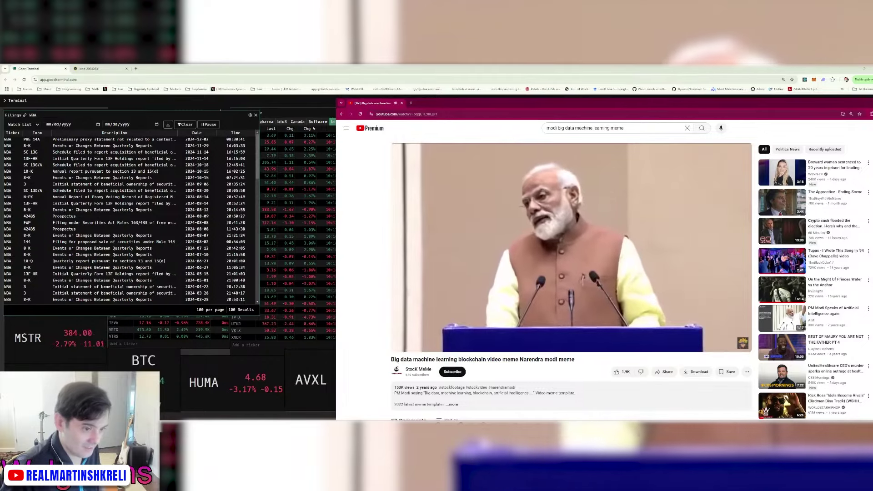
pyautogui.moveTo(871, 234); pyautogui.dragTo(784, 234)
pyautogui.moveTo(725, 98); pyautogui.dragTo(628, 107)
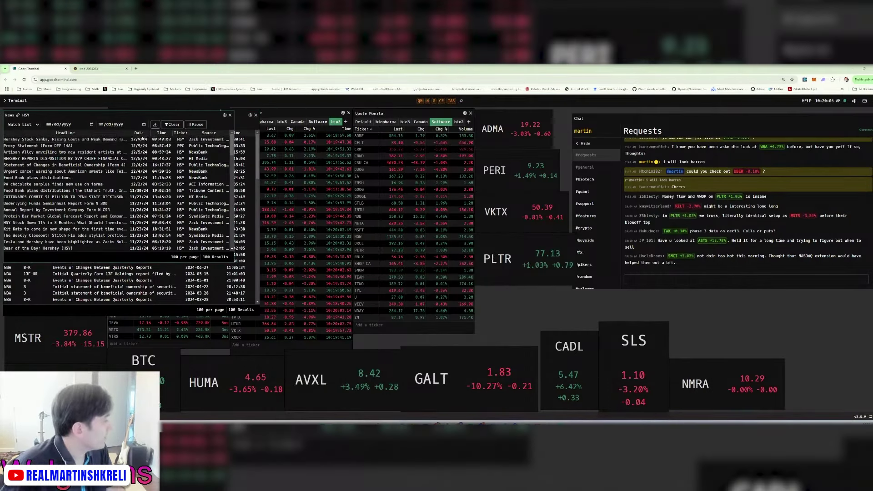
# Load HSY in the terminal, then move the WBA fiscal 2024 10-K window up.
pyautogui.write('HSY')
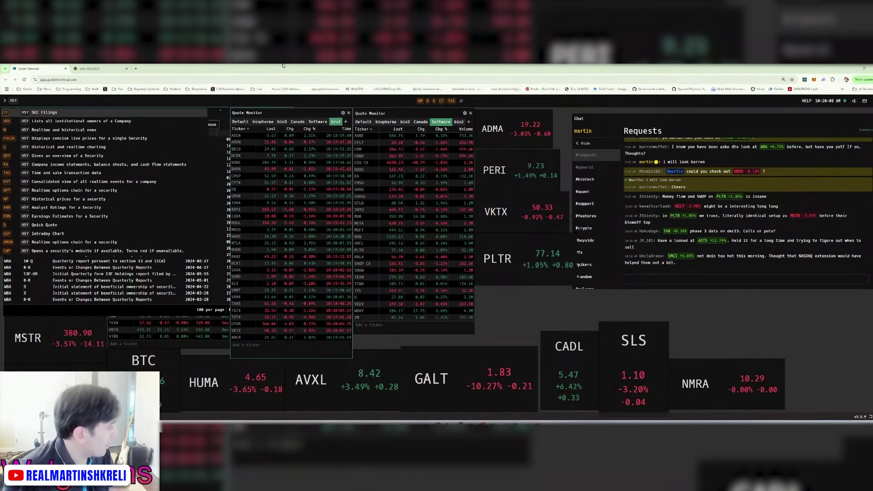
pyautogui.press('Return')
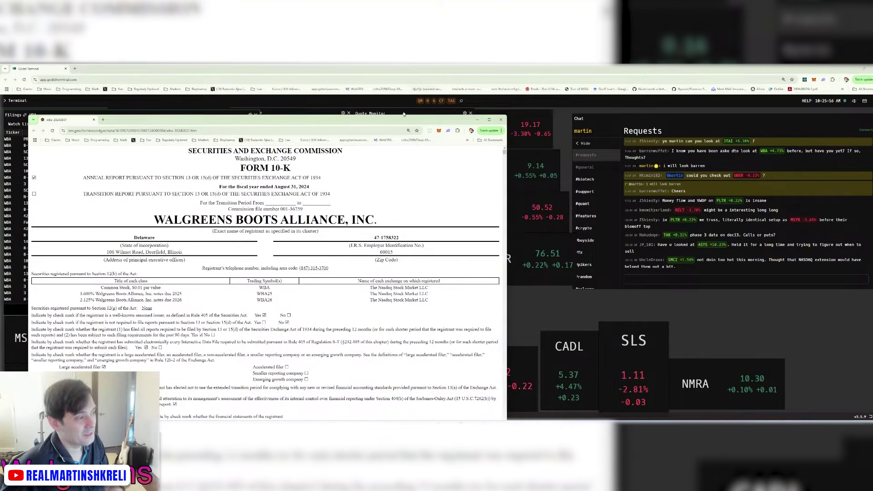
pyautogui.moveTo(412, 119); pyautogui.dragTo(394, 99)
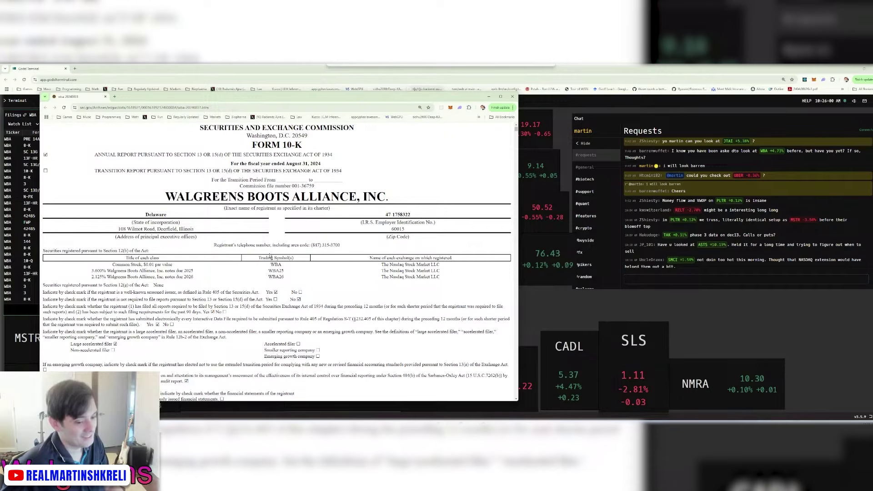
# Open the 10-K consolidated balance sheets and place the EX-99.1 earnings statement beside them.
pyautogui.scroll(-20, 203, 246)
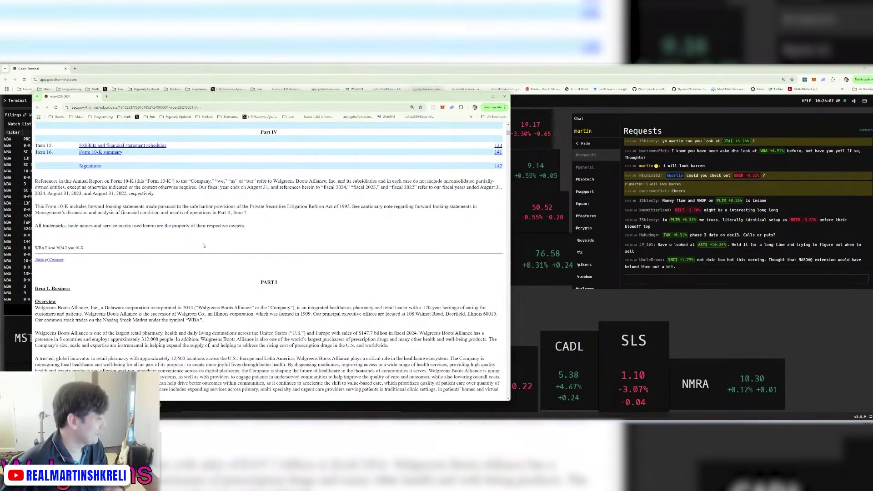
pyautogui.scroll(-15, 203, 245)
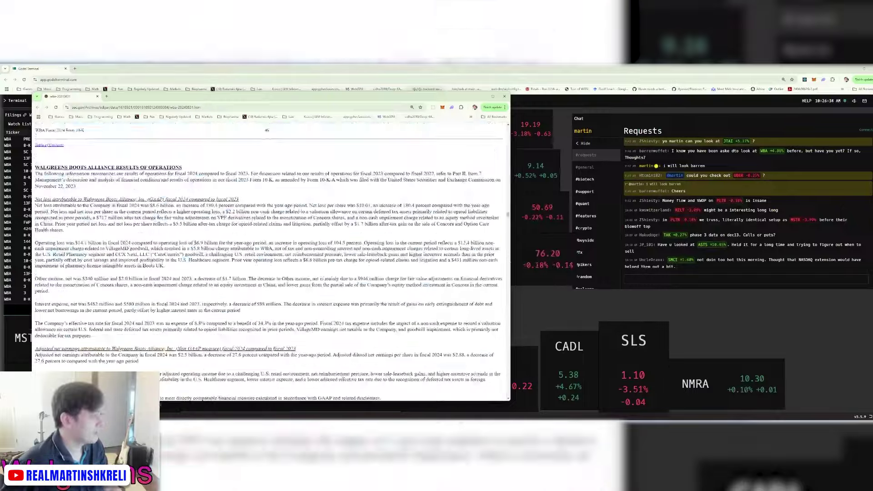
pyautogui.scroll(-10, 178, 177)
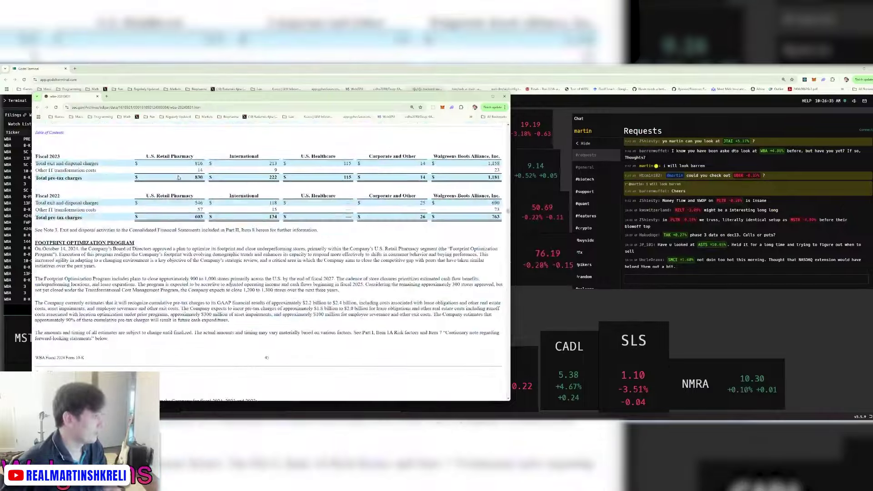
pyautogui.scroll(-15, 179, 177)
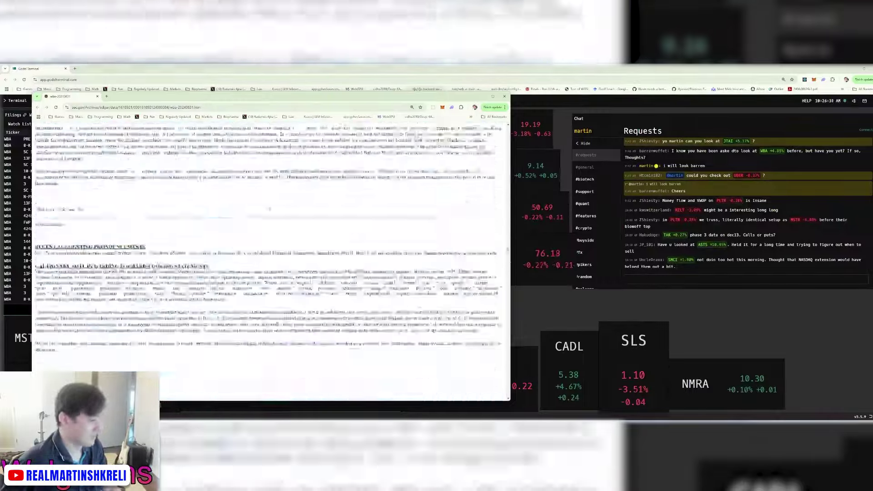
pyautogui.scroll(-15, 270, 209)
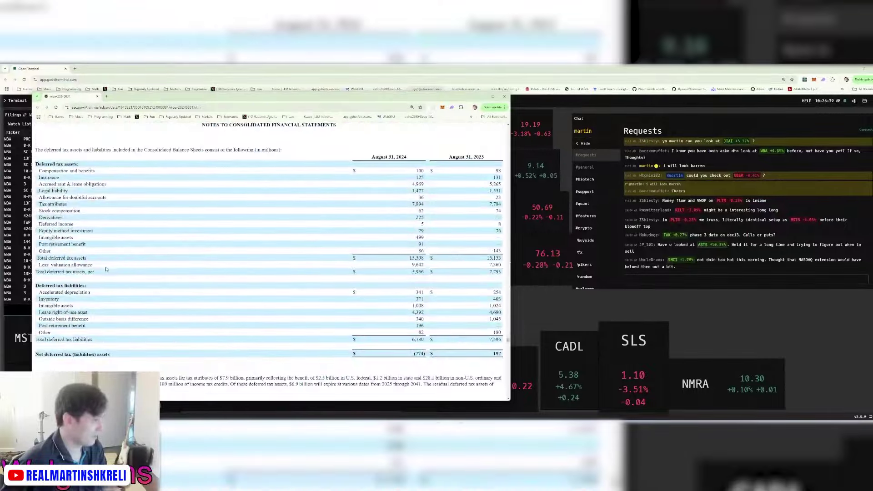
pyautogui.scroll(10, 106, 269)
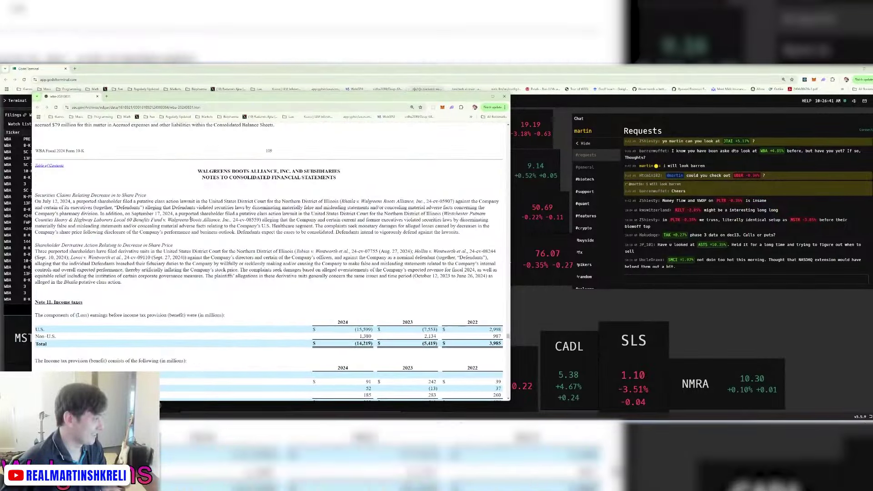
pyautogui.scroll(-20, 190, 220)
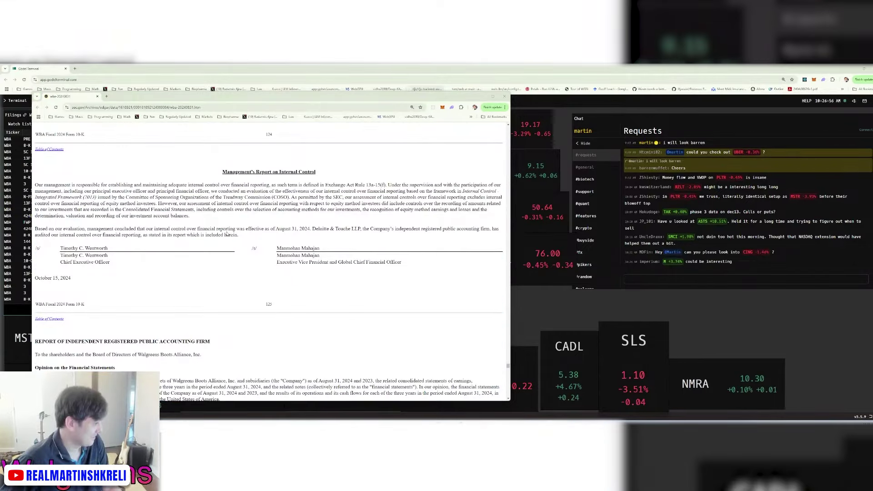
pyautogui.scroll(-20, 227, 233)
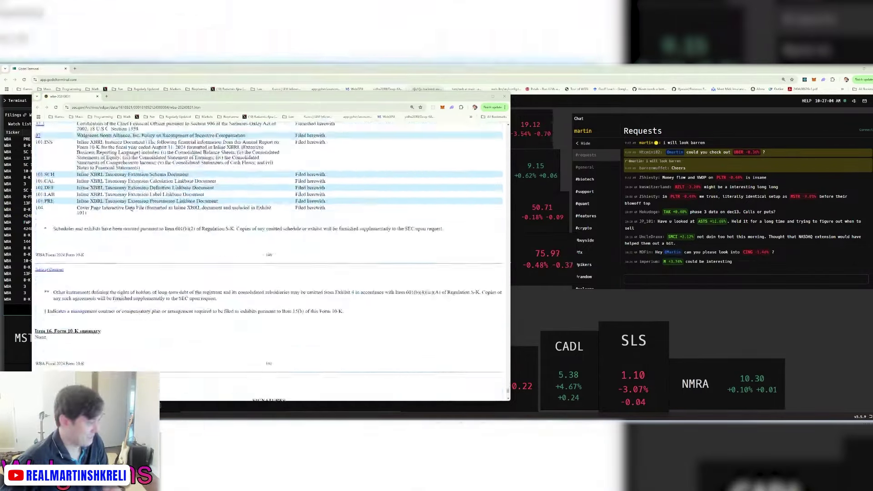
pyautogui.scroll(-10, 121, 202)
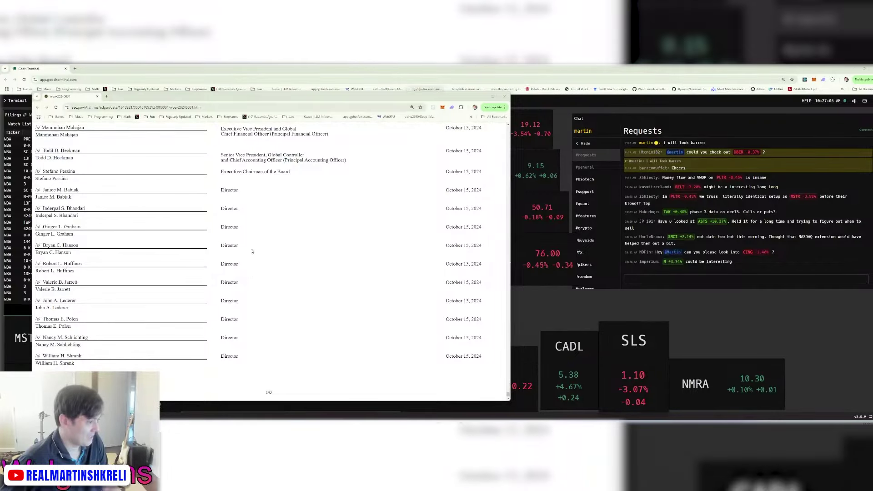
pyautogui.scroll(15, 252, 251)
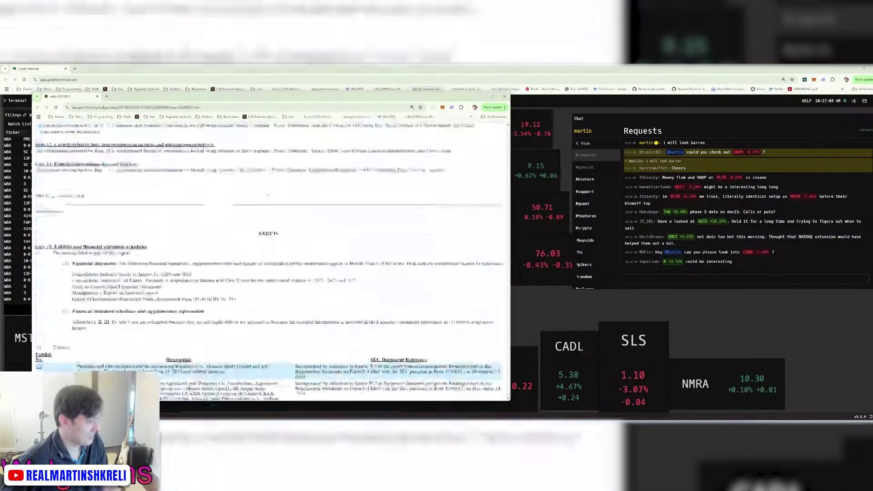
pyautogui.scroll(20, 267, 195)
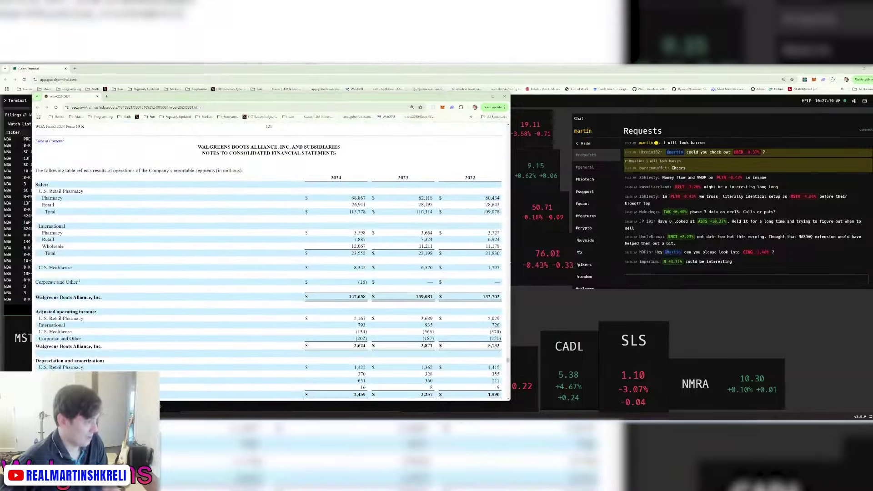
pyautogui.scroll(20, 227, 274)
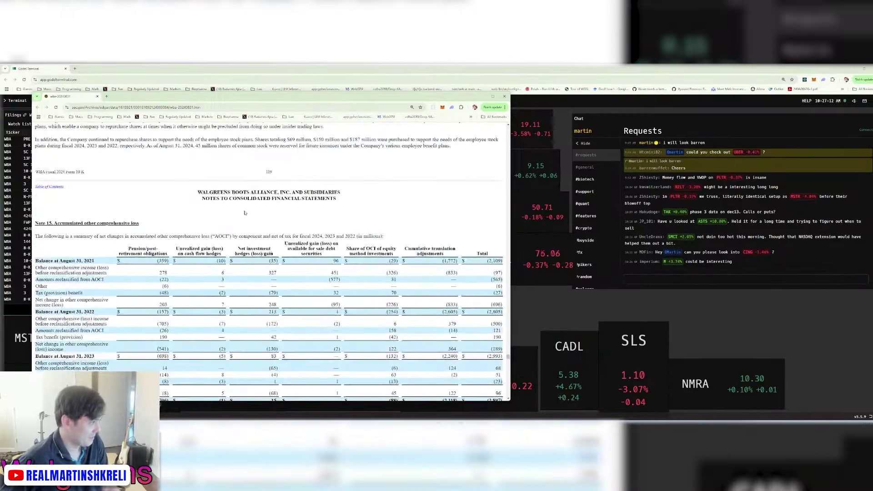
pyautogui.scroll(20, 310, 126)
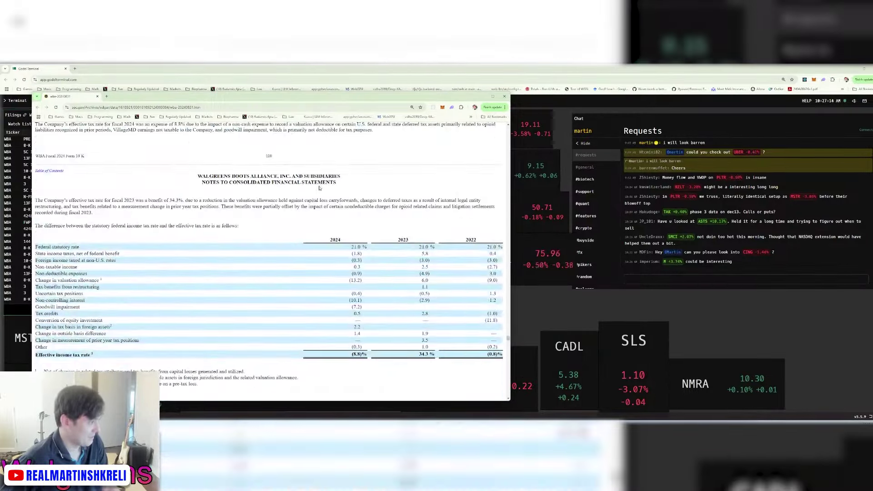
pyautogui.scroll(5, 230, 274)
pyautogui.click(230, 275)
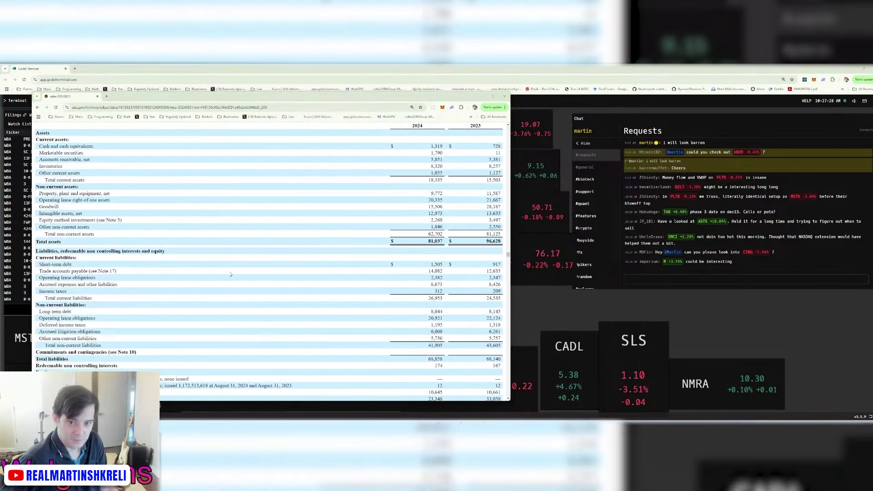
pyautogui.hotkey('alt', 'Tab')
pyautogui.moveTo(175, 99); pyautogui.dragTo(641, 97)
# Enter Cash as =1319+1790+2269 in K5 and begin the Debt sum with 1505.
pyautogui.moveTo(392, 99); pyautogui.dragTo(370, 95)
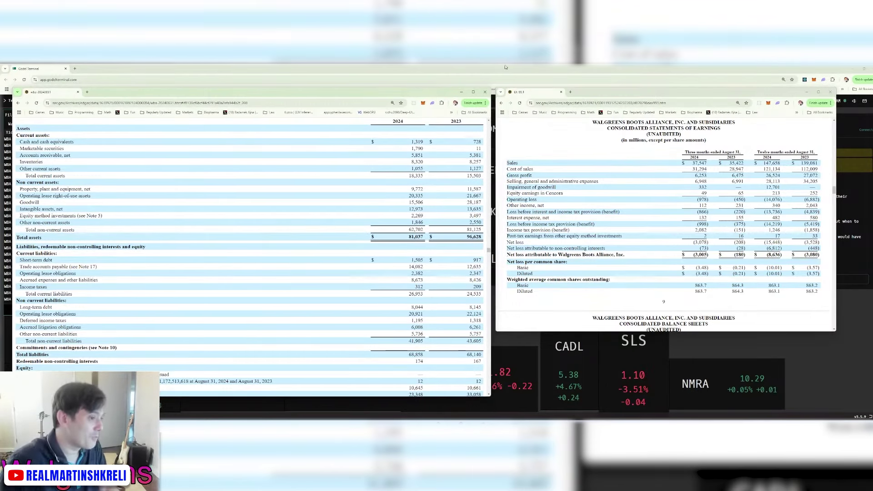
pyautogui.hotkey('alt', 'Tab')
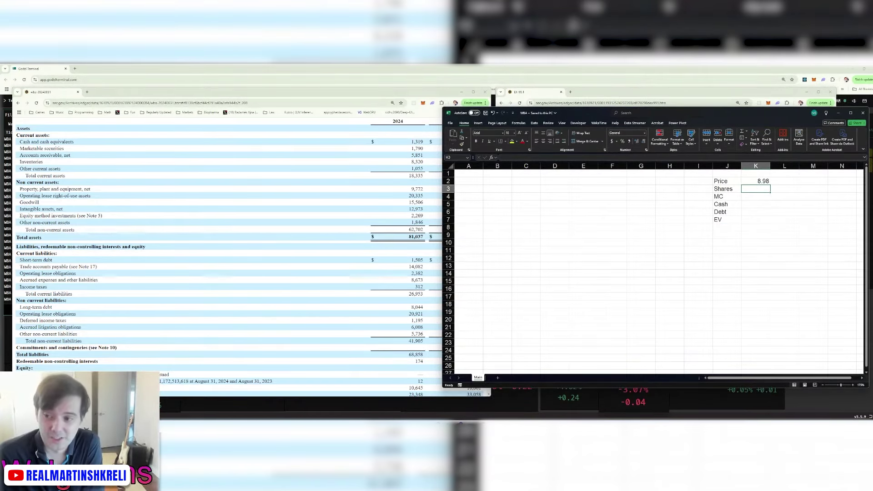
pyautogui.hotkey('alt', 'Tab')
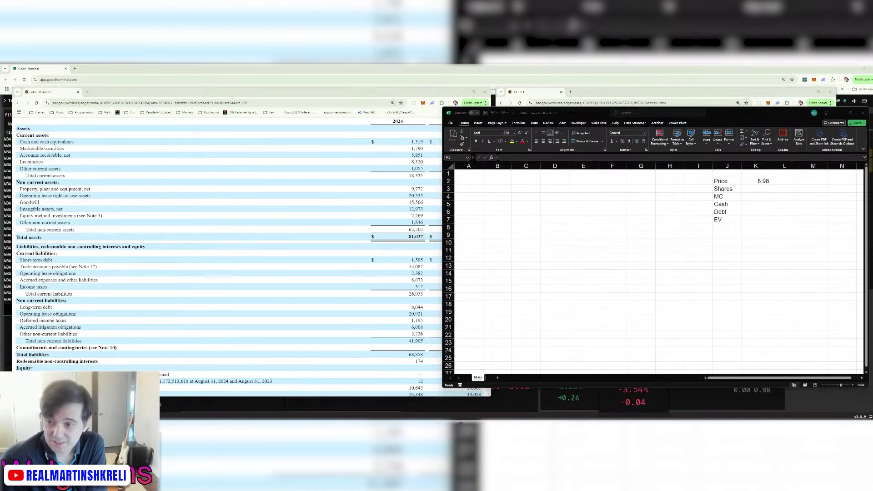
pyautogui.press('Down')
pyautogui.press('Down')
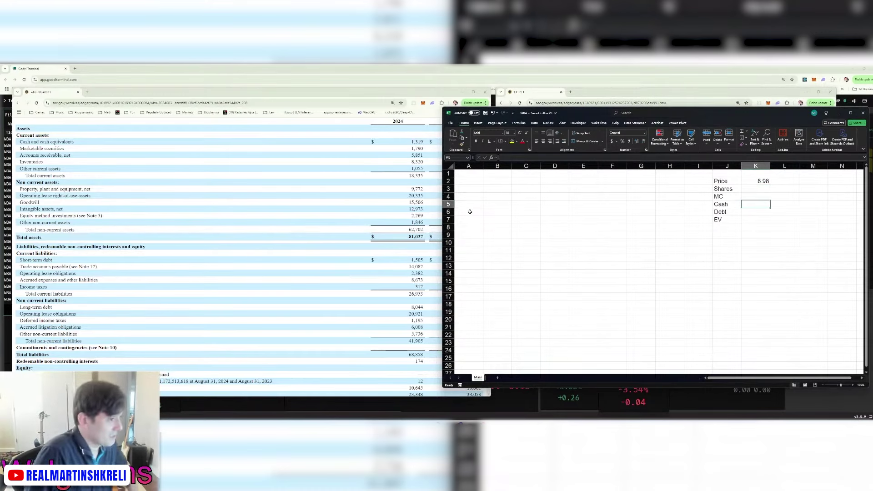
pyautogui.write('+1319+1790')
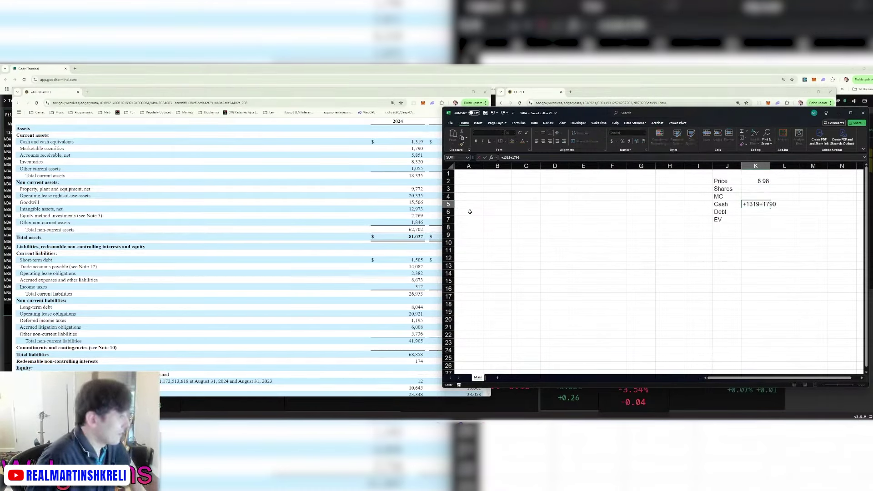
pyautogui.write('+2269')
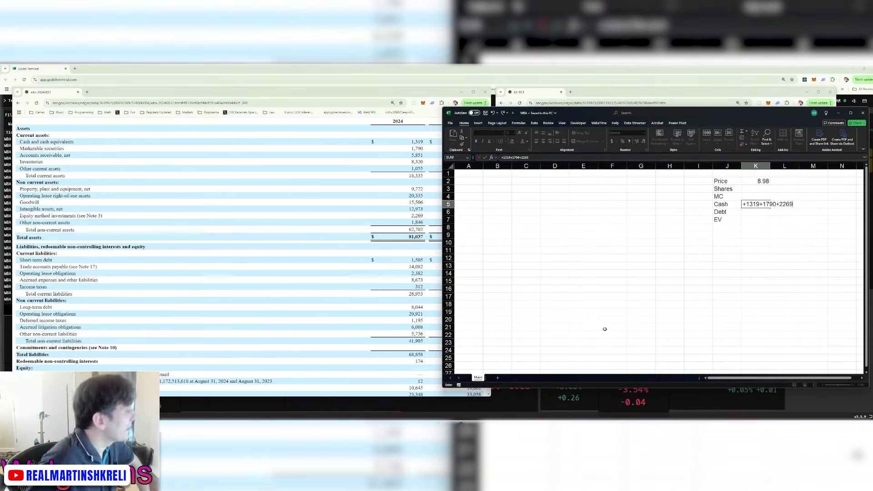
pyautogui.press('Return')
pyautogui.write('+1505+')
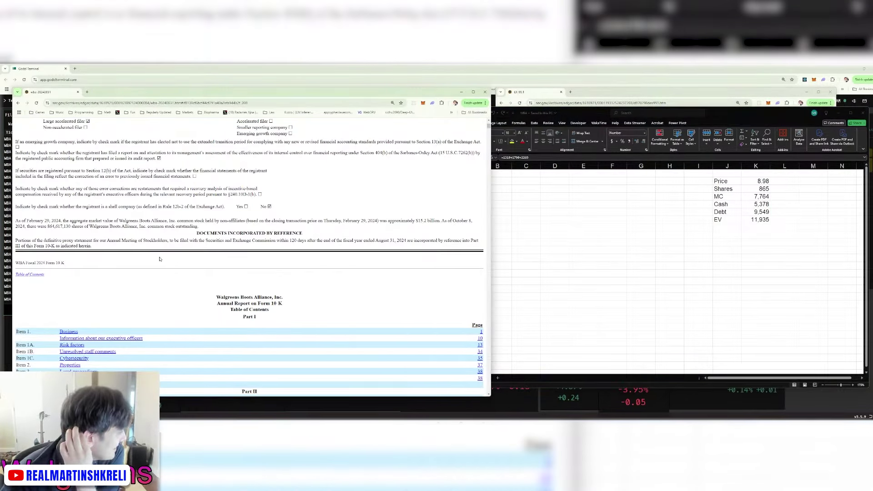
# Scroll the 10-K down to the Consolidated Statements of Earnings showing 2024 sales of 147,658.
pyautogui.click(230, 66)
pyautogui.scroll(-2, 243, 147)
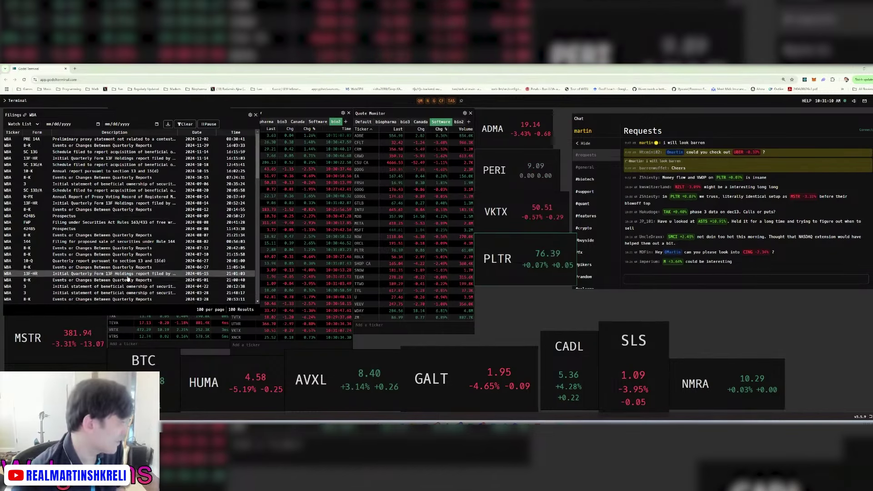
pyautogui.hotkey('alt', 'Tab')
pyautogui.scroll(-7, 159, 154)
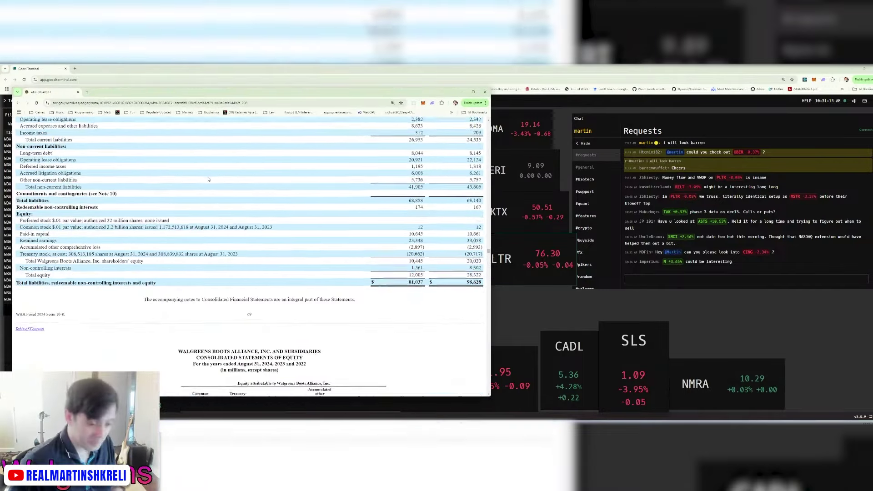
pyautogui.scroll(-12, 153, 249)
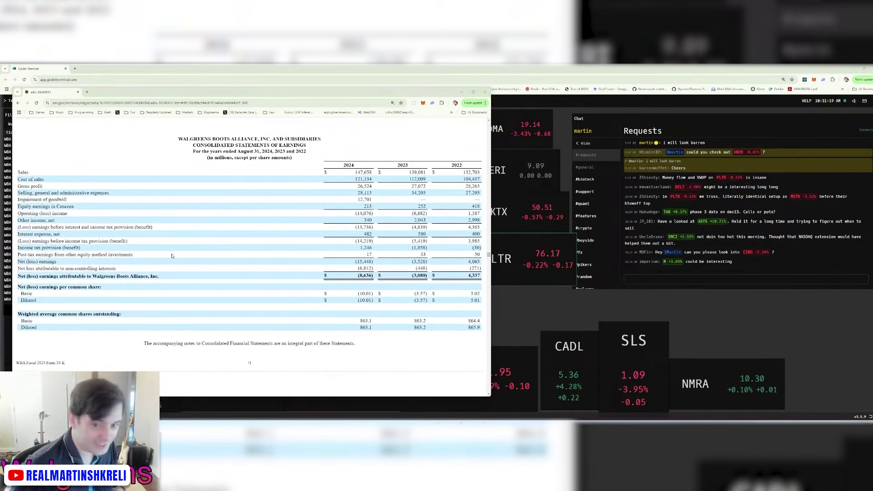
pyautogui.hotkey('alt', 'Tab')
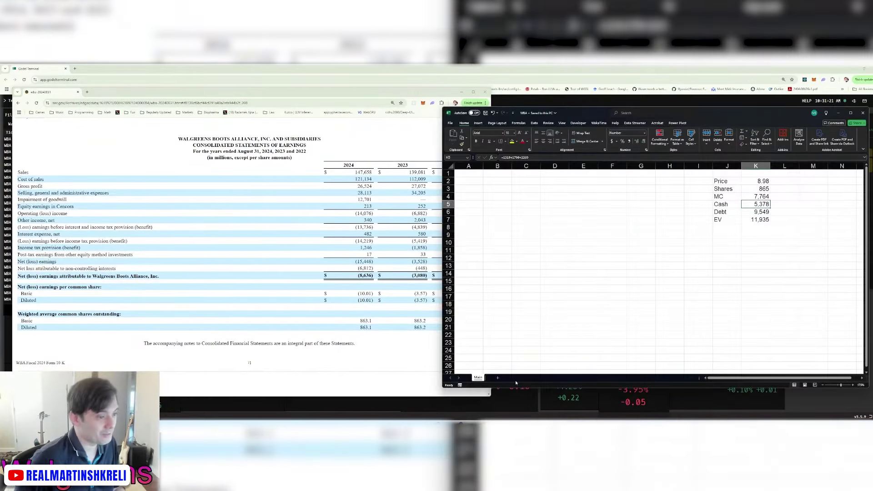
# Switch to the Model sheet, save, and set the workbook beside the earnings statement.
pyautogui.click(498, 379)
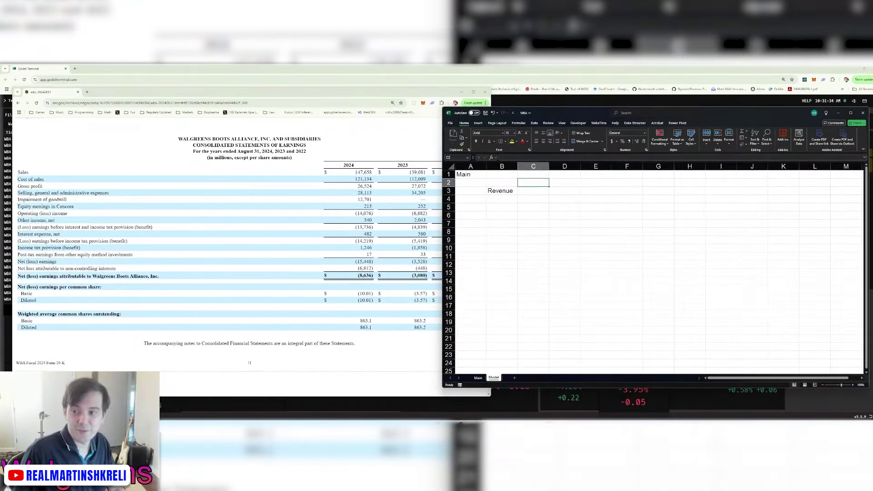
pyautogui.hotkey('alt', 'Tab')
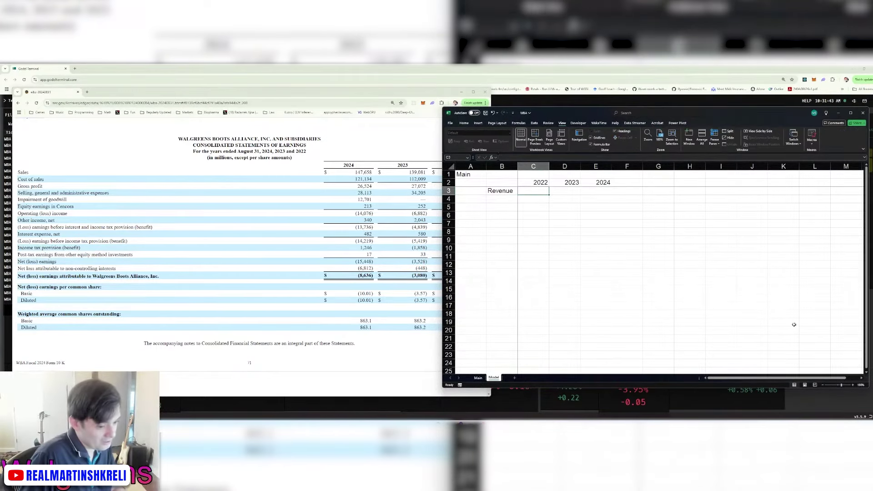
pyautogui.hotkey('ctrl', 's')
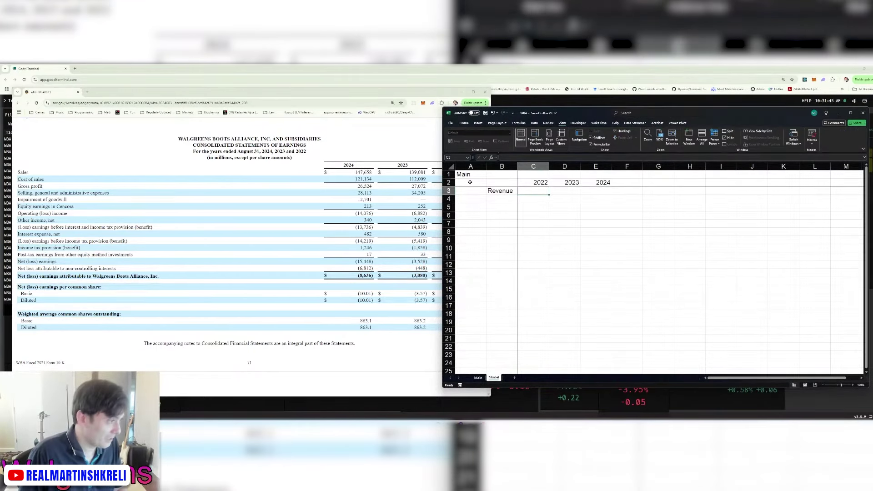
pyautogui.doubleClick(485, 168)
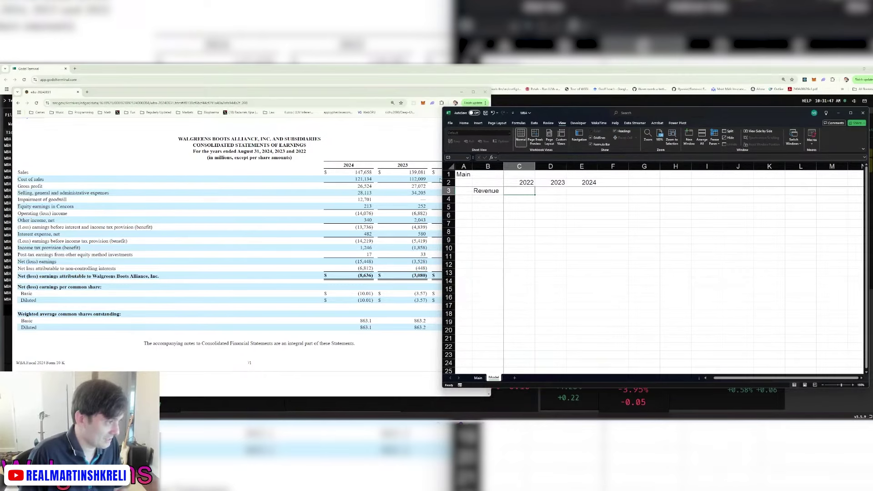
pyautogui.moveTo(441, 180); pyautogui.dragTo(494, 182)
# Enter revenue of 32,703, 139,081 and 147,658 for 2022–2024.
pyautogui.write('132.703')
pyautogui.press('BackSpace')
pyautogui.press('BackSpace')
pyautogui.press('BackSpace')
pyautogui.press('BackSpace')
pyautogui.press('BackSpace')
pyautogui.press('BackSpace')
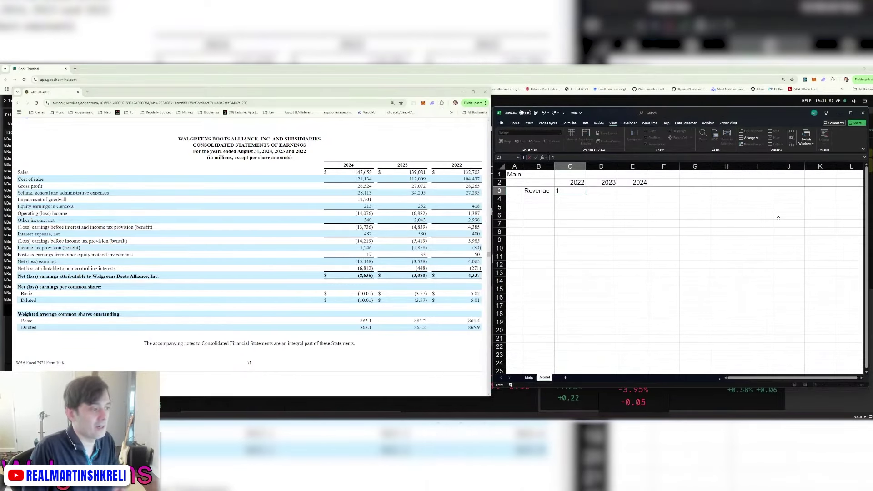
pyautogui.write('32703')
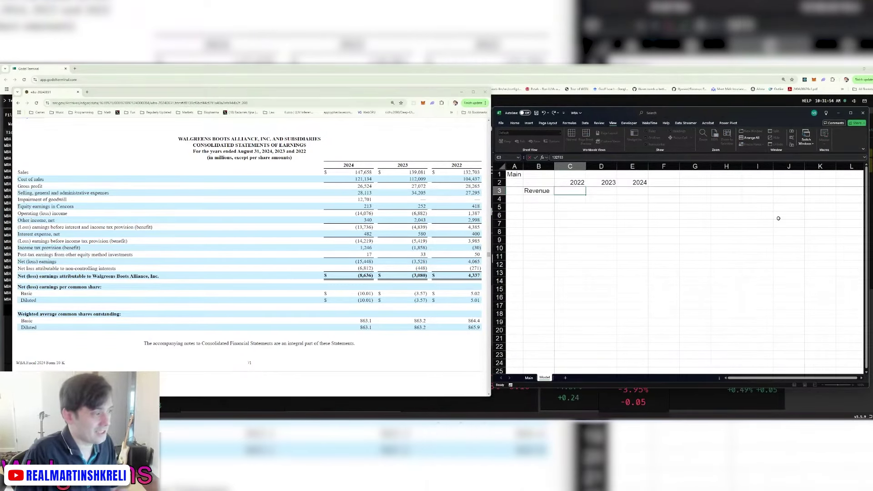
pyautogui.press('Tab')
pyautogui.write('139081')
pyautogui.press('Tab')
pyautogui.write('14765')
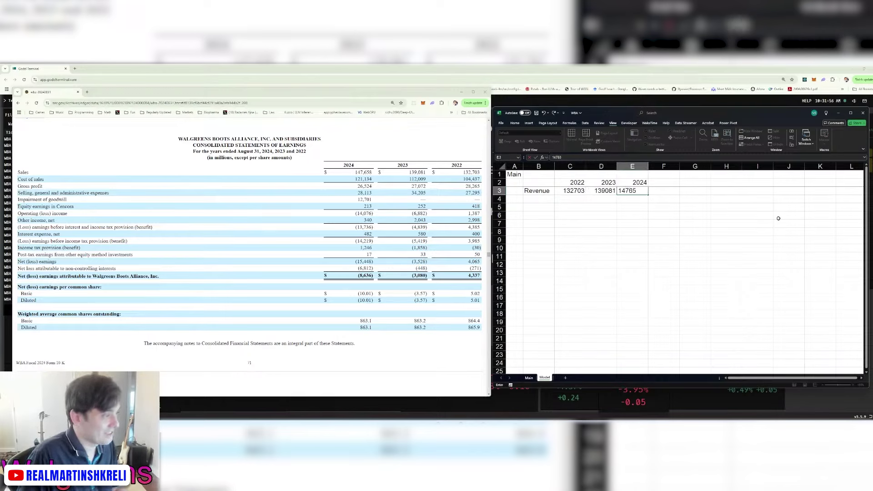
pyautogui.write('8')
pyautogui.press('Return')
pyautogui.press('Left')
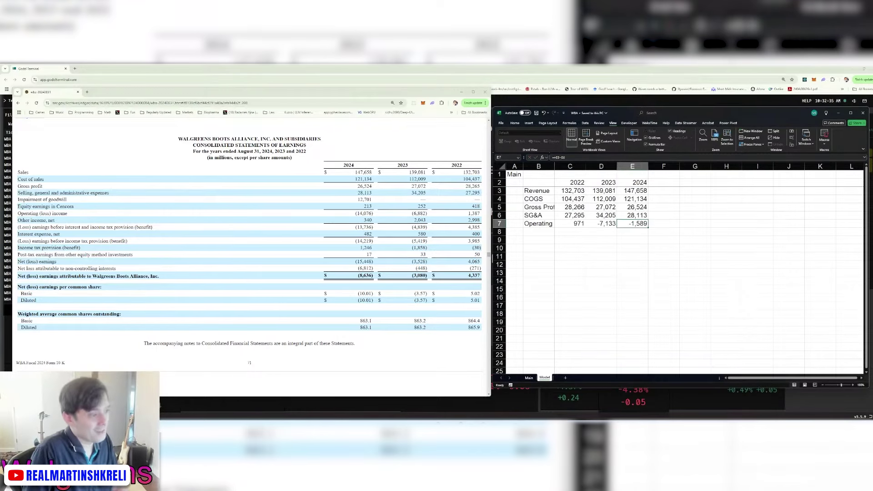
pyautogui.doubleClick(554, 167)
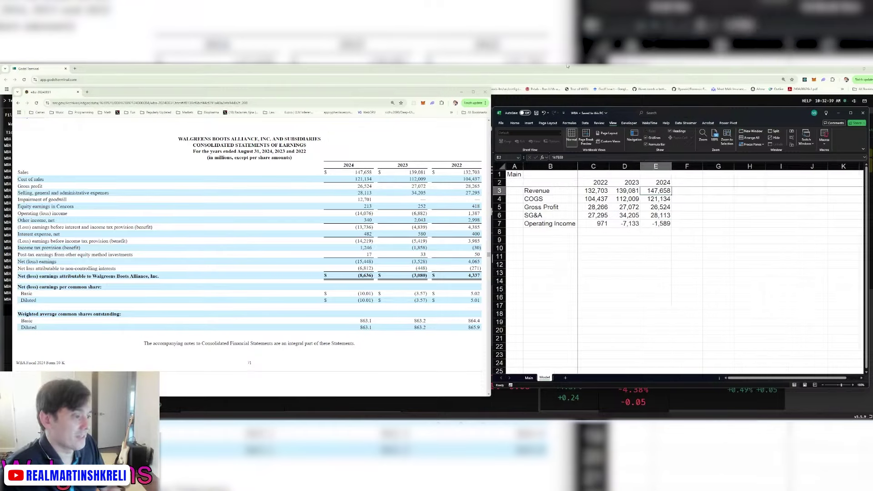
# Enter 2024 other income as 340-482, pretax income =E7+E8, and taxes of 1,246.
pyautogui.click(573, 67)
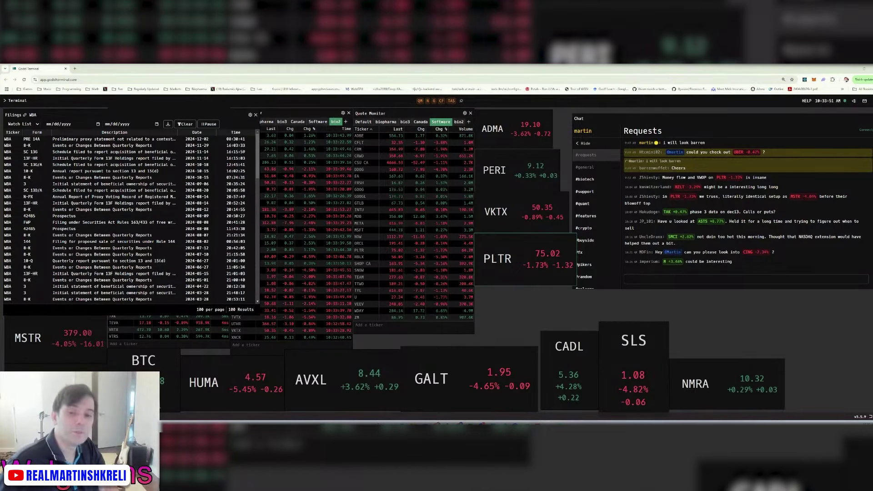
pyautogui.hotkey('alt', 'Tab')
pyautogui.hotkey('alt', 'Tab')
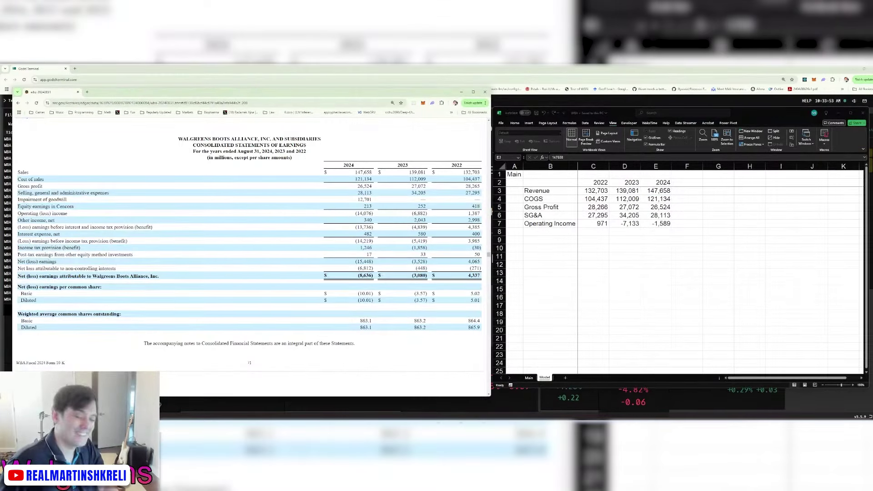
pyautogui.hotkey('alt', 'Tab')
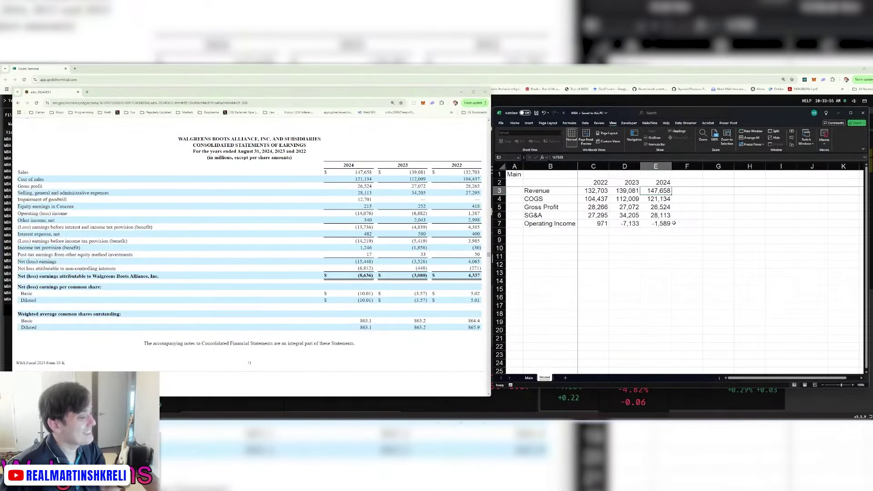
pyautogui.click(656, 233)
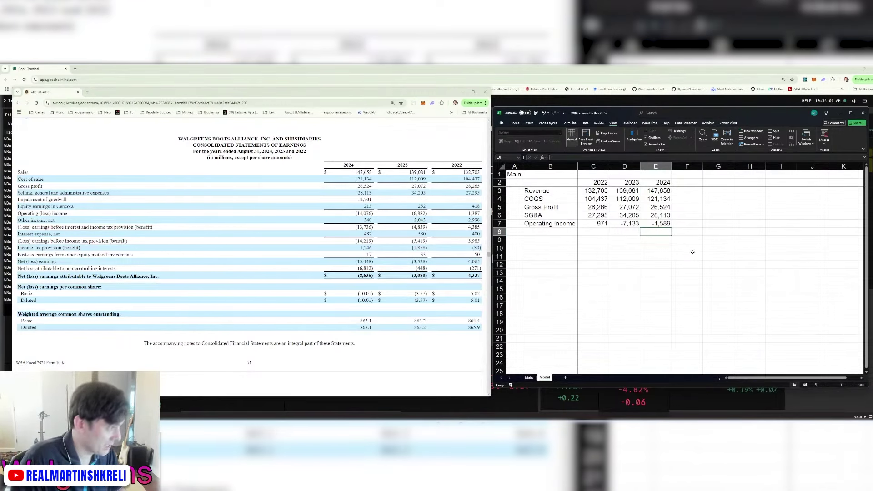
pyautogui.write('+340')
pyautogui.press('Return')
pyautogui.write('+E7+E8')
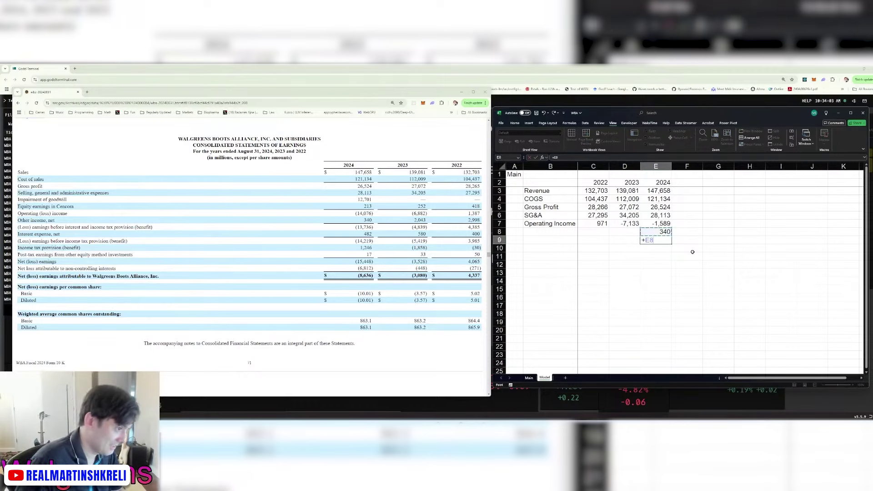
pyautogui.press('Return')
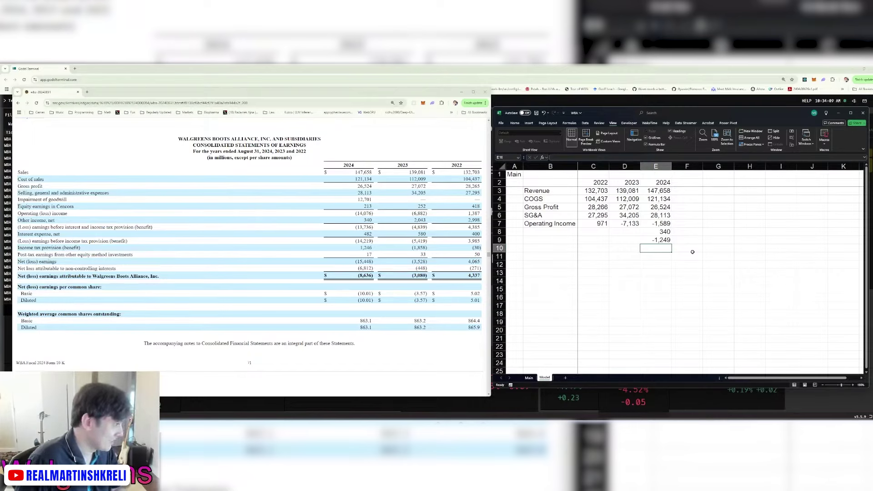
pyautogui.press('Up')
pyautogui.press('Up')
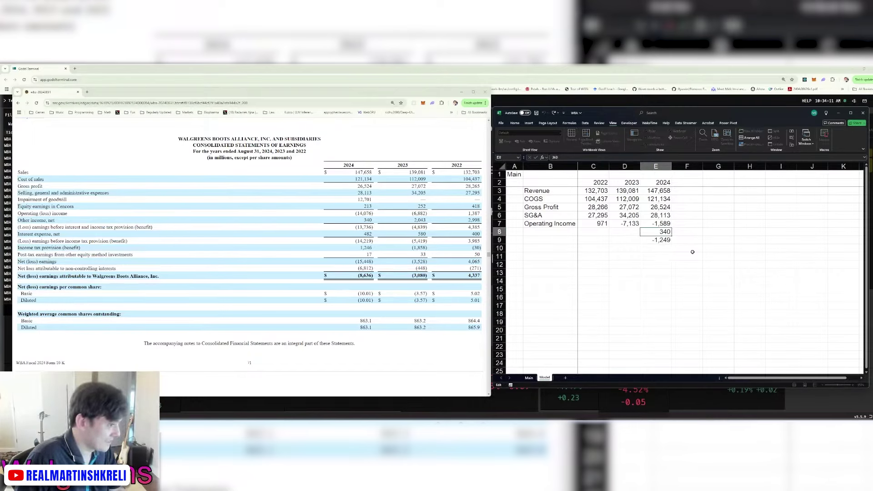
pyautogui.write('+340')
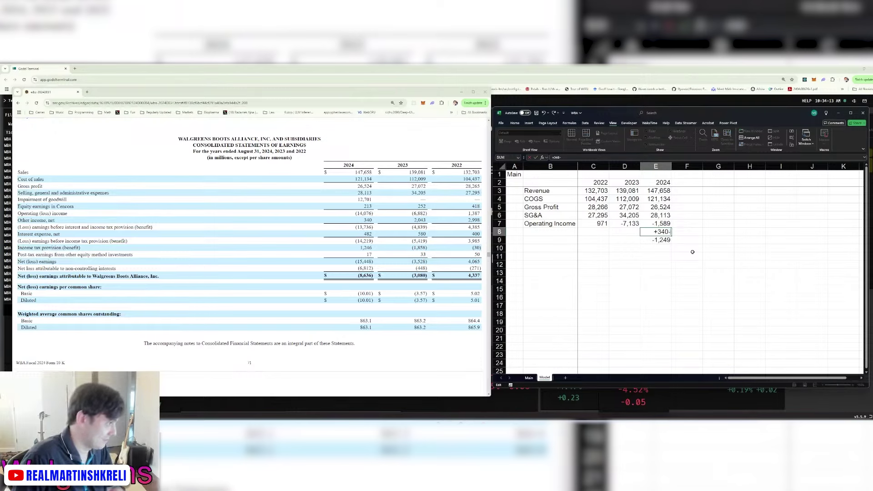
pyautogui.write('-482')
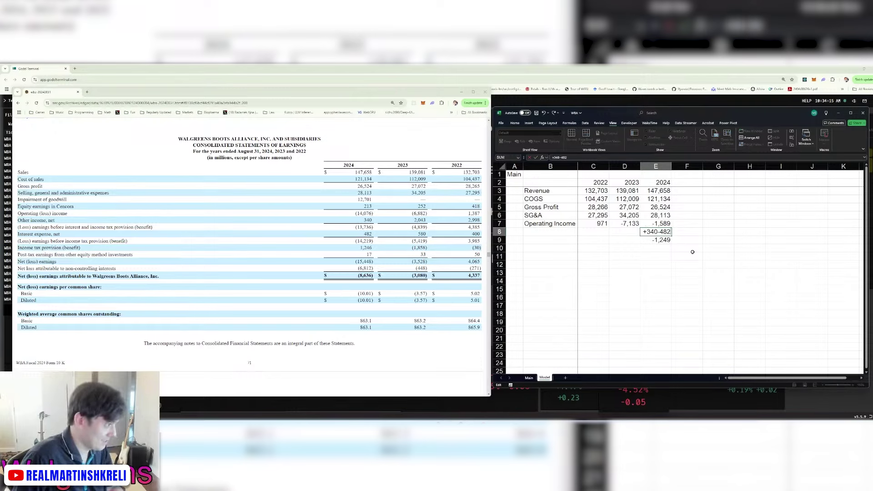
pyautogui.press('Return')
pyautogui.press('Return')
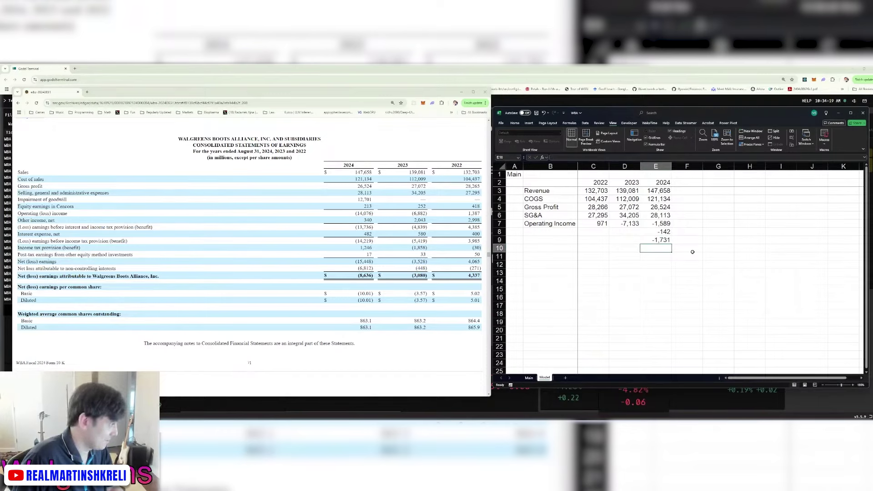
pyautogui.write('+')
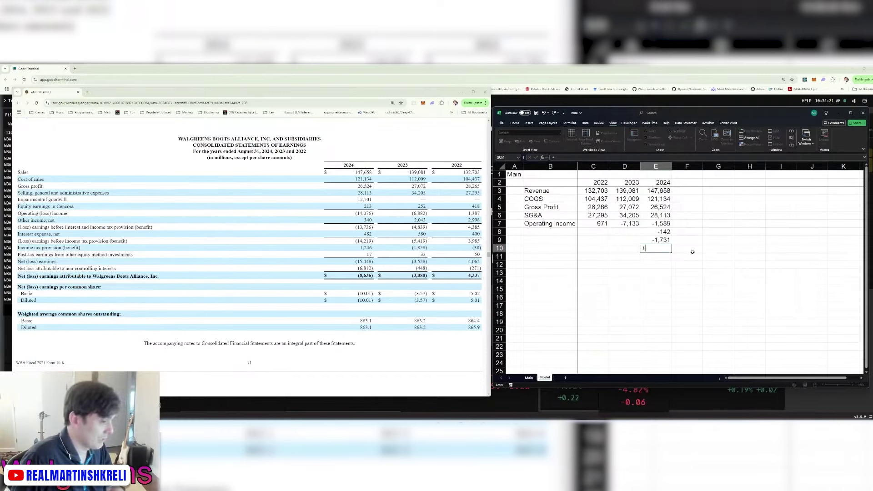
pyautogui.write('1246')
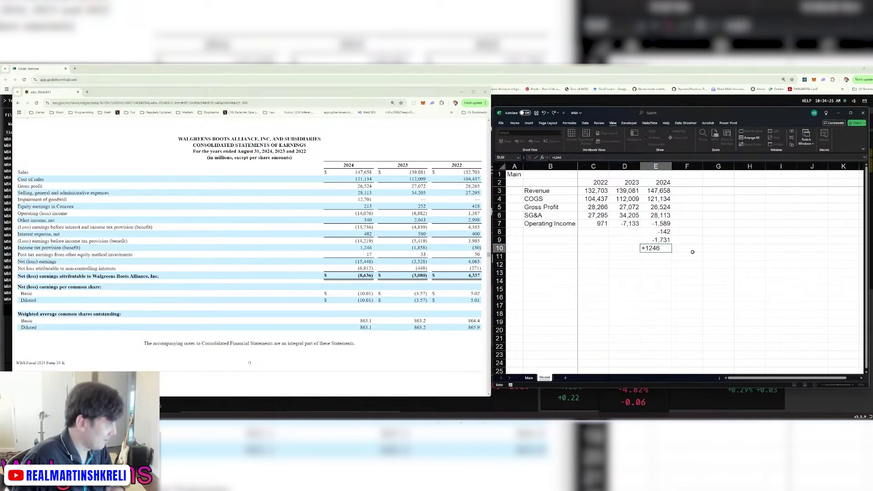
pyautogui.press('Return')
# Add the 2024 net income formula (pretax minus taxes) and label Pretax Income and Interest Income.
pyautogui.write('+')
pyautogui.press('Up')
pyautogui.press('Up')
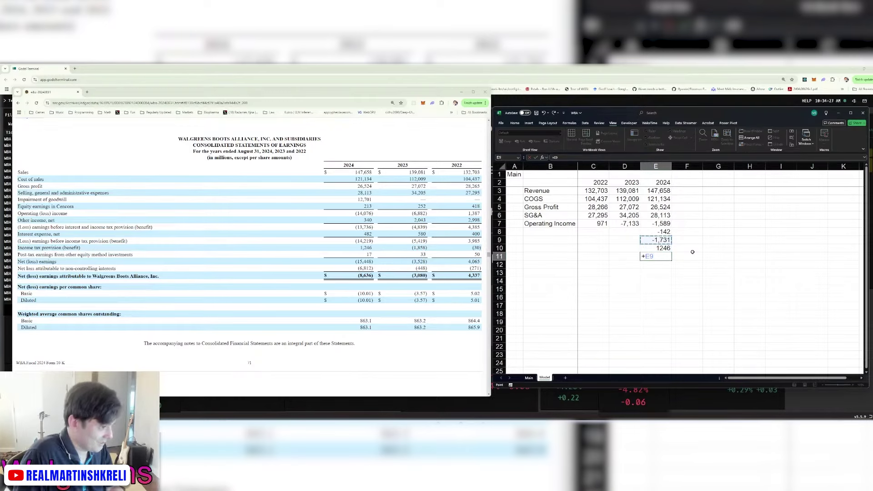
pyautogui.write('-')
pyautogui.press('Up')
pyautogui.press('Return')
pyautogui.press('Up')
pyautogui.press('Up')
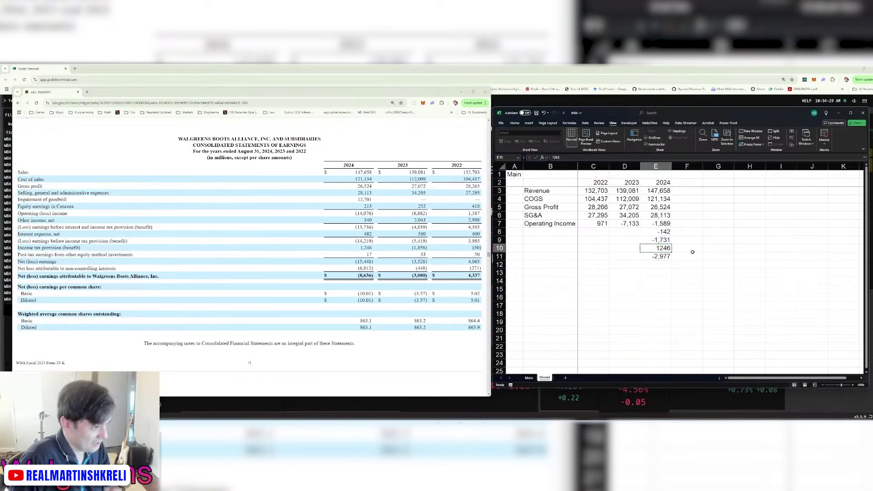
pyautogui.hotkey('ctrl', '1')
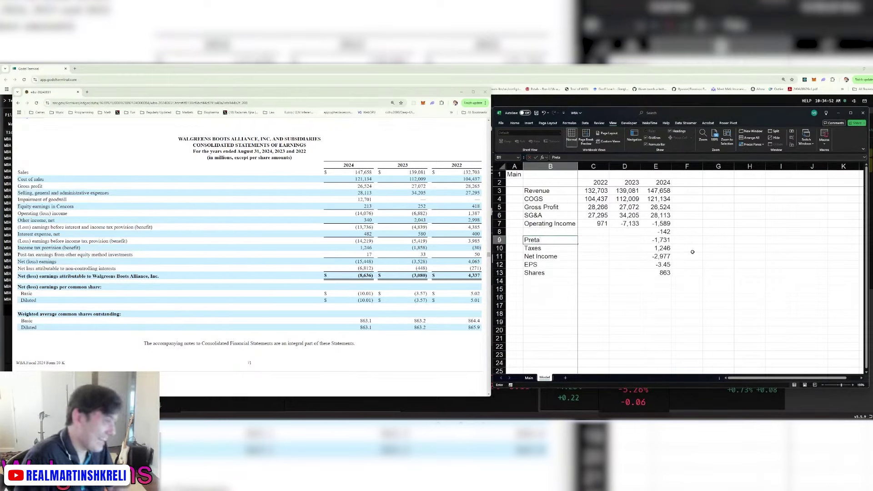
pyautogui.write('x Income')
pyautogui.press('Up')
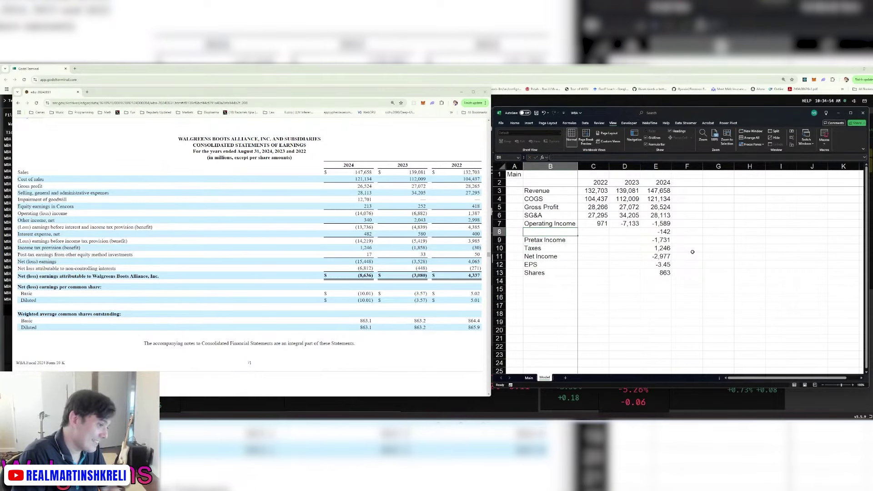
pyautogui.write('Interest Income')
pyautogui.press('Right')
pyautogui.press('Right')
pyautogui.hotkey('ctrl', 's')
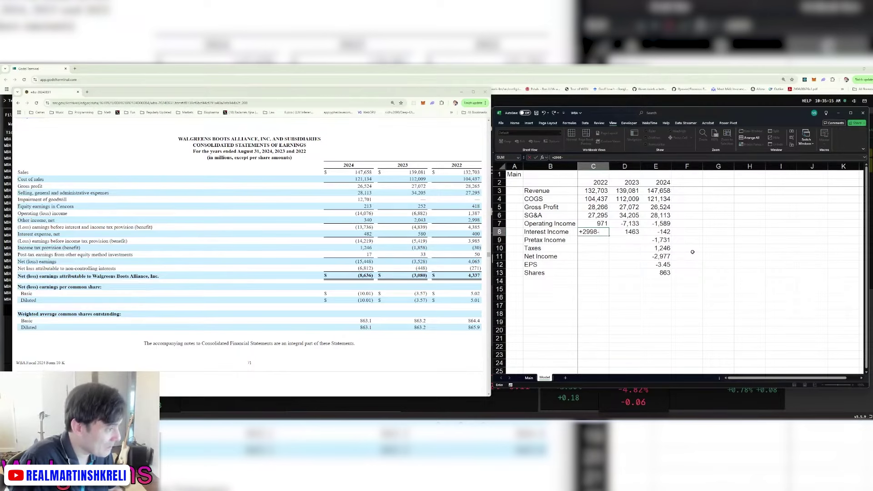
# Enter 2022 interest income of 400 and copy pretax and net income formulas to 2022–2023.
pyautogui.write('400')
pyautogui.press('Return')
pyautogui.press('Right')
pyautogui.press('Right')
pyautogui.hotkey('ctrl', 'c')
pyautogui.press('Left')
pyautogui.press('Left')
pyautogui.hotkey('shift', 'Right')
pyautogui.hotkey('ctrl', 'v')
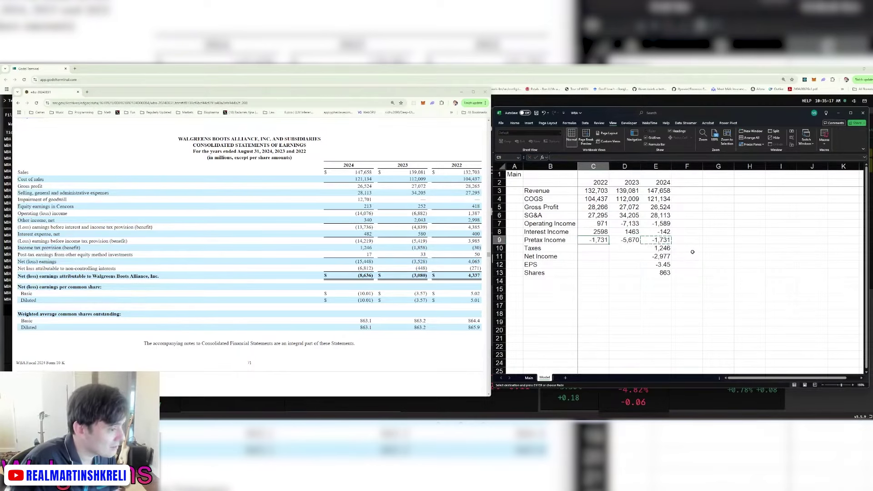
pyautogui.press('Down')
pyautogui.press('Down')
pyautogui.hotkey('shift', 'Right')
pyautogui.press('Return')
pyautogui.press('Down')
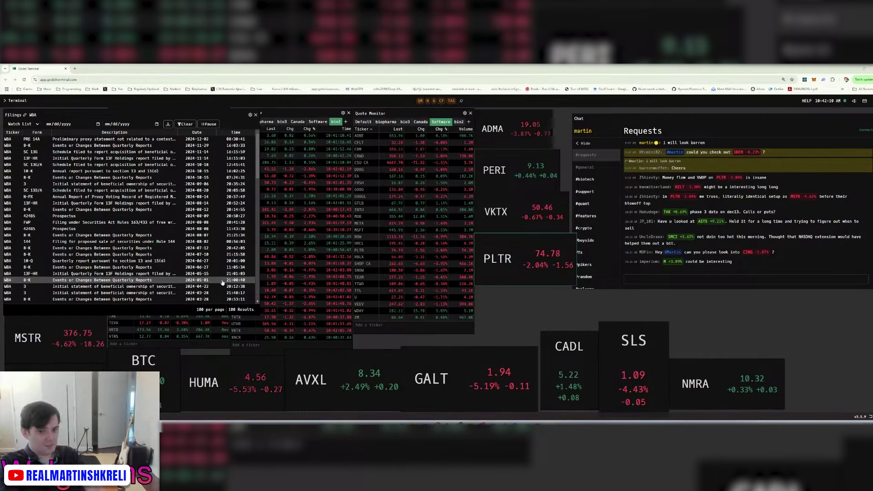
# Copy the 2022–2024 year columns and insert them as copied cells to add earlier years.
pyautogui.hotkey('alt', 'Tab')
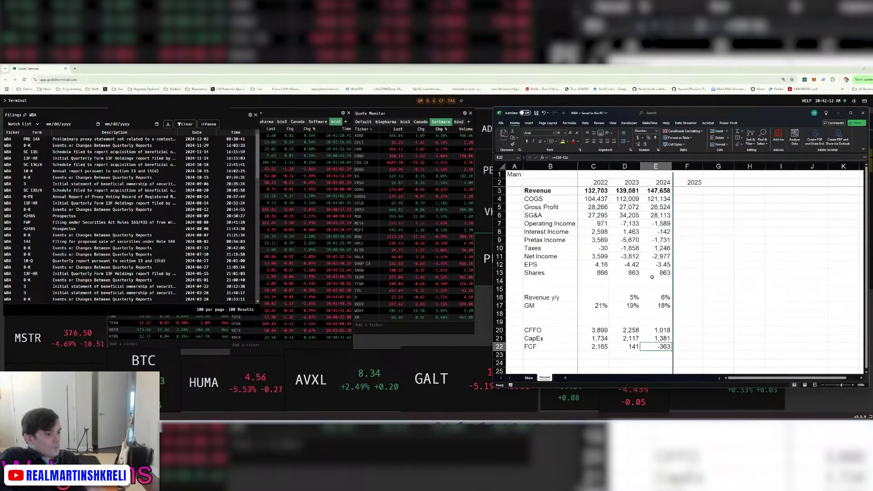
pyautogui.scroll(3, 656, 261)
pyautogui.scroll(1, 656, 261)
pyautogui.scroll(1, 656, 261)
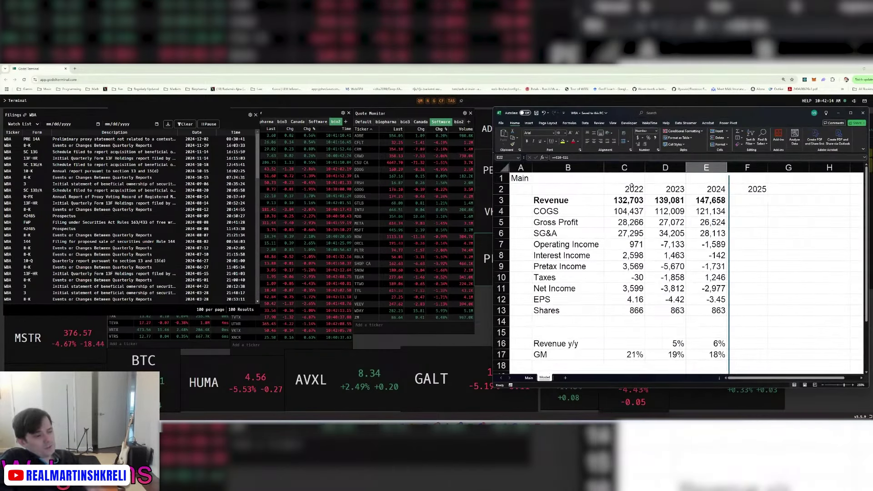
pyautogui.scroll(-5, 657, 261)
pyautogui.click(628, 243)
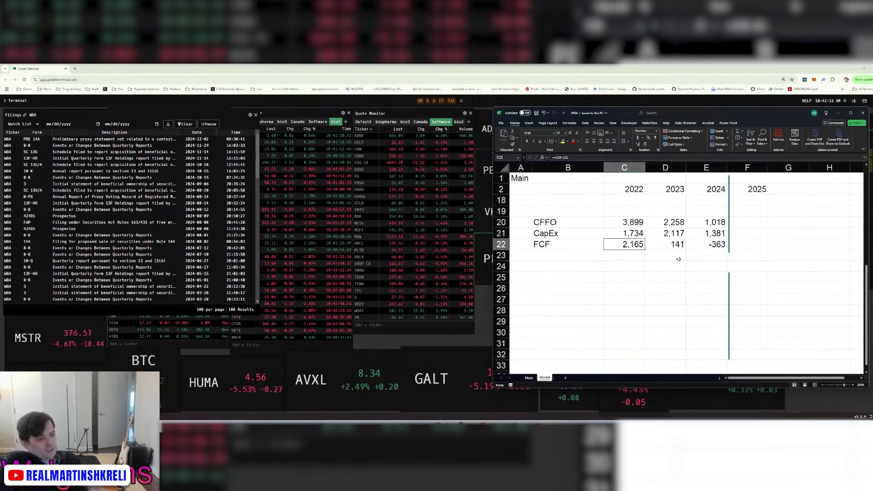
pyautogui.moveTo(628, 244)
pyautogui.mouseDown()
pyautogui.moveTo(772, 307)
pyautogui.moveTo(770, 271)
pyautogui.mouseUp()
pyautogui.scroll(2, 771, 341)
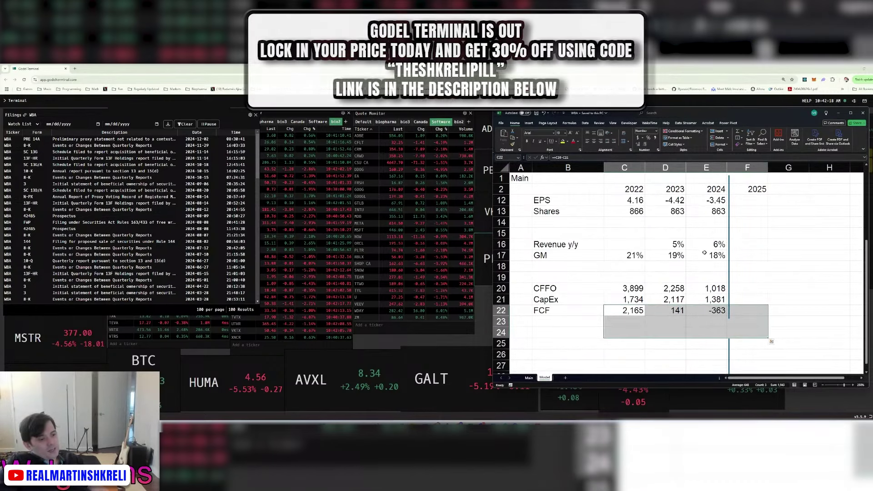
pyautogui.click(720, 311)
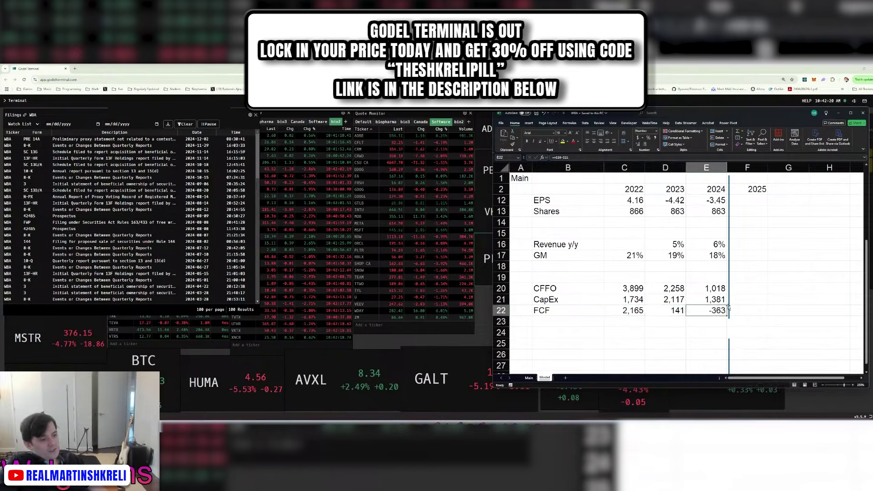
pyautogui.moveTo(730, 304); pyautogui.dragTo(729, 281)
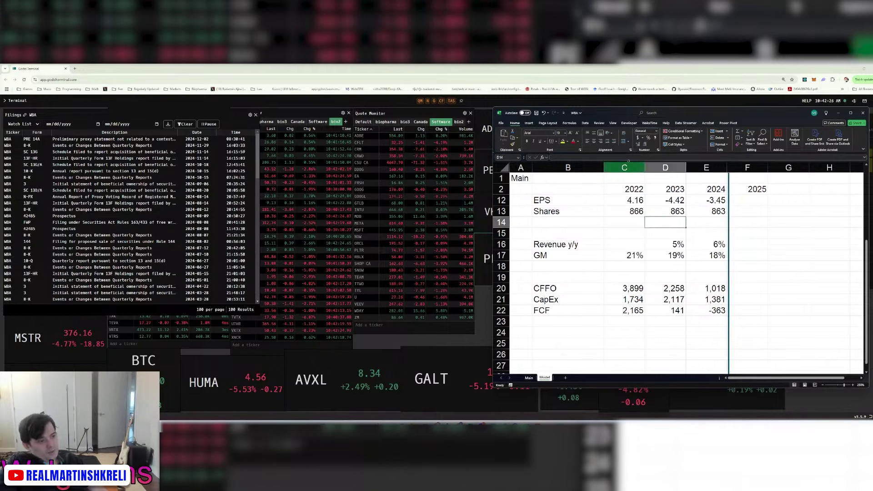
pyautogui.moveTo(627, 166); pyautogui.dragTo(706, 166)
pyautogui.hotkey('ctrl', 'c')
pyautogui.rightClick(628, 169)
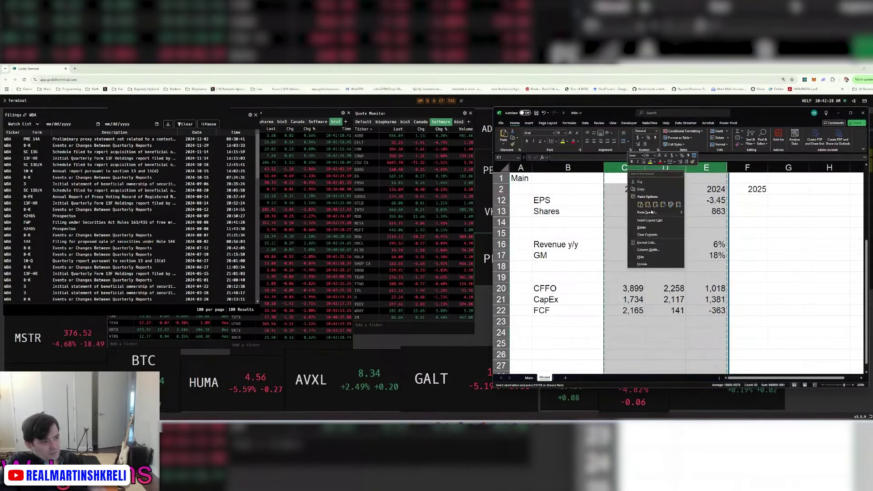
pyautogui.click(650, 220)
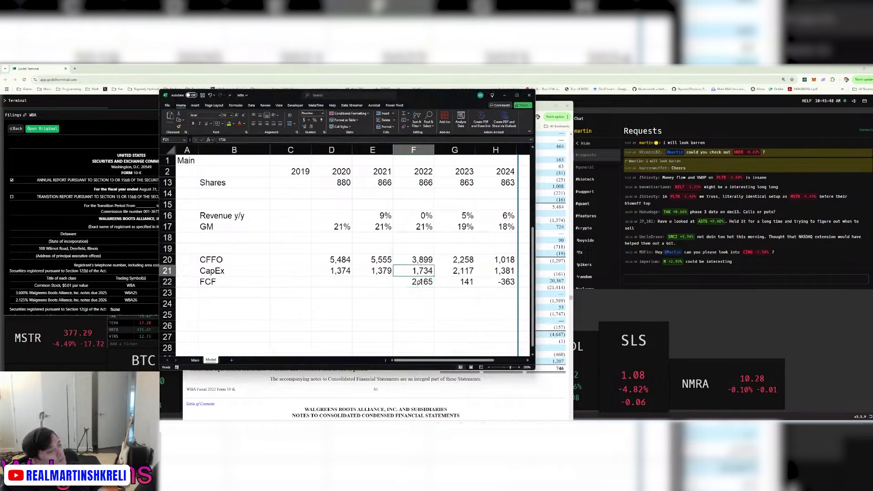
# Copy the FCF formula into the 2020 and 2021 cells and save.
pyautogui.click(418, 282)
pyautogui.hotkey('ctrl', 'c')
pyautogui.moveTo(382, 282); pyautogui.dragTo(339, 282)
pyautogui.hotkey('ctrl', 'v')
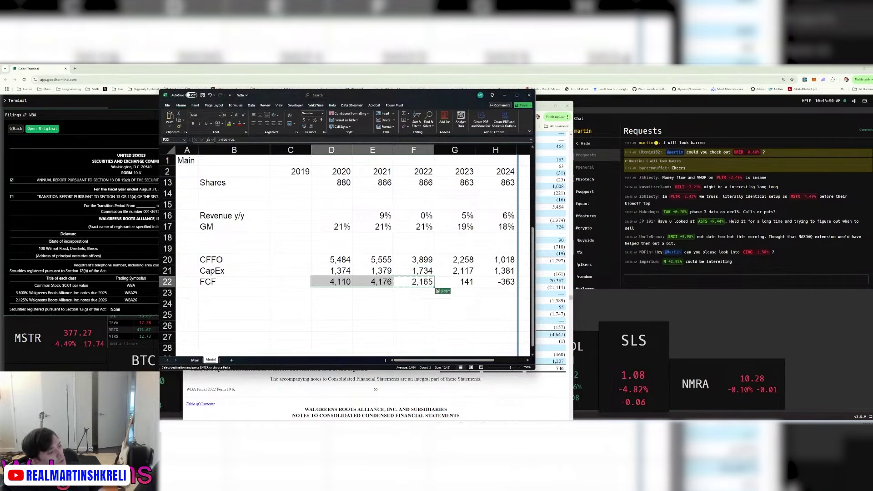
pyautogui.click(386, 249)
pyautogui.hotkey('ctrl', 's')
# On the Main sheet, tag Shares, Cash and Debt with Q324 and save.
pyautogui.hotkey('ctrl', 'pageup')
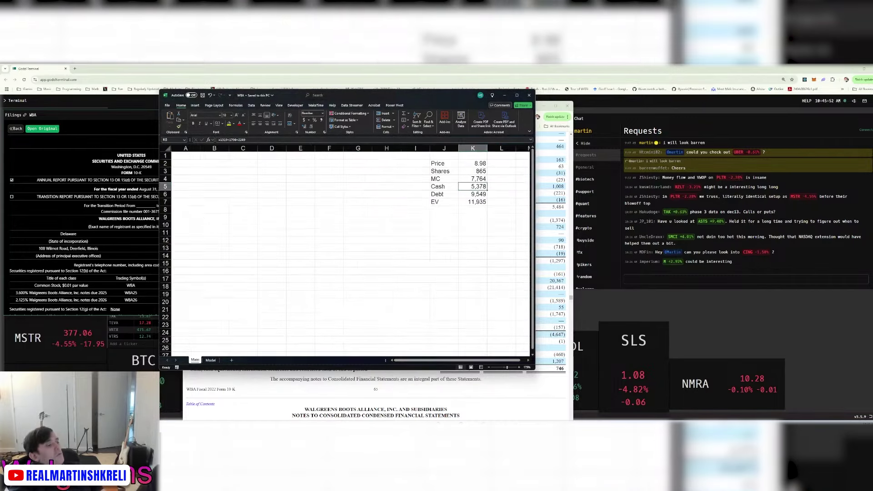
pyautogui.press('Down')
pyautogui.press('Down')
pyautogui.press('Right')
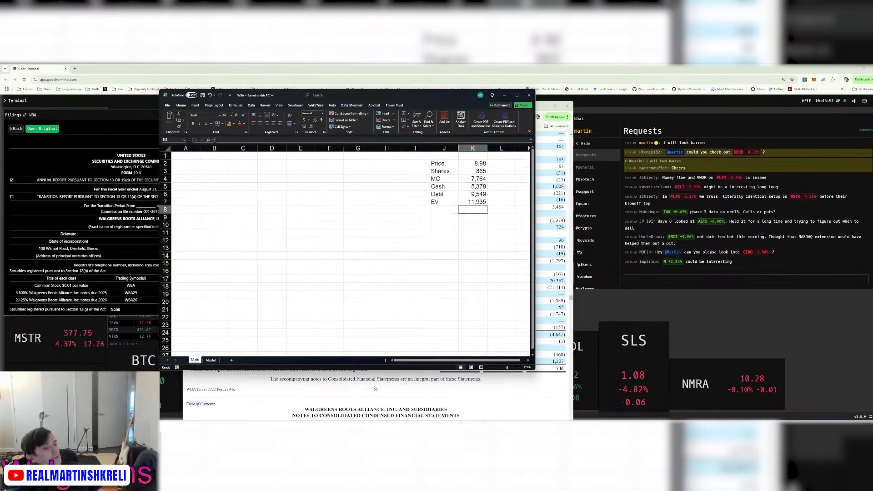
pyautogui.press('Up')
pyautogui.write('Q')
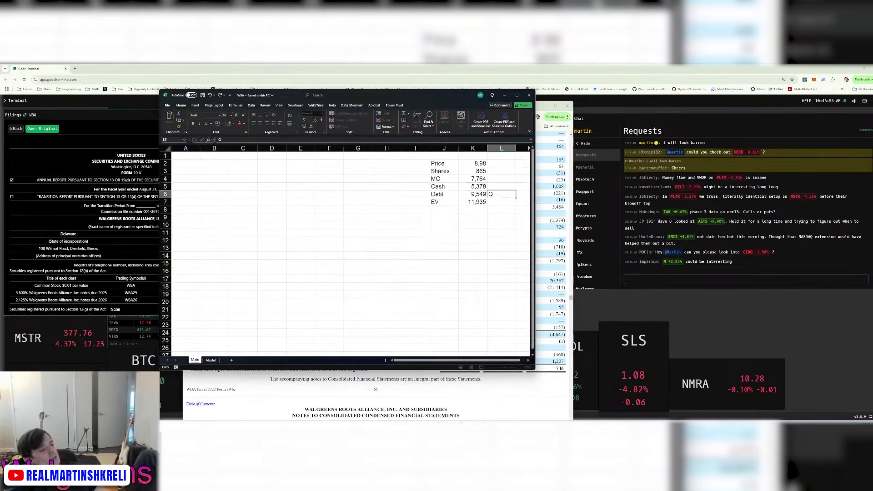
pyautogui.write('324')
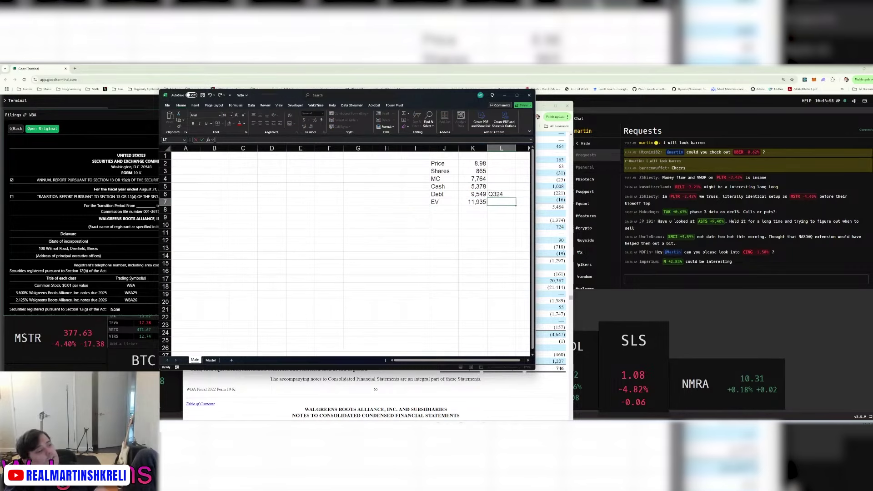
pyautogui.hotkey('ctrl', 'Return')
pyautogui.hotkey('ctrl', 'c')
pyautogui.press('Up')
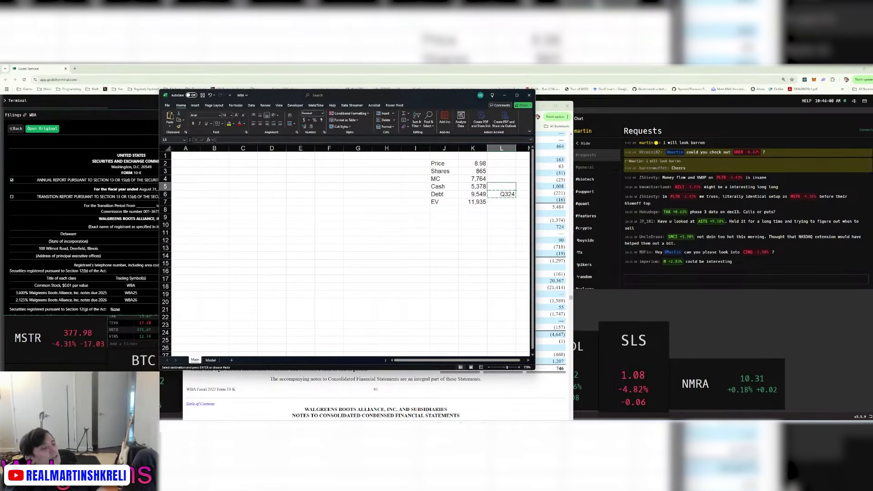
pyautogui.press('Up')
pyautogui.press('Up')
pyautogui.hotkey('shift', 'Down')
pyautogui.hotkey('shift', 'Down')
pyautogui.hotkey('ctrl', 'v')
pyautogui.hotkey('ctrl', 'Home')
pyautogui.hotkey('ctrl', 's')
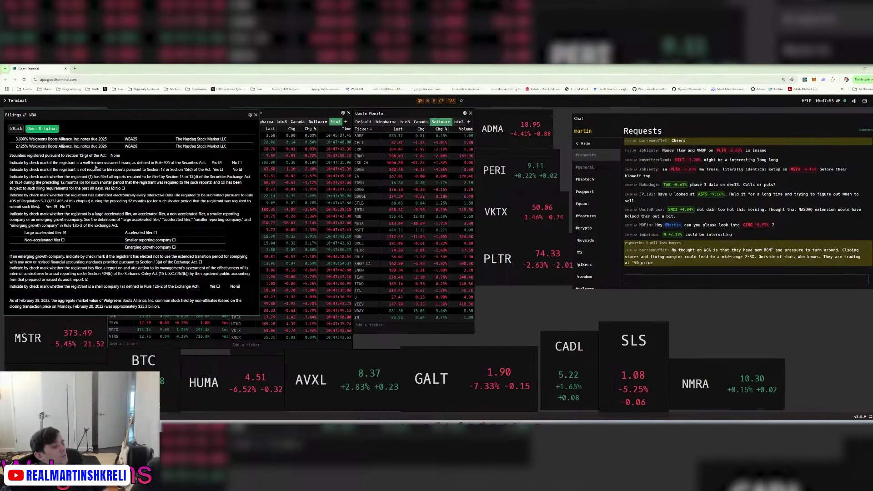
pyautogui.scroll(-10, 190, 264)
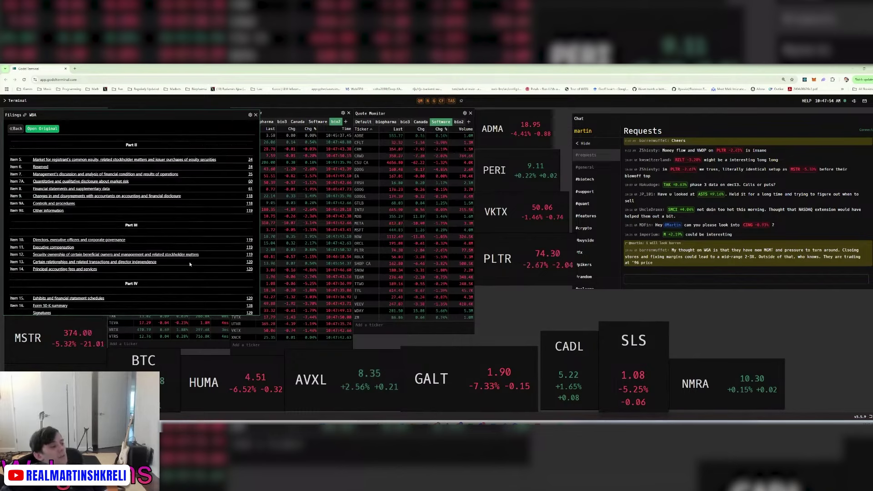
# Scroll the WBA 10-K to Item 1. Business, then return to the Excel model.
pyautogui.scroll(-5, 190, 264)
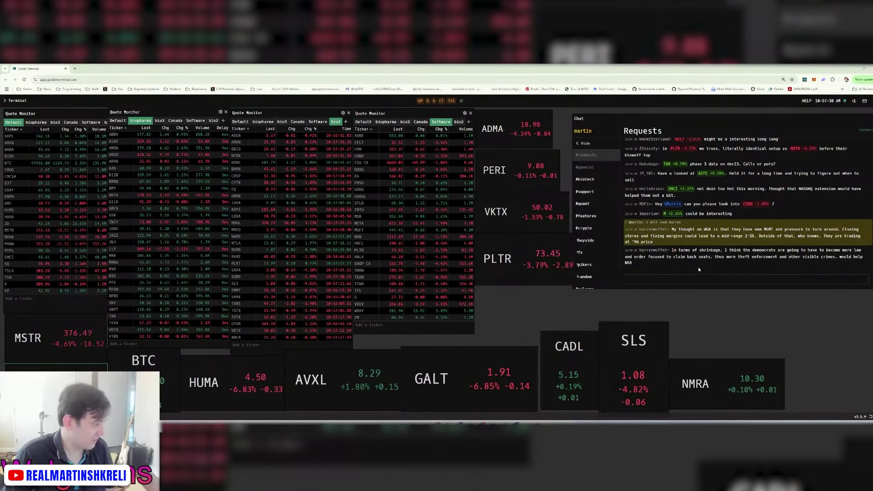
pyautogui.hotkey('alt', 'Tab')
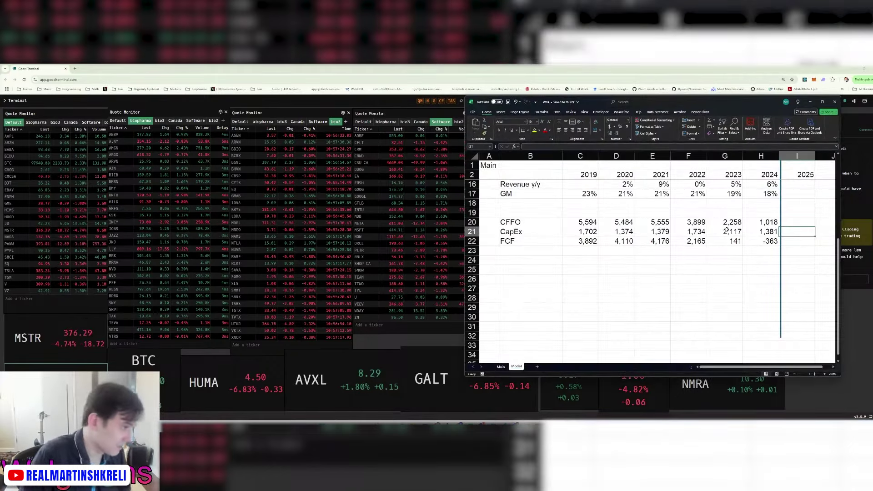
# Start a hyperlink on cell A1 with Ctrl+K, targeting Place in This Document.
pyautogui.keyDown('ctrl'); pyautogui.scroll(-4, 740, 259); pyautogui.keyUp('ctrl')
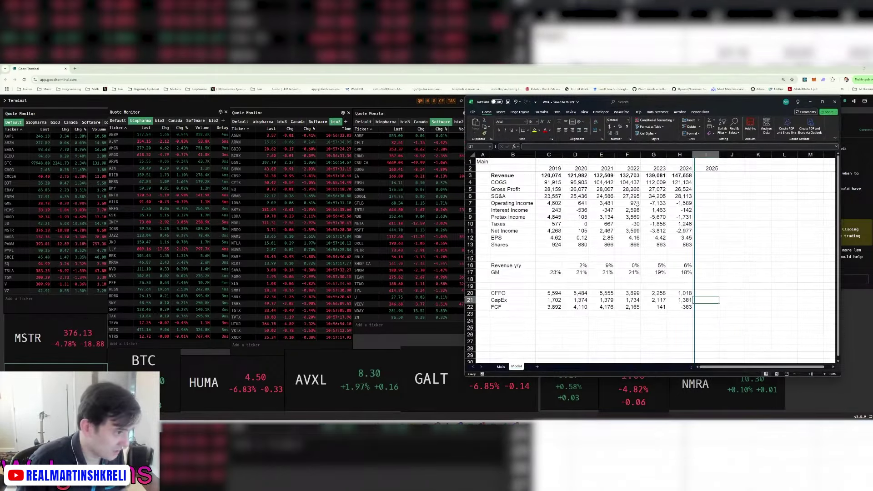
pyautogui.click(615, 163)
pyautogui.hotkey('ctrl', 'Home')
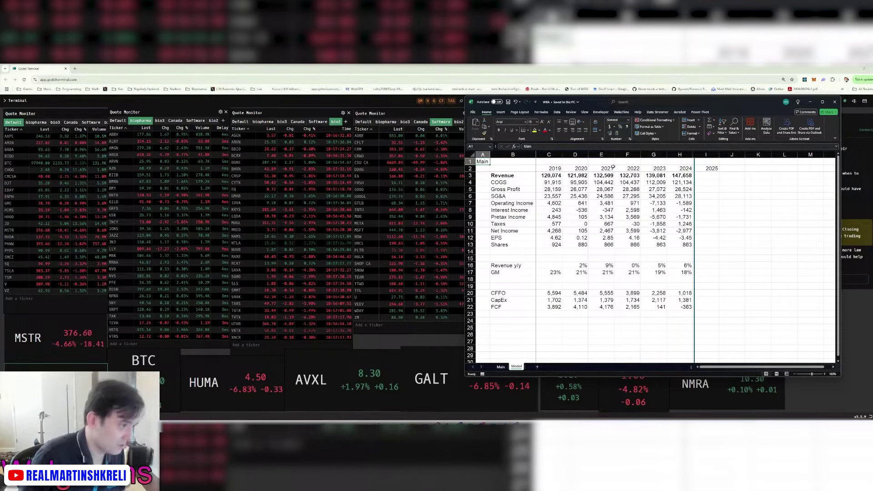
pyautogui.hotkey('ctrl', 'k')
pyautogui.click(506, 184)
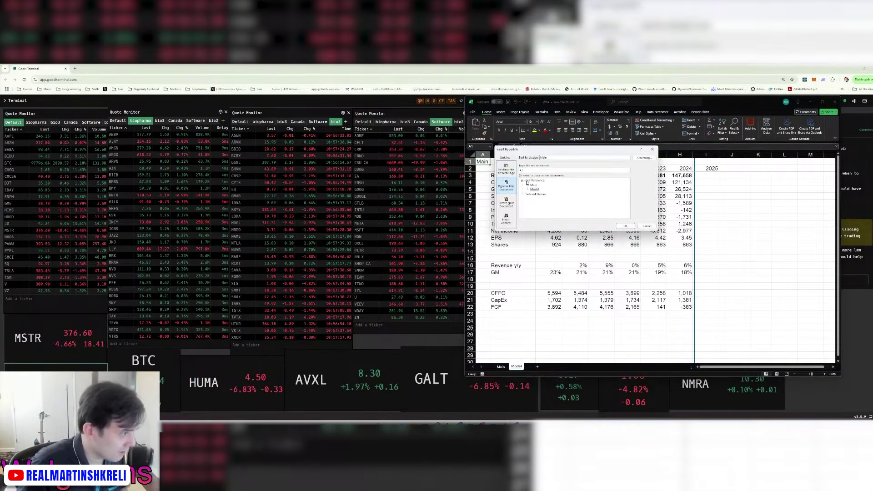